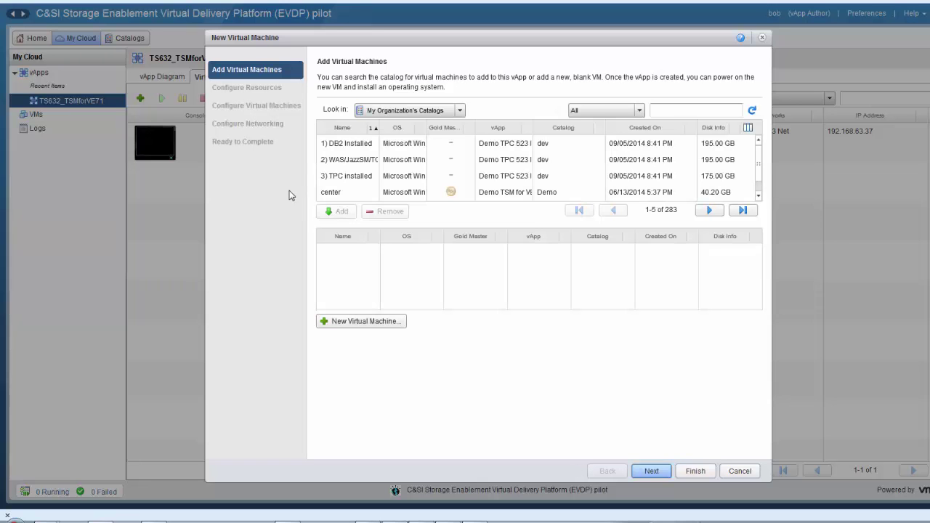
Start a new virtual machine named TSM1, described 'TSM Server', running Windows Server 2008 R2 (64-bit).
left_click(356, 321)
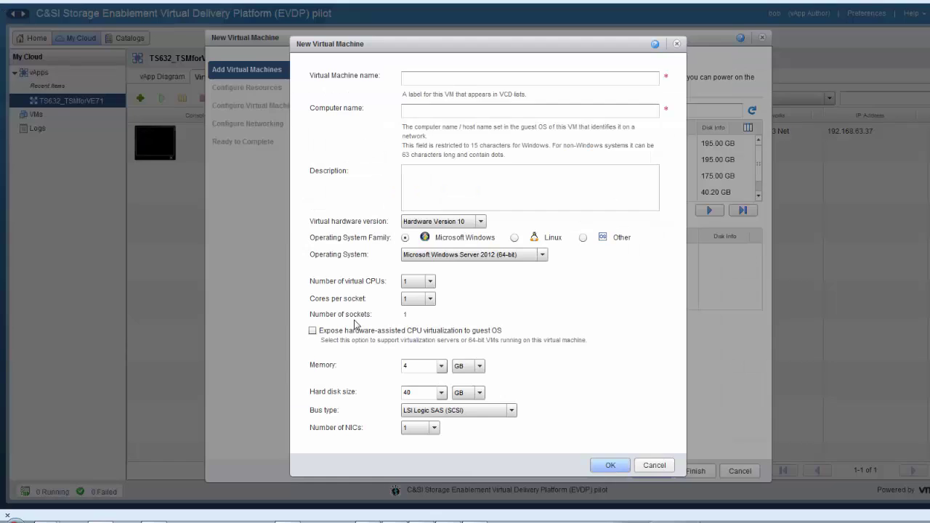
left_click(503, 78)
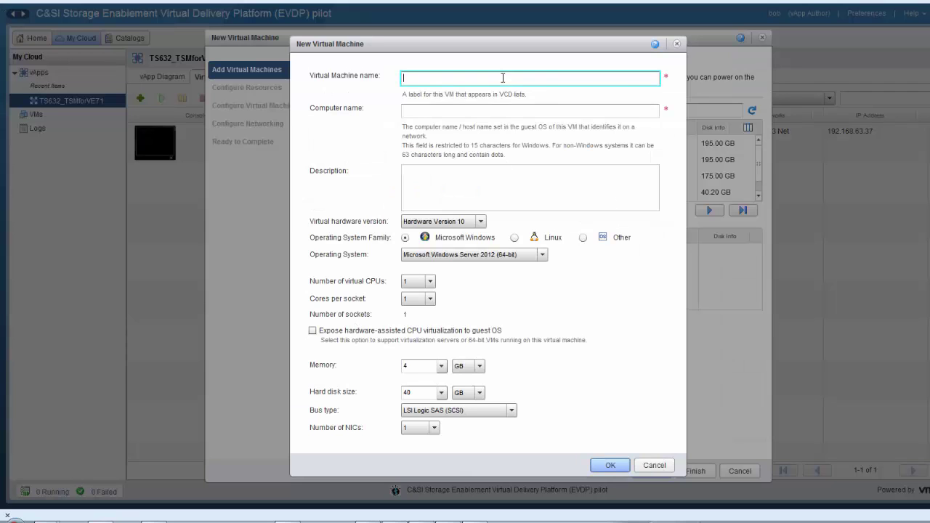
type("TSM1")
left_click(532, 177)
type("TSM Server")
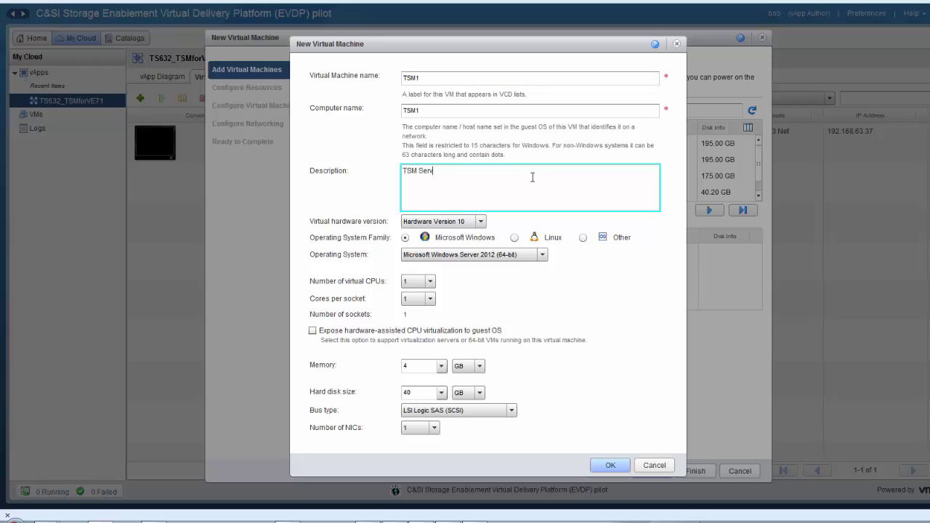
left_click(542, 255)
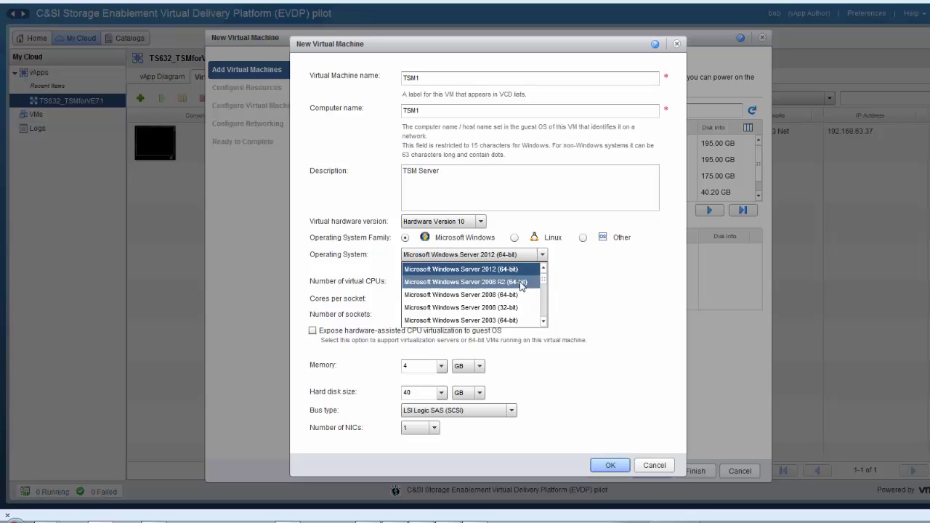
left_click(470, 282)
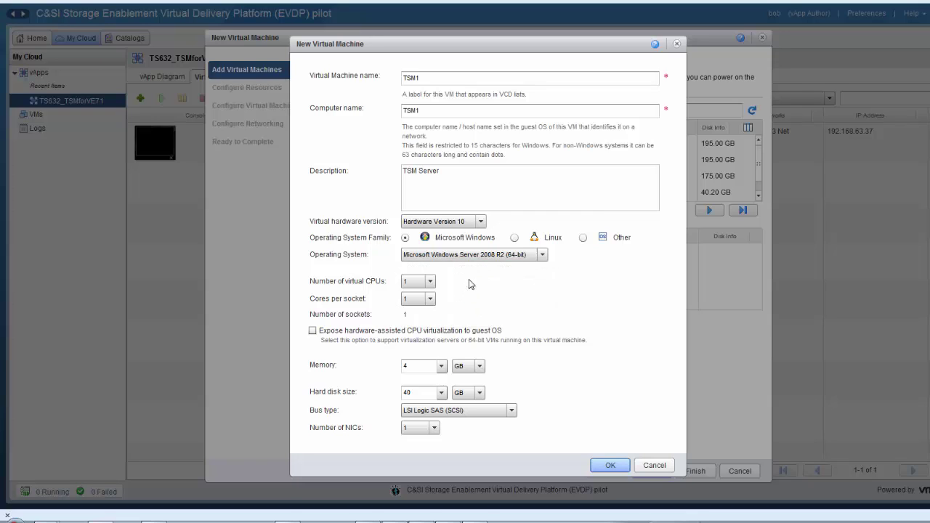
Give the VM 2 virtual CPUs, 16 GB memory and a 128 GB hard disk.
left_click(433, 282)
left_click(432, 308)
left_click(406, 365)
type("16")
left_click(415, 392)
type("12")
Finish the wizard so TSM1 joins the TS632_TSMforVE71 vApp, then select its row.
left_click(611, 466)
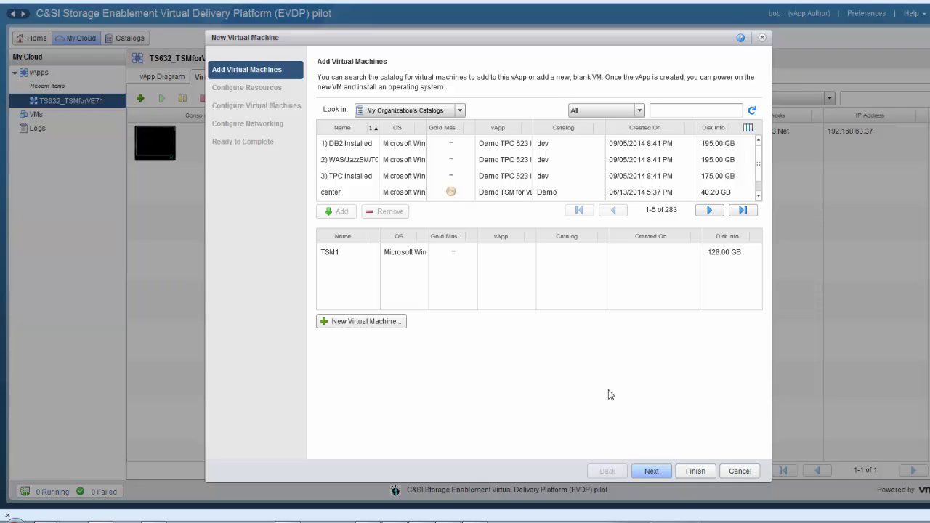
left_click(652, 470)
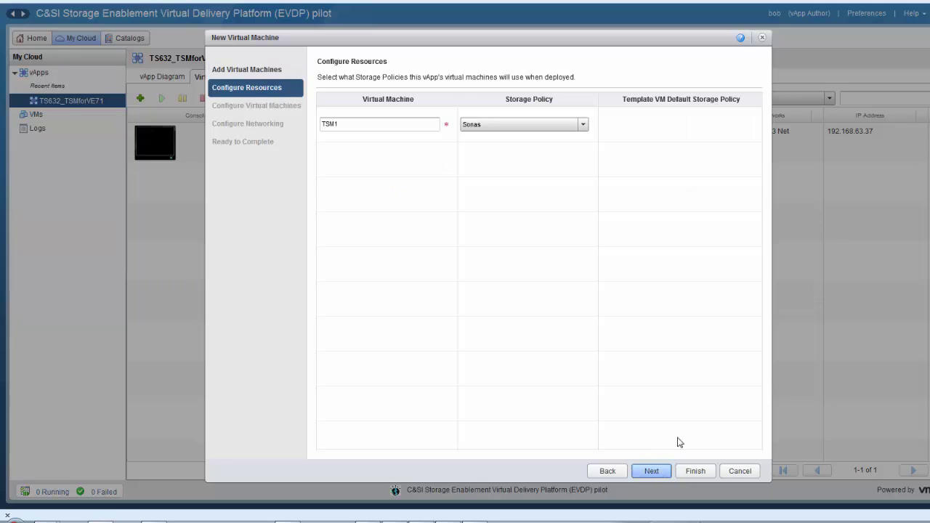
left_click(695, 471)
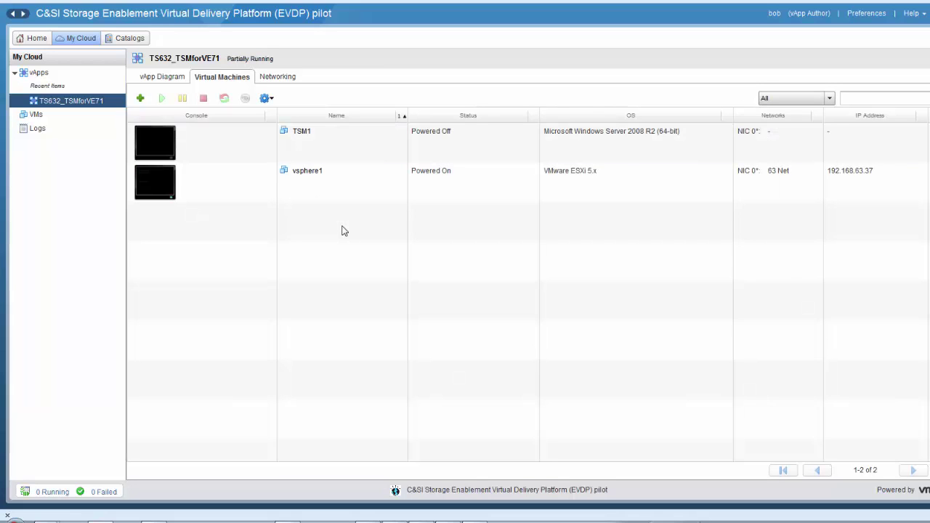
left_click(332, 151)
Open TSM1's Properties on the Hardware tab and move the window higher.
right_click(332, 151)
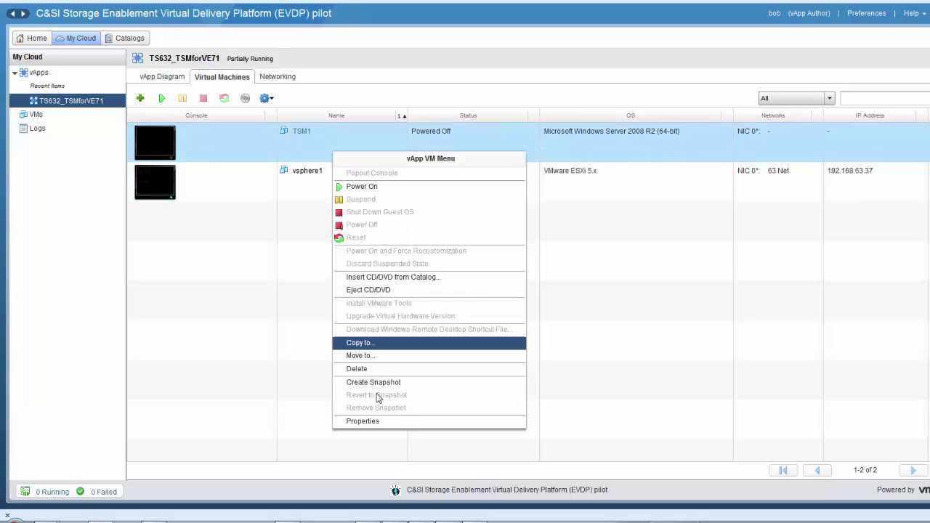
left_click(367, 422)
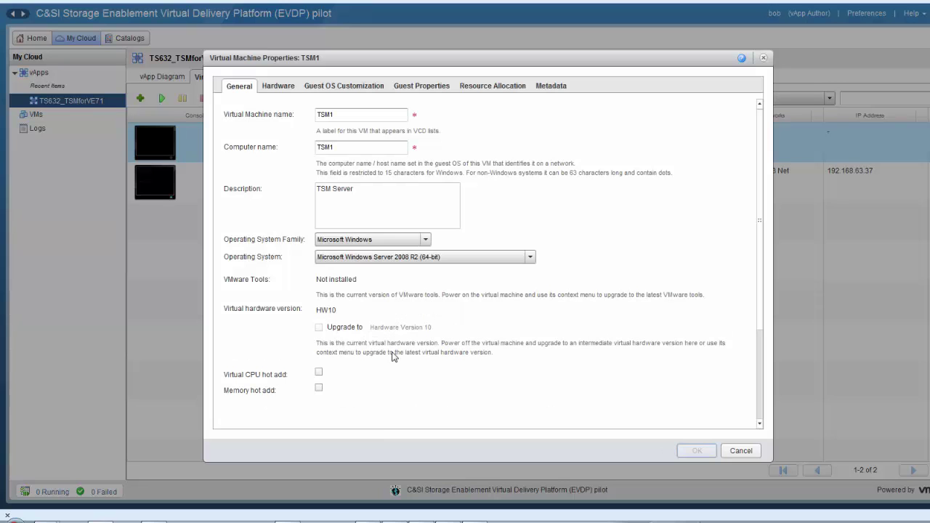
left_click(285, 88)
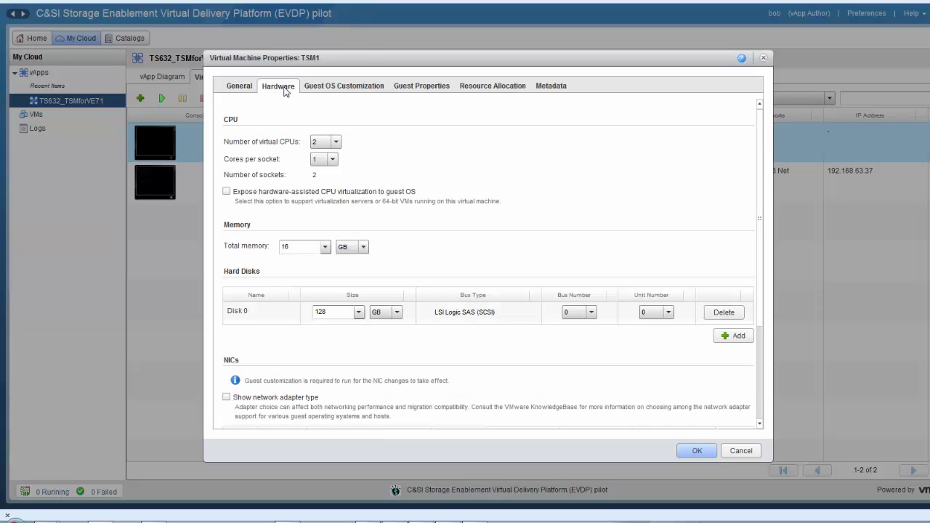
left_click_drag(372, 61, 376, 19)
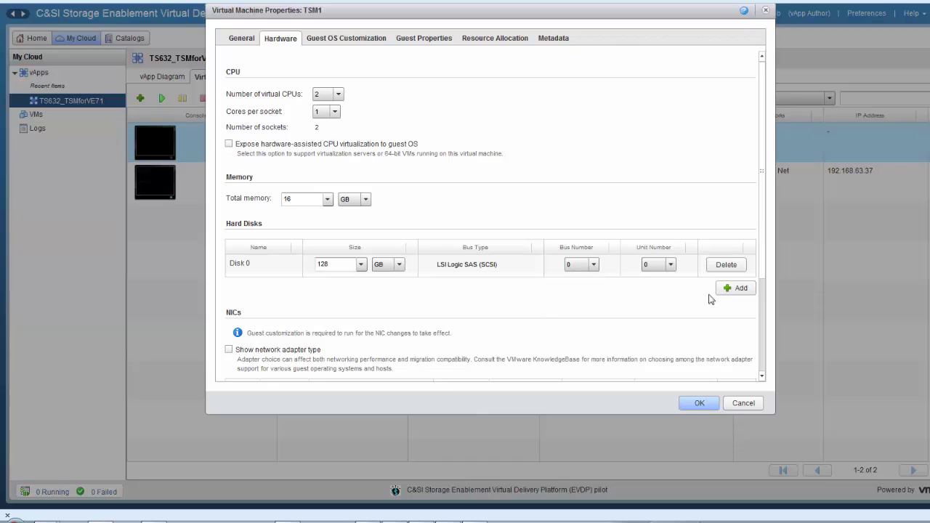
Add Disk 1 and Disk 2 to TSM1, each sized 8 GB.
left_click(735, 288)
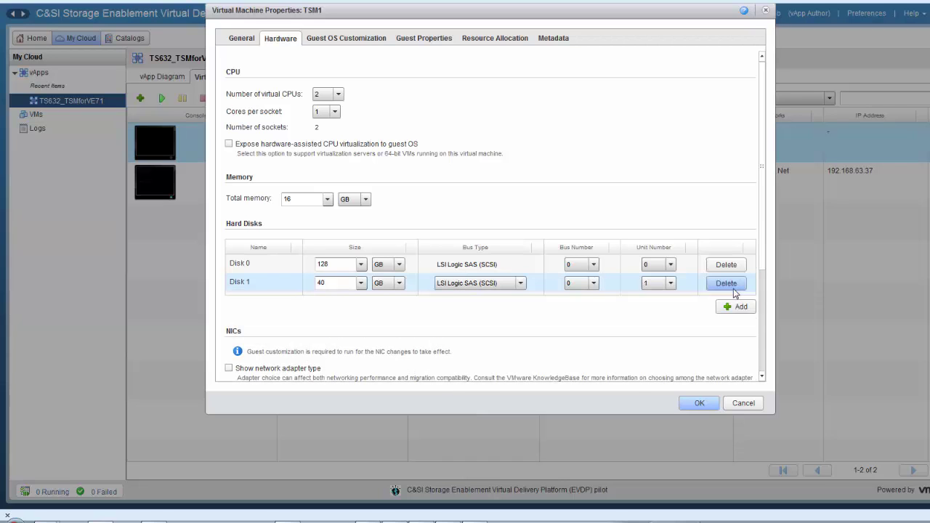
double_click(313, 281)
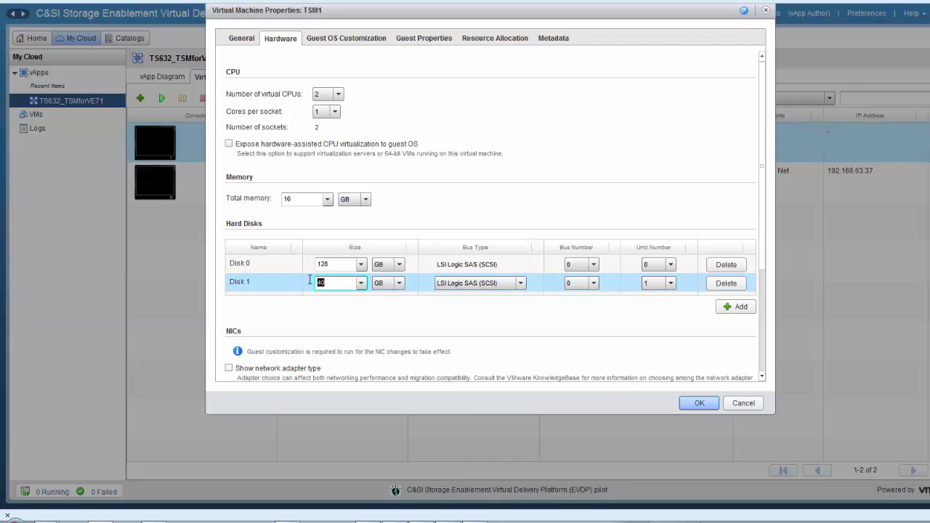
type("8")
left_click(332, 304)
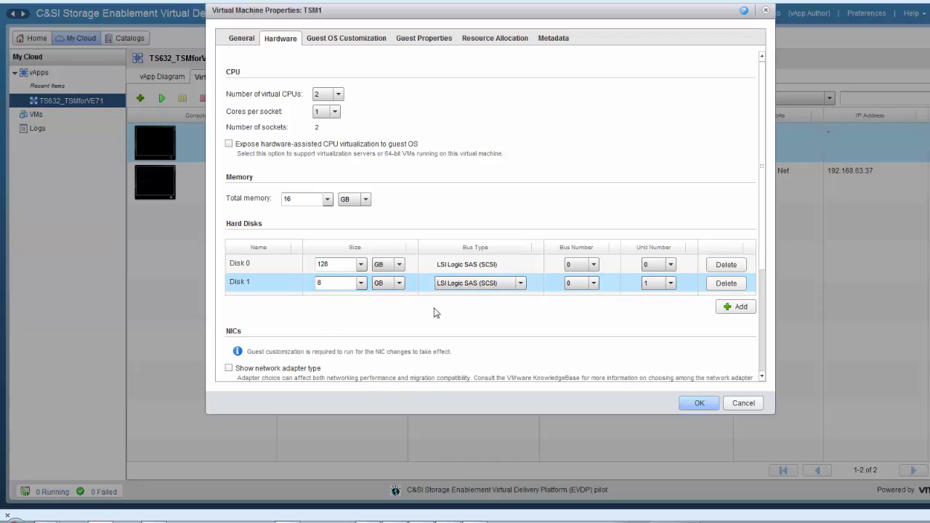
left_click(728, 309)
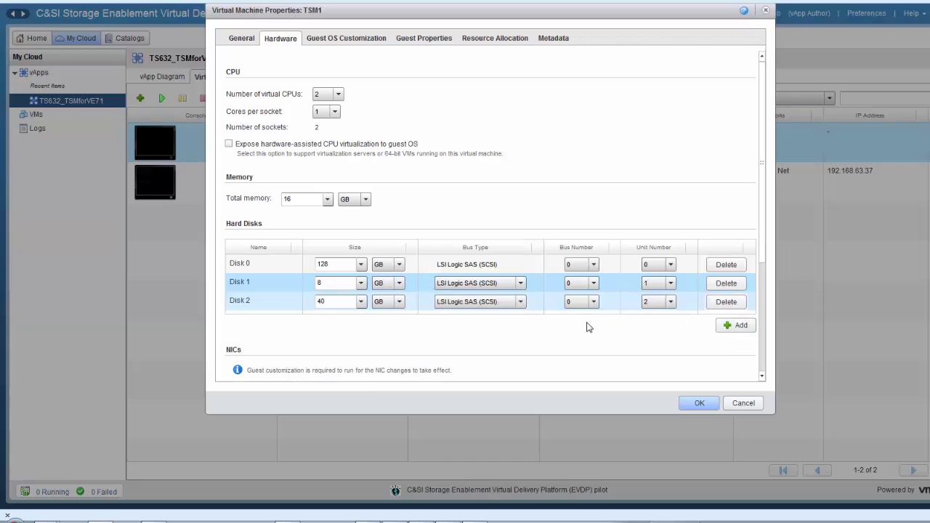
double_click(342, 301)
type("8")
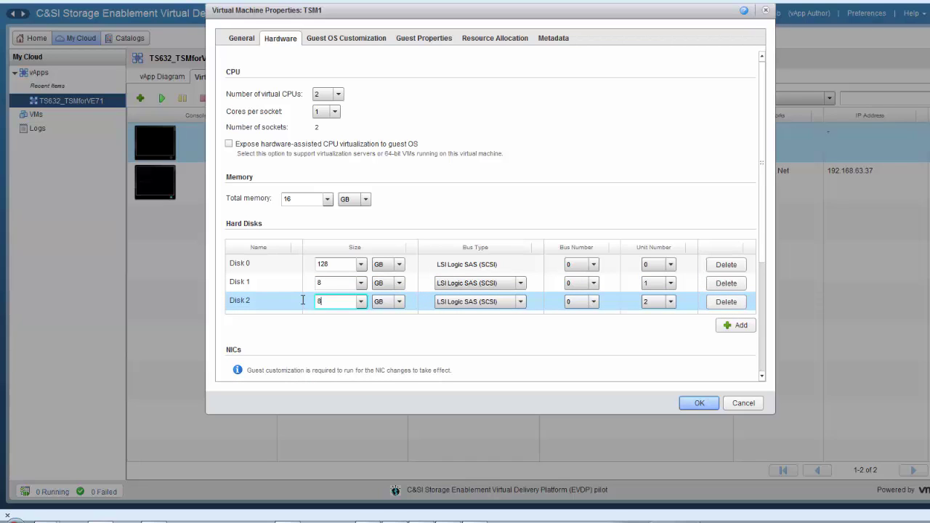
Add Disk 3, Disk 4 and Disk 5, each sized 8 GB.
left_click(735, 326)
left_click(323, 320)
left_click_drag(308, 318, 306, 318)
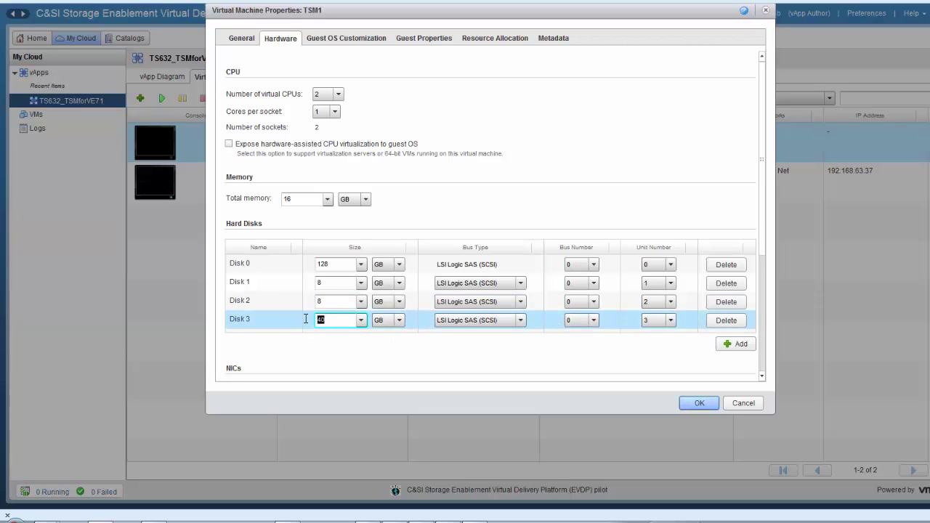
type("8")
left_click(737, 343)
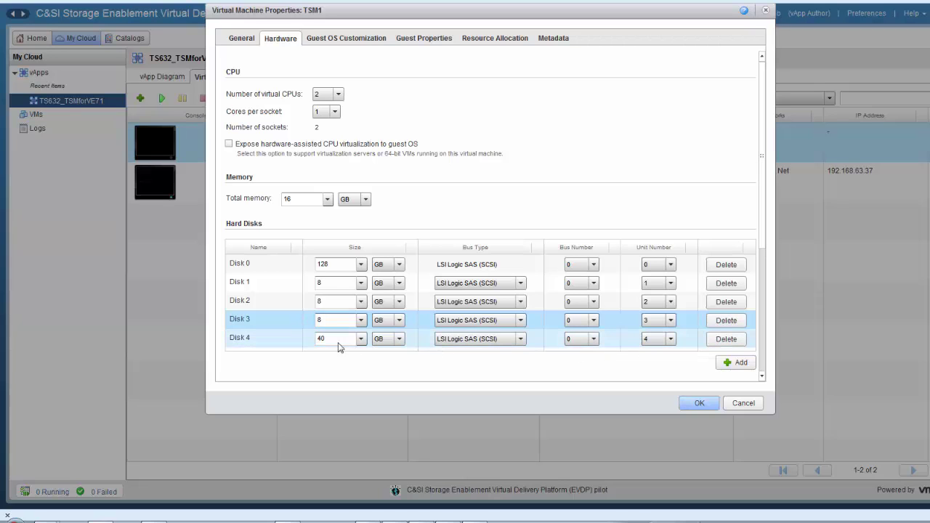
left_click_drag(326, 338, 310, 335)
type("8")
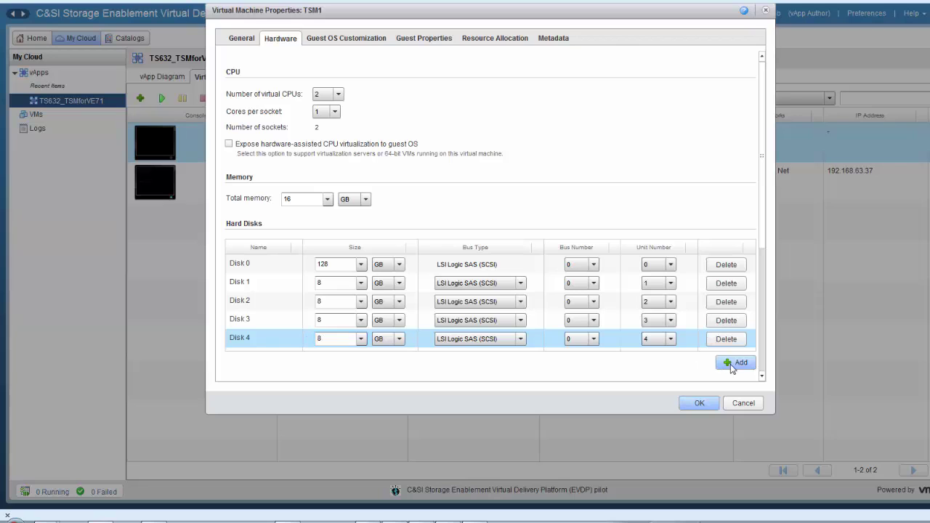
left_click(732, 365)
left_click_drag(340, 359, 303, 356)
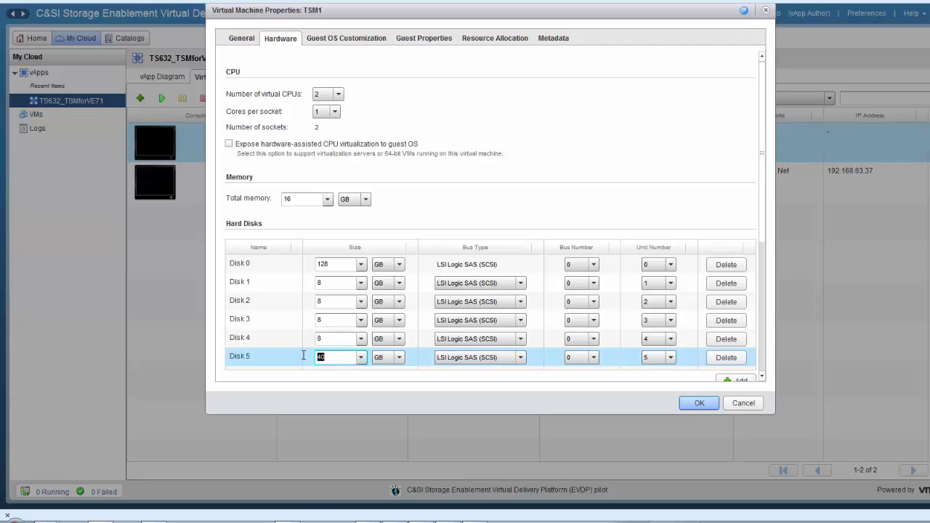
type("8")
left_click(351, 379)
left_click(761, 377)
left_click_drag(761, 378, 761, 378)
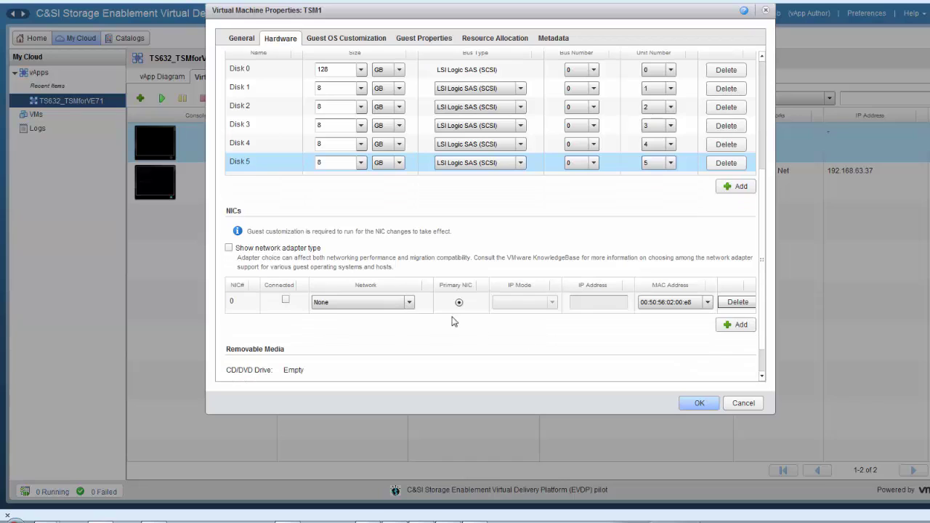
Connect TSM1's NIC to 63 Net with Static - Manual IP 192.168.63.4 and save the properties.
left_click(409, 302)
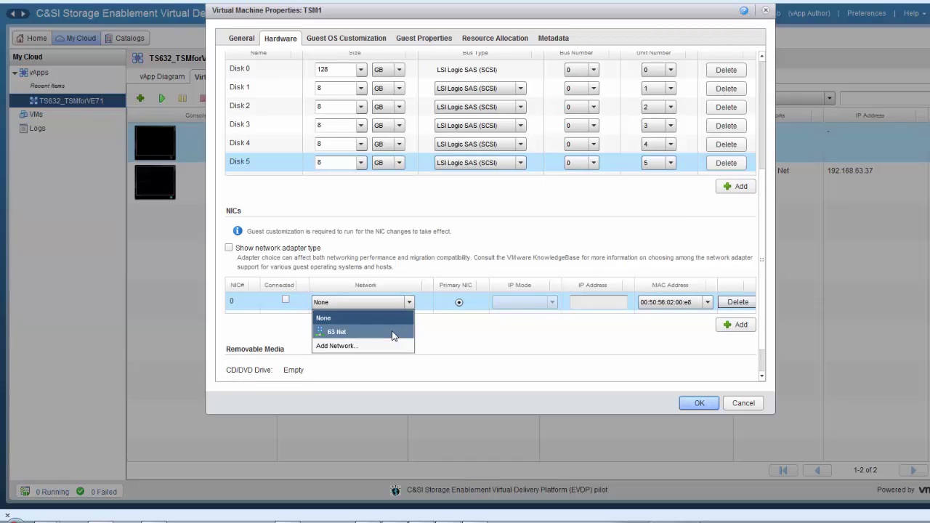
left_click(393, 332)
left_click(552, 302)
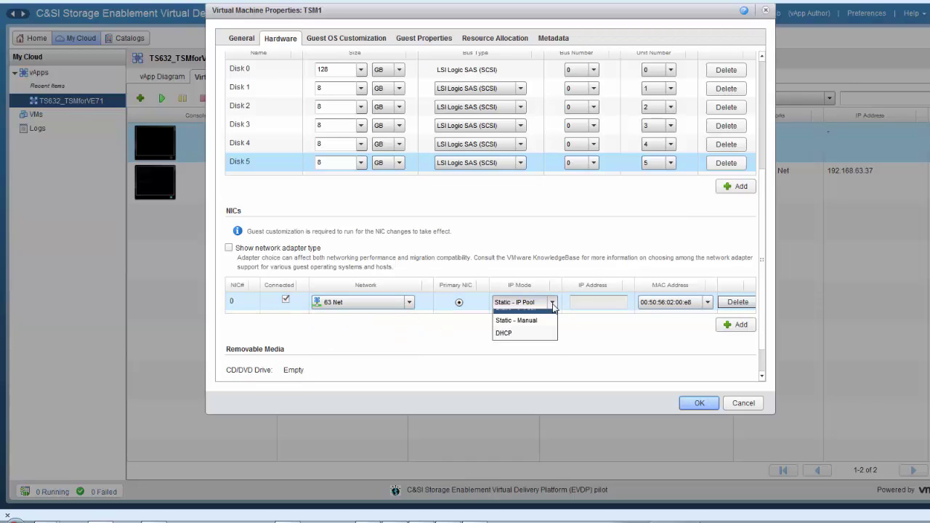
left_click(541, 320)
left_click(591, 304)
type("192.168.63")
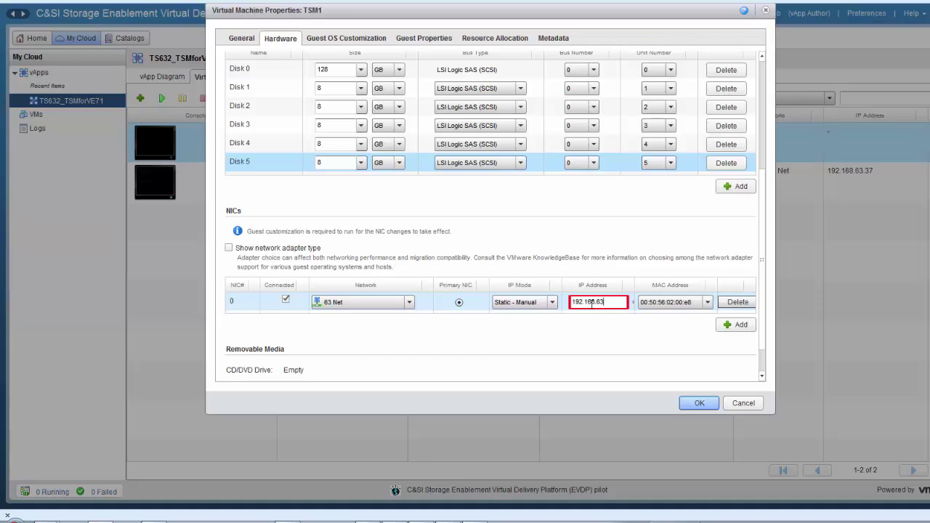
type(".4")
left_click(592, 321)
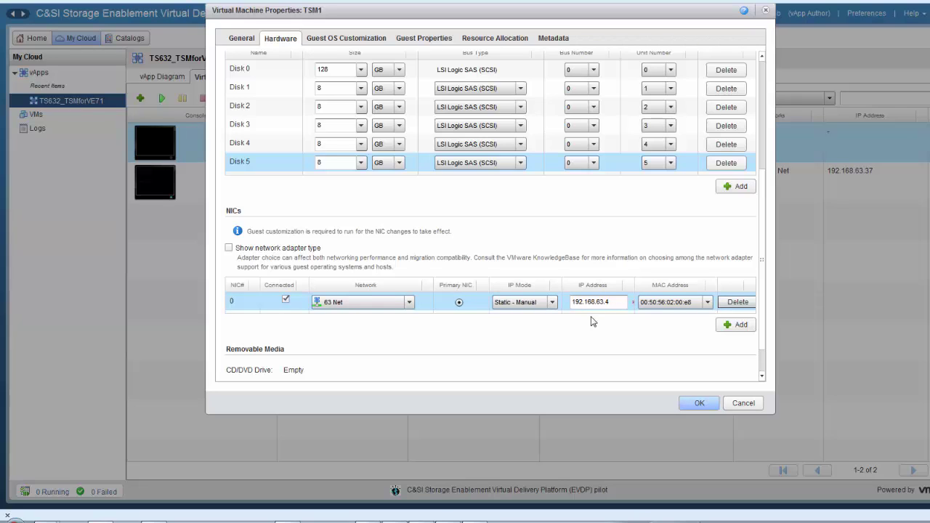
left_click(763, 376)
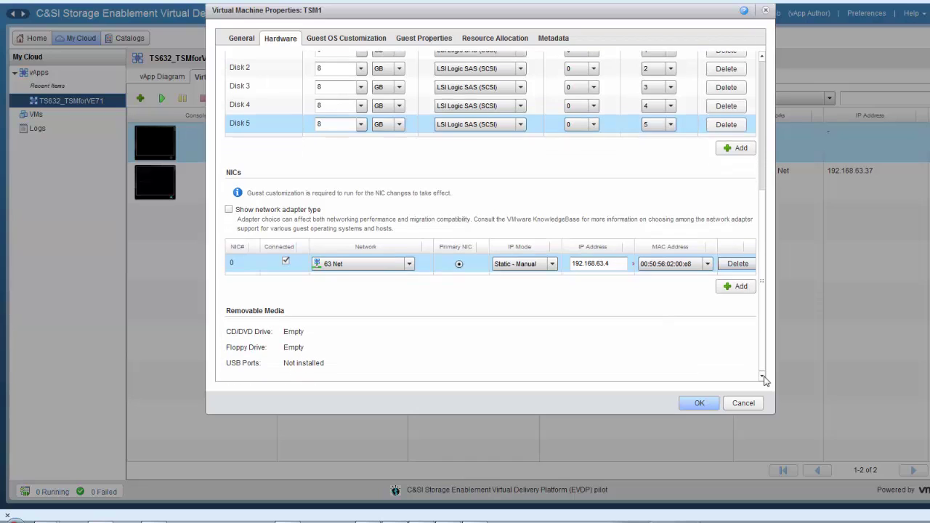
left_click(700, 404)
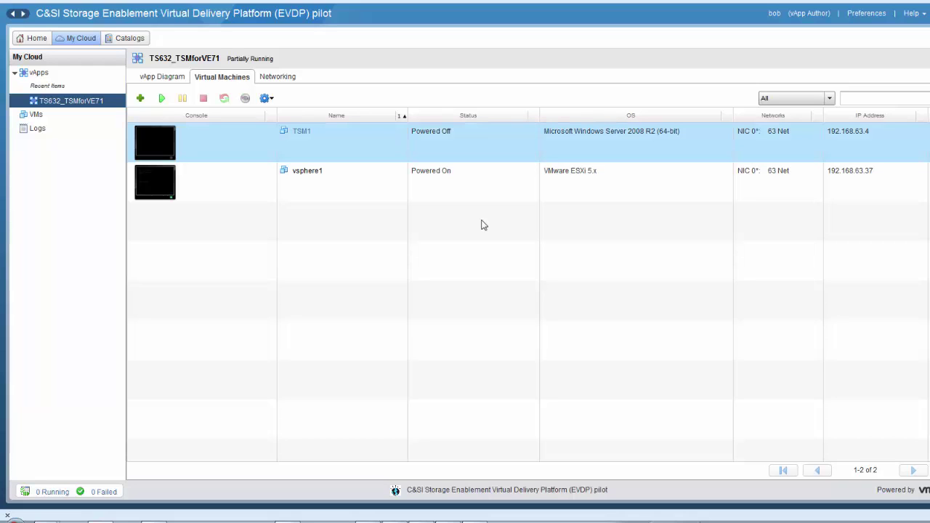
Insert the Windows Server 2008 R2 SP1 ISO from the catalog into TSM1, then power it on.
right_click(327, 153)
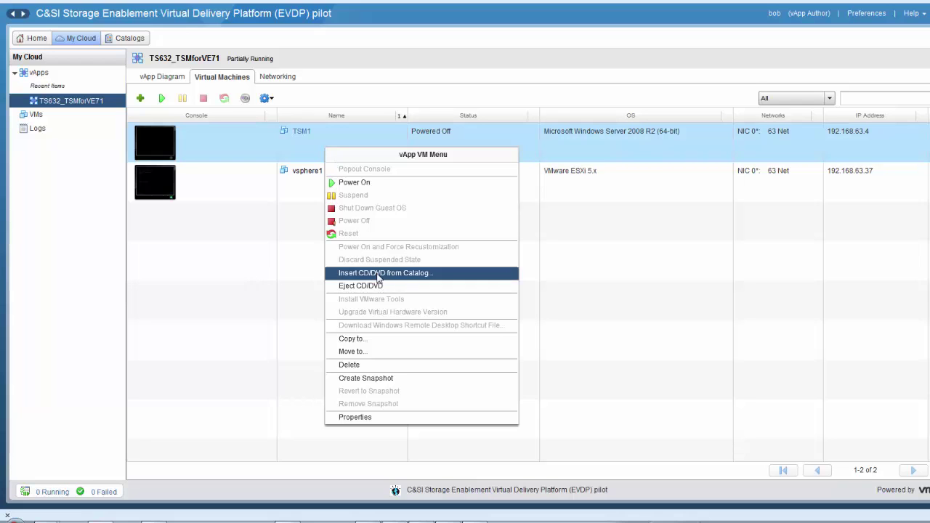
left_click(378, 273)
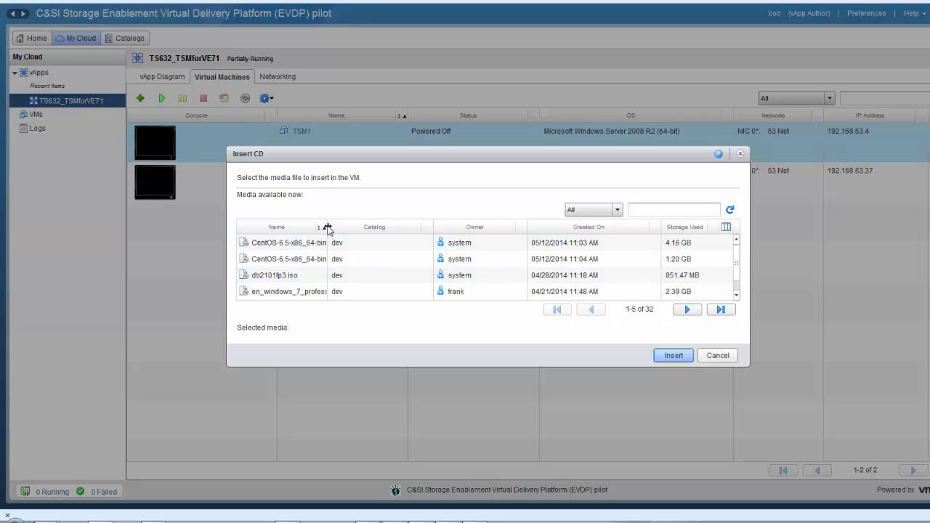
left_click_drag(328, 231, 411, 232)
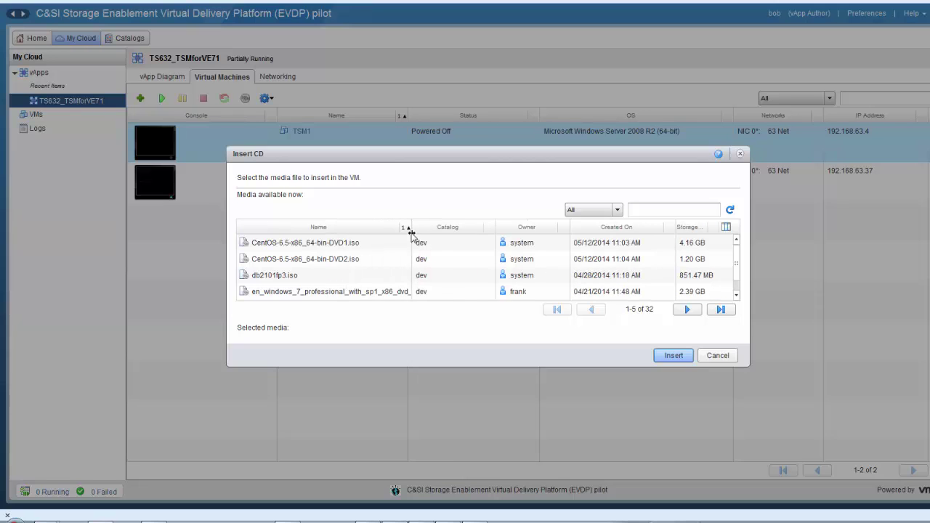
left_click(736, 296)
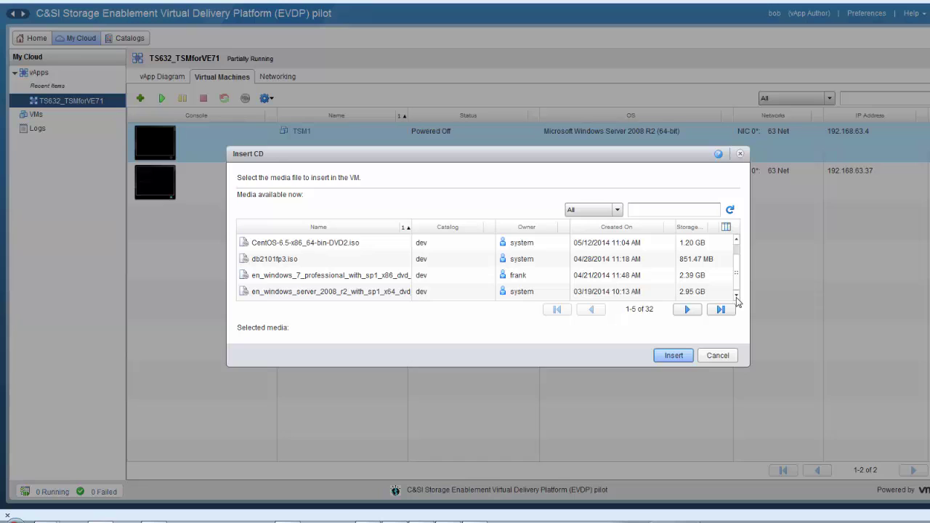
left_click(379, 296)
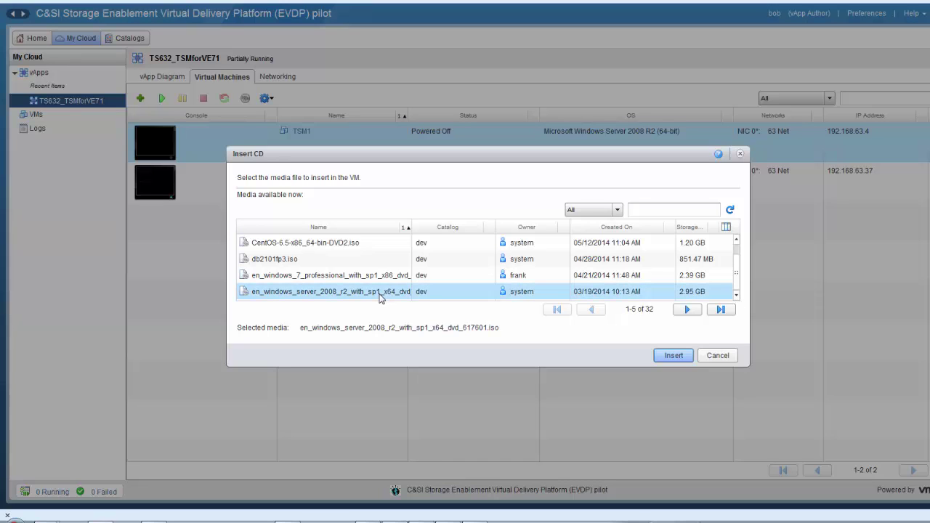
left_click(661, 355)
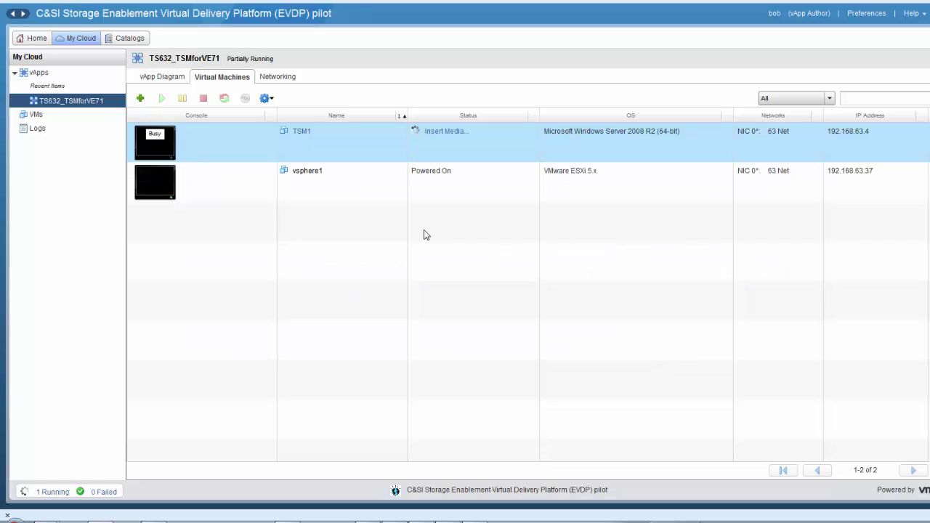
right_click(361, 154)
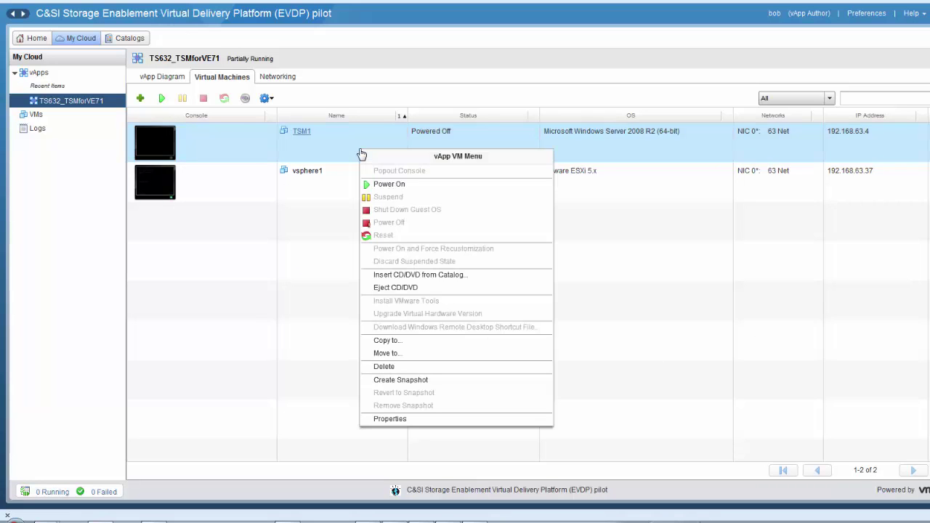
left_click(383, 186)
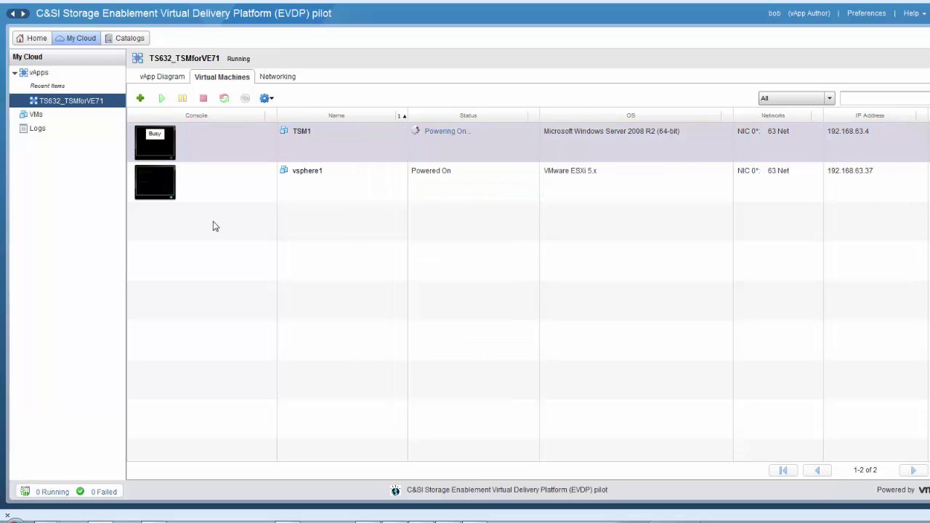
In TSM1's console, install Windows Server 2008 R2 Standard (Full Installation) as a Custom install on Disk 0.
left_click(154, 142)
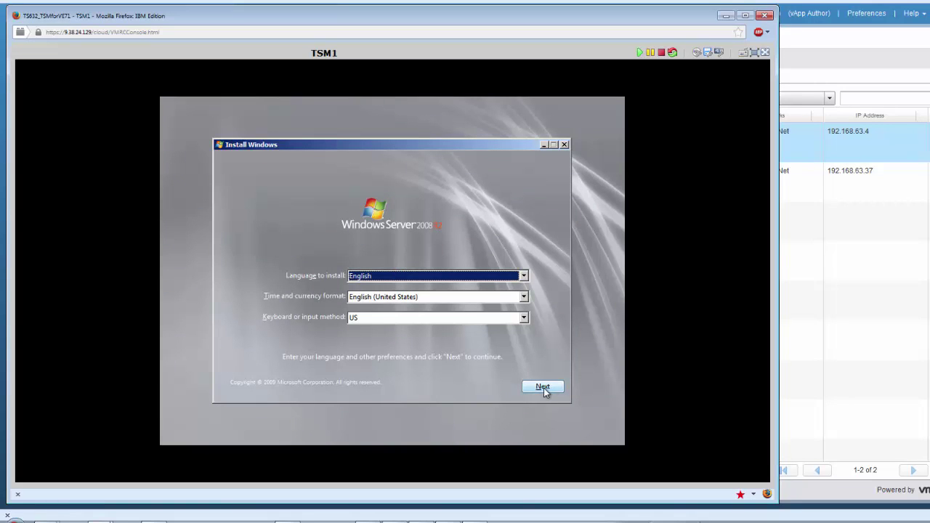
left_click(545, 388)
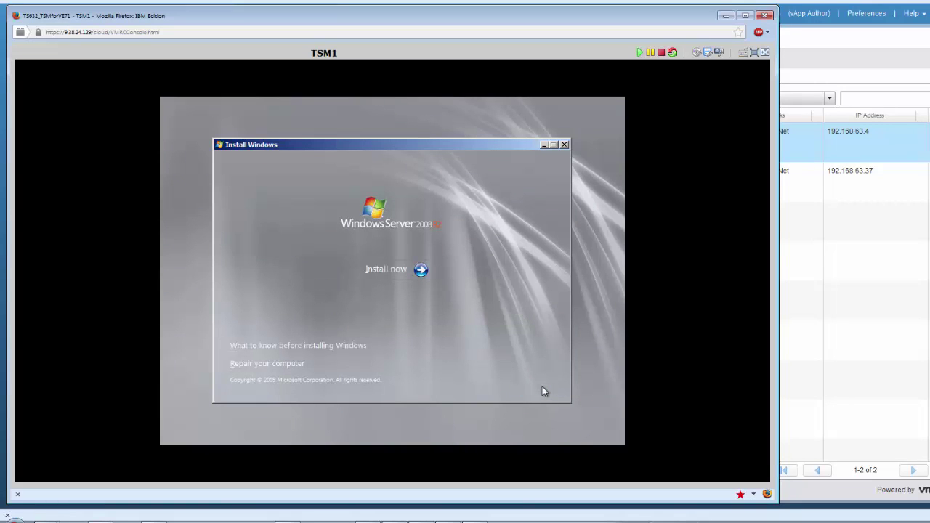
left_click(425, 277)
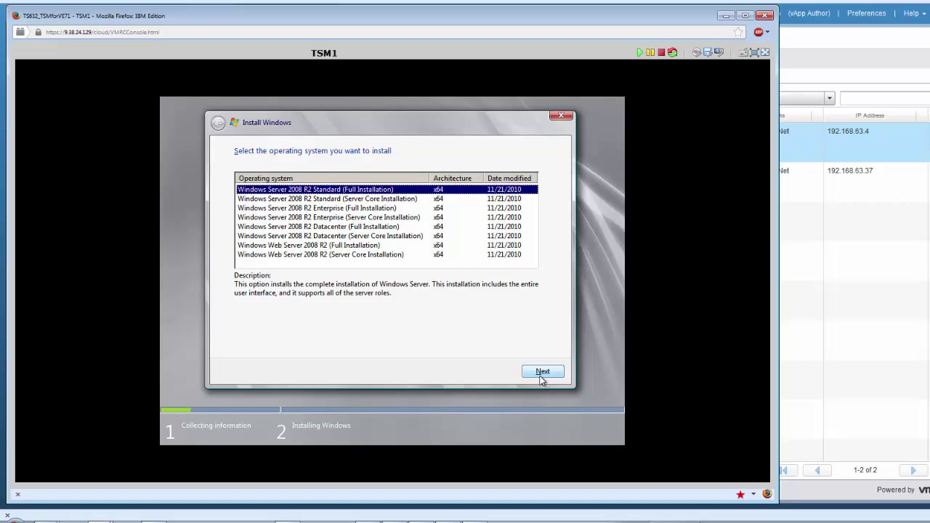
left_click(541, 378)
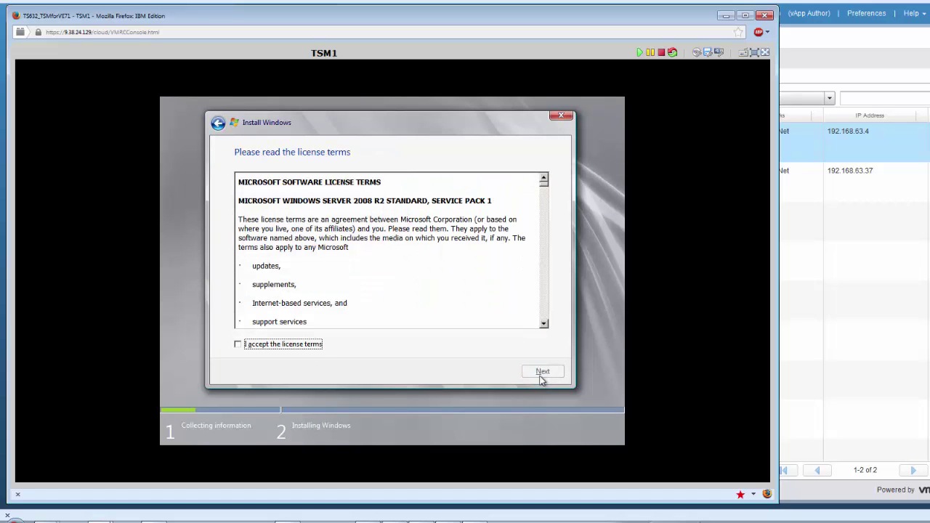
left_click(296, 345)
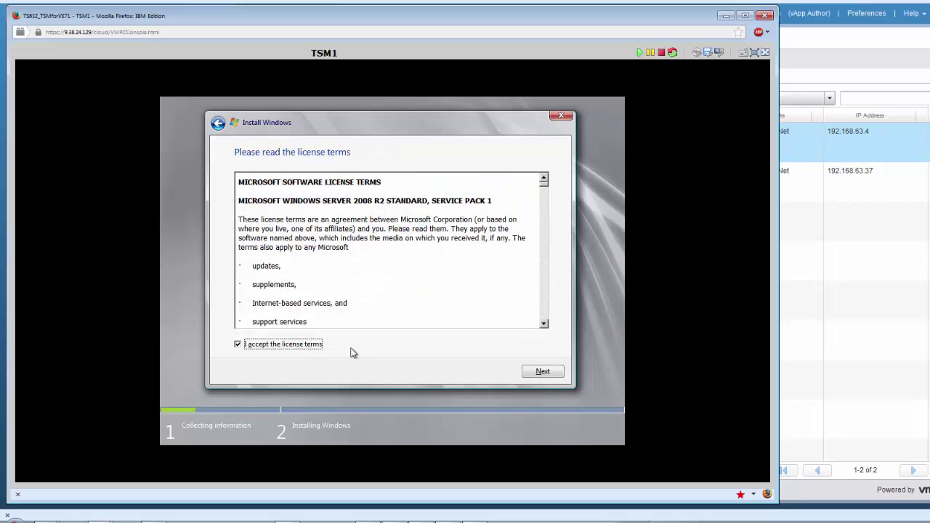
left_click(541, 373)
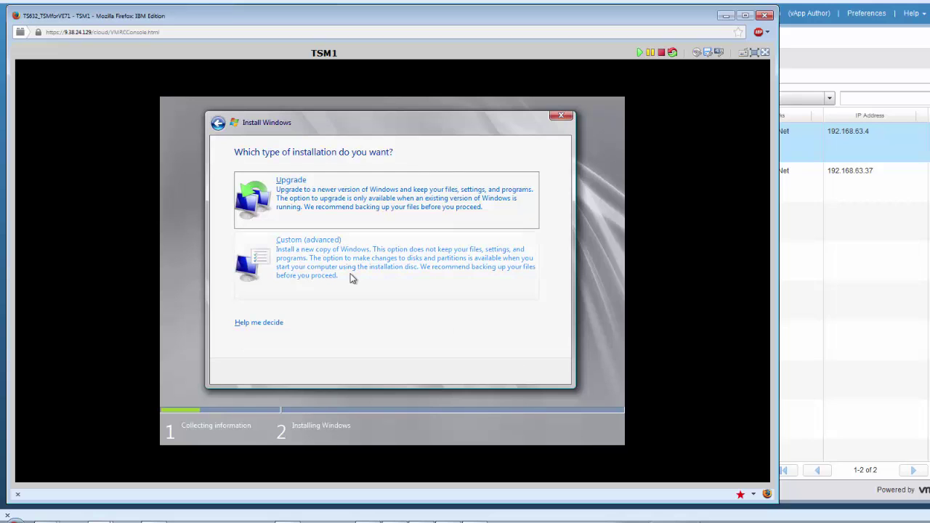
left_click(328, 257)
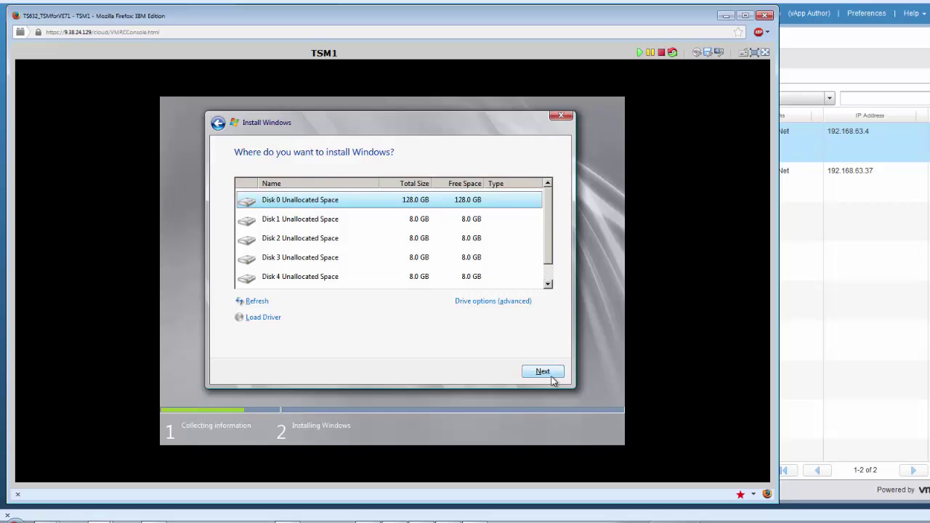
left_click(550, 376)
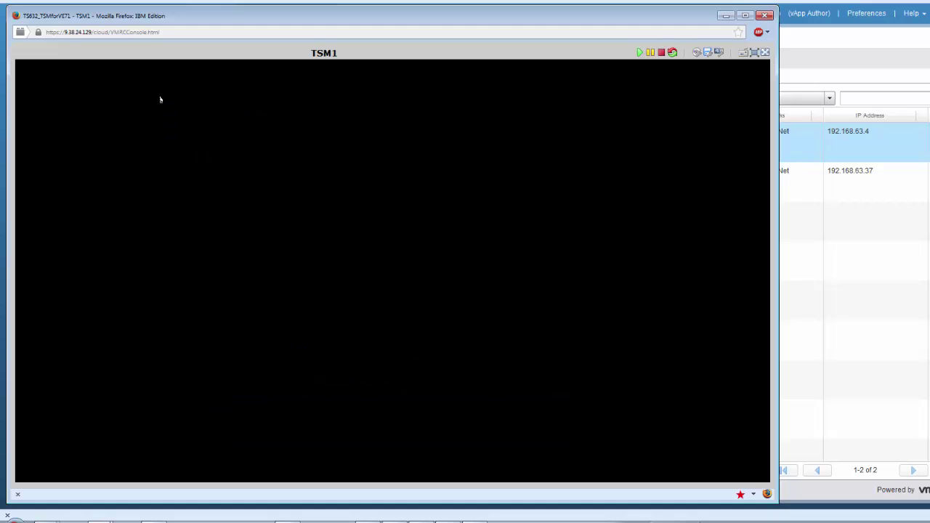
After setup completes and restarts, enter the new Administrator password.
type("pas")
type("sword")
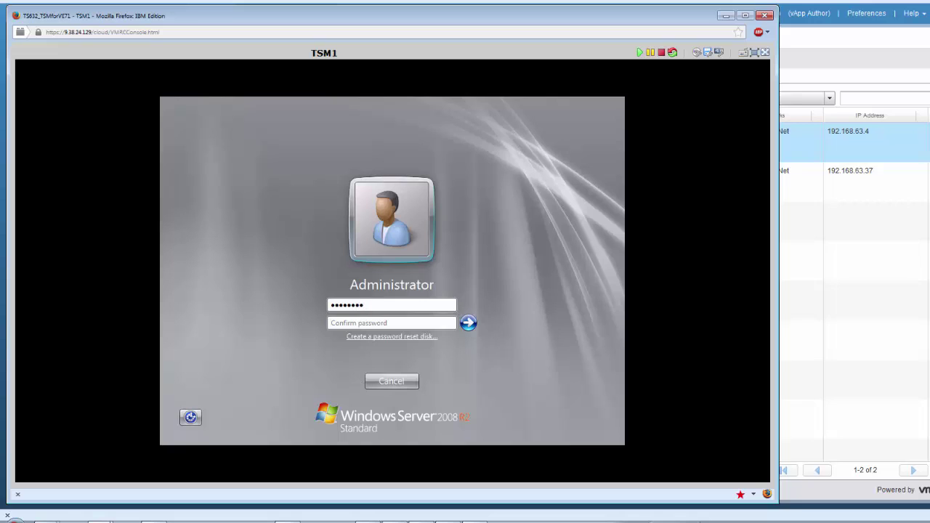
Confirm the Administrator password, submit it, and minimize the Initial Configuration Tasks window.
key("Tab")
type("password")
key("Return")
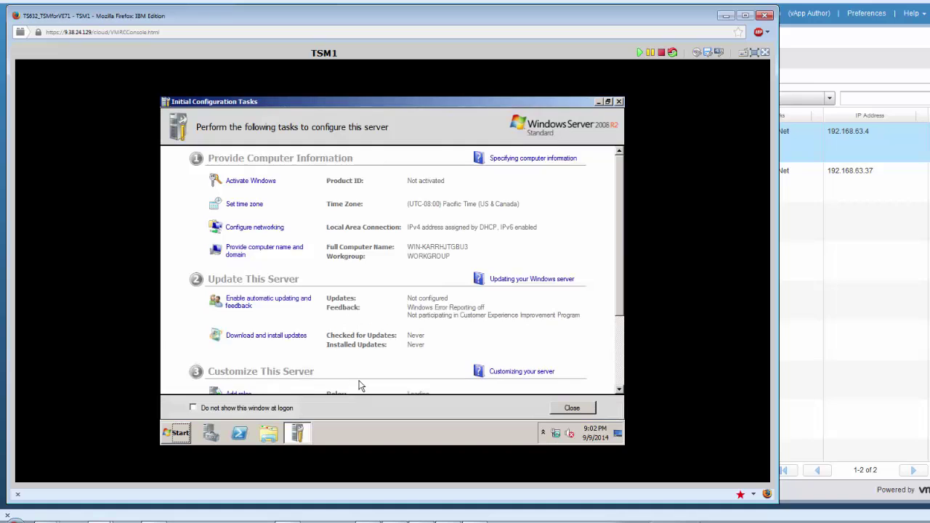
left_click(598, 102)
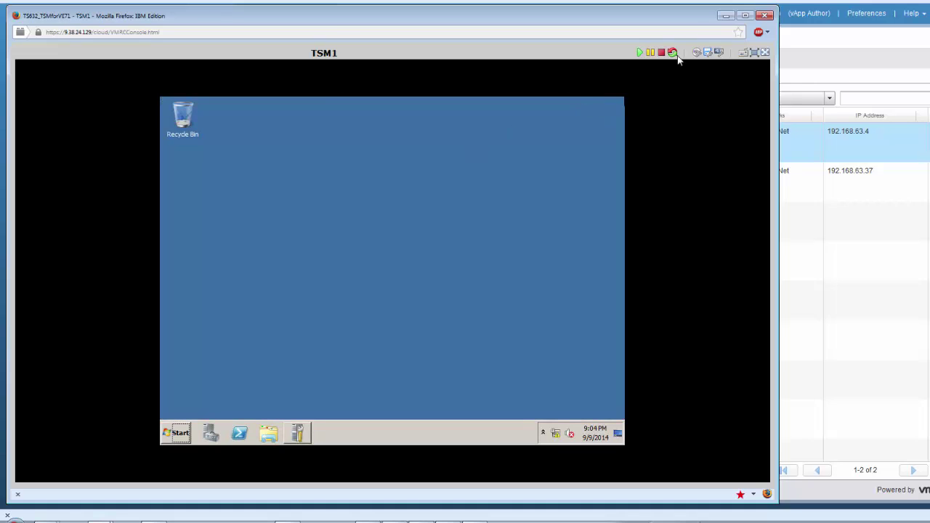
Minimize the console and choose Install VMware Tools from TSM1's context menu.
left_click(726, 16)
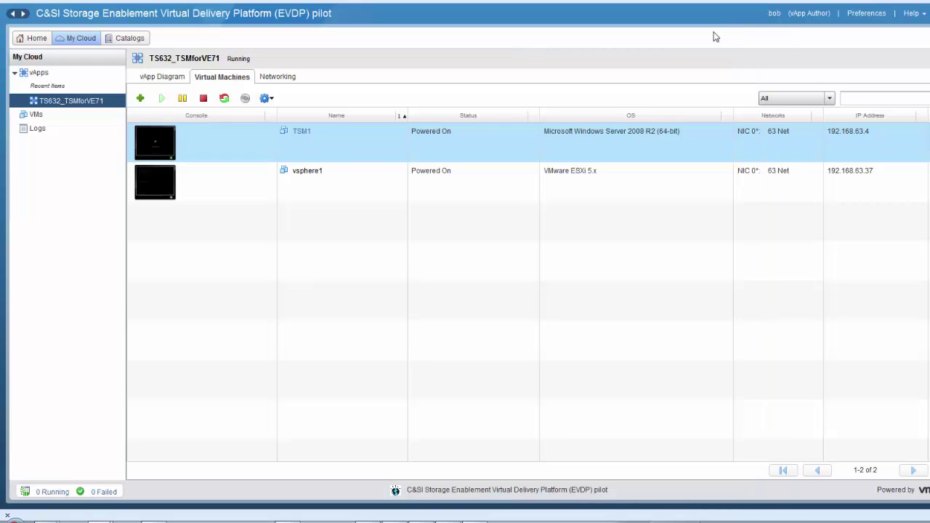
right_click(491, 142)
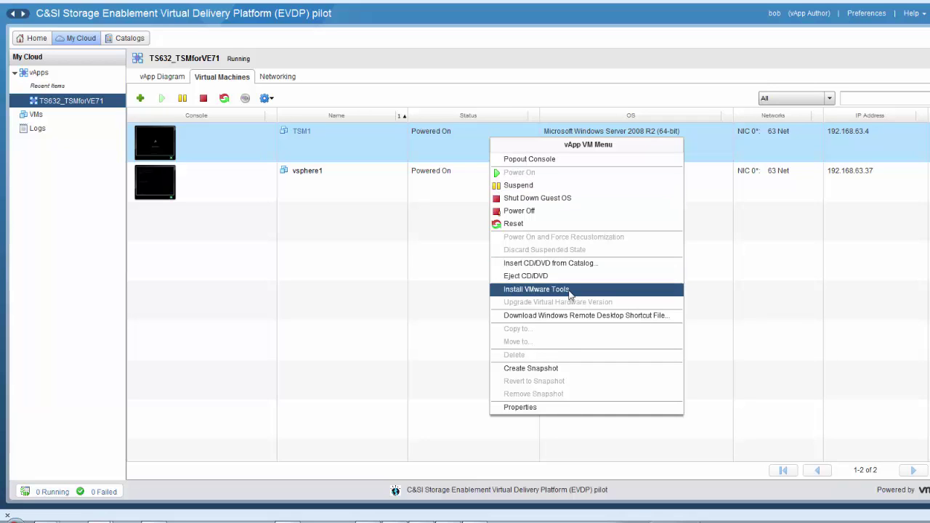
left_click(571, 289)
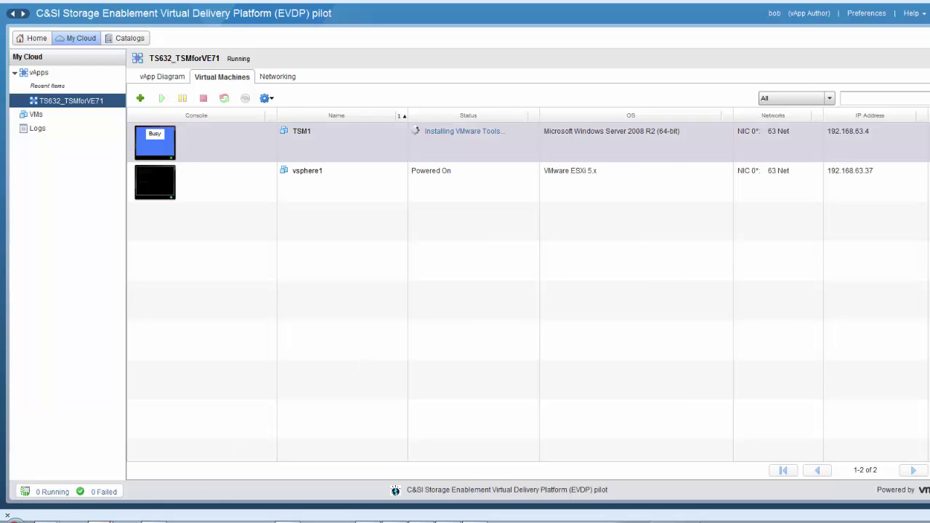
Install VMware Tools on TSM1 with the Typical setup via setup64.exe, then restart the VM.
mouse_move(106, 515)
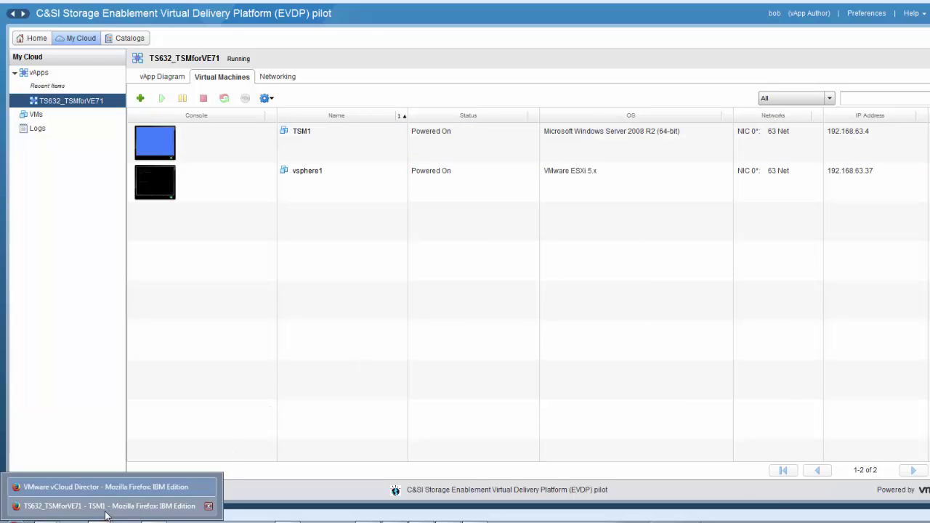
left_click(104, 509)
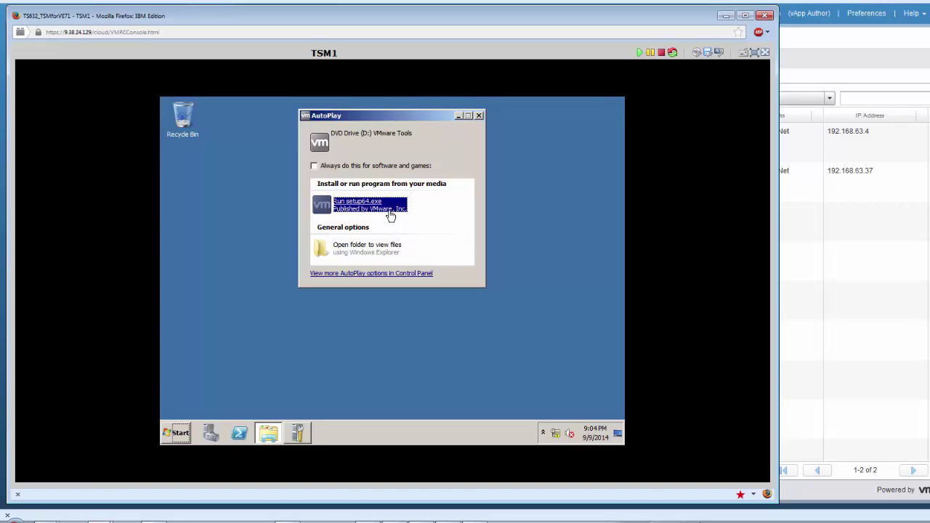
left_click(390, 213)
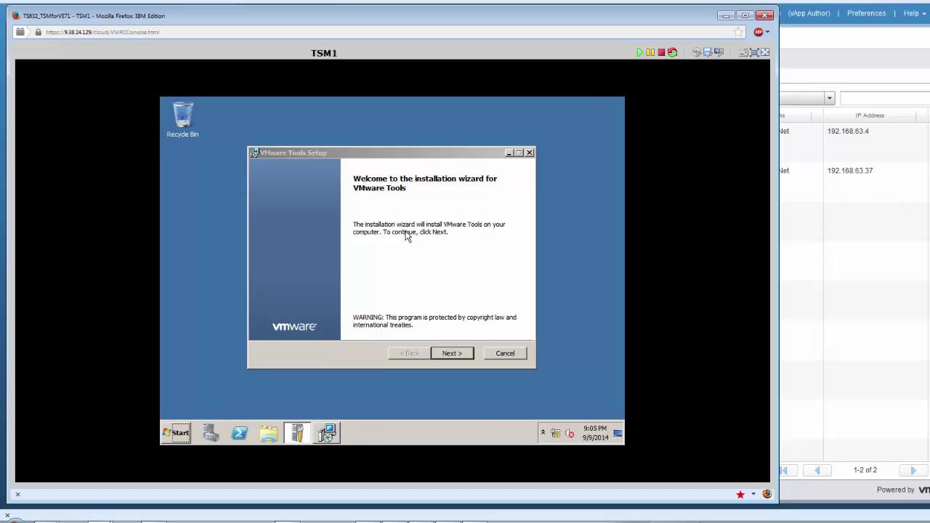
left_click(449, 353)
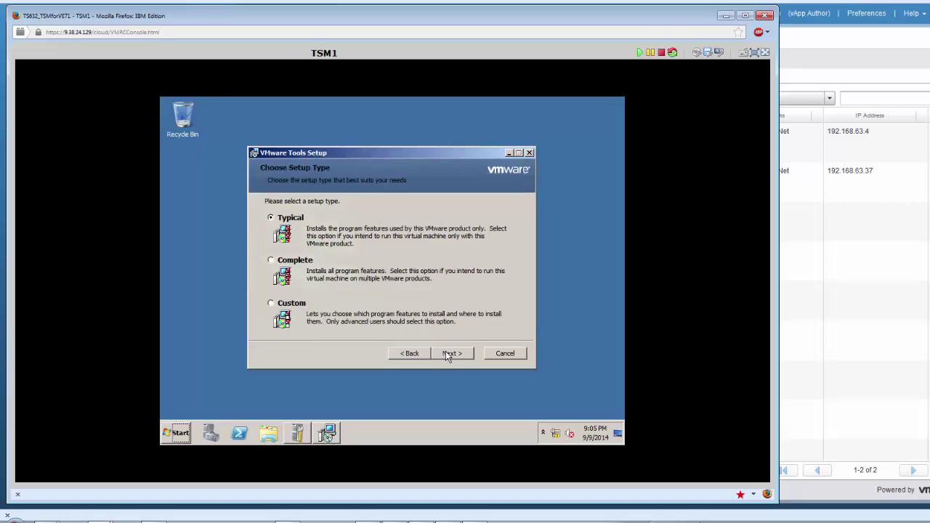
left_click(447, 354)
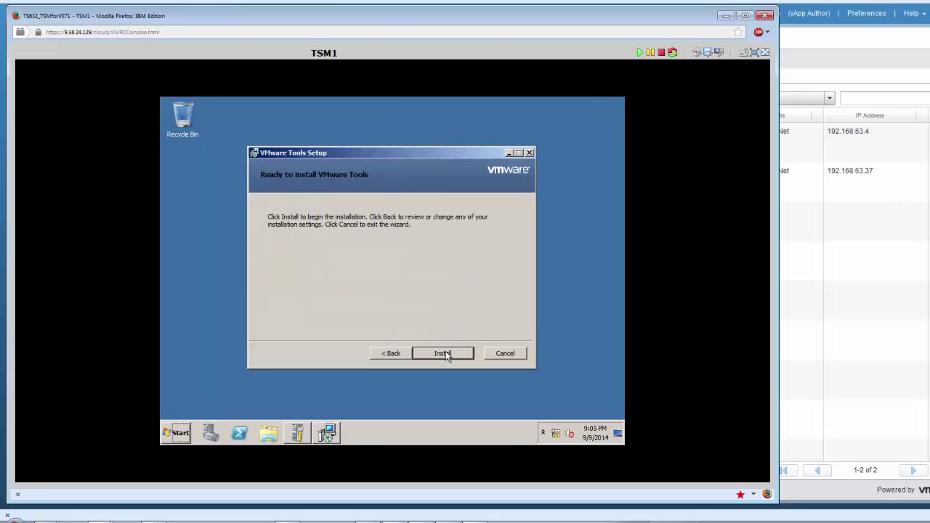
left_click(446, 354)
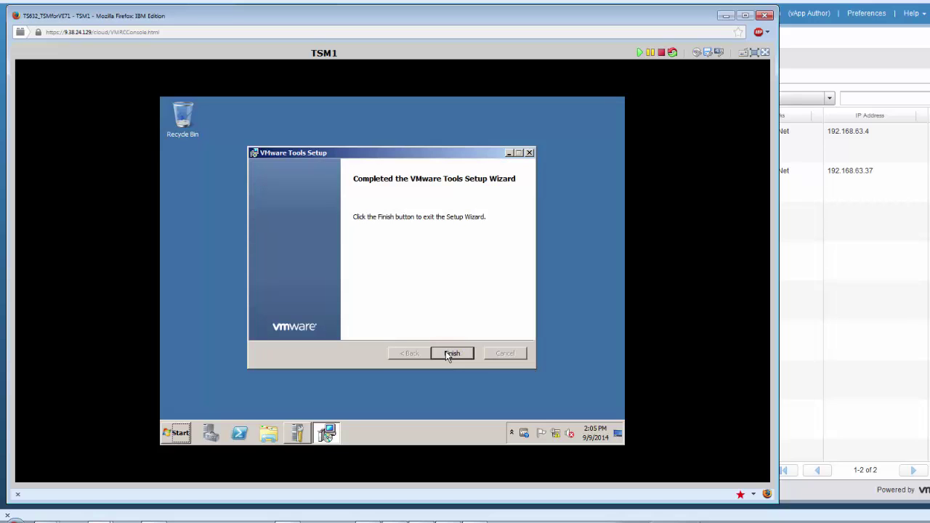
left_click(448, 354)
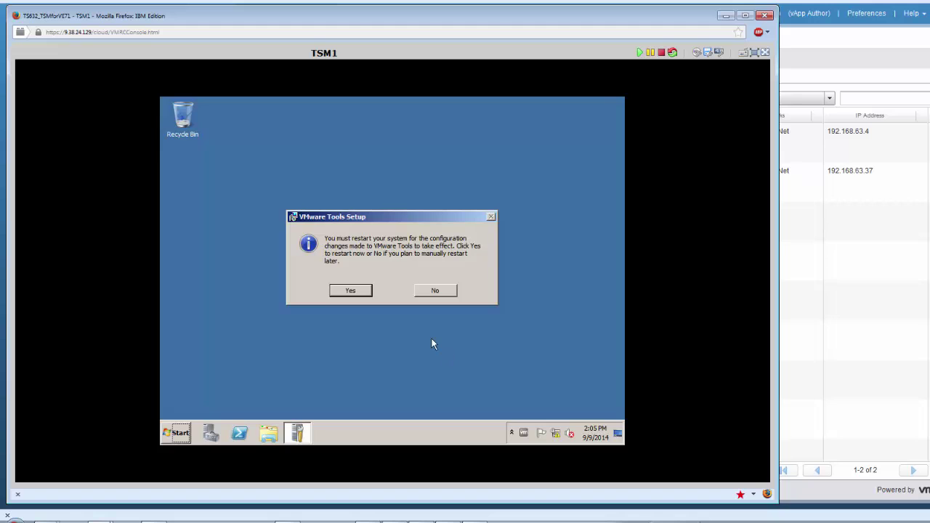
left_click(357, 293)
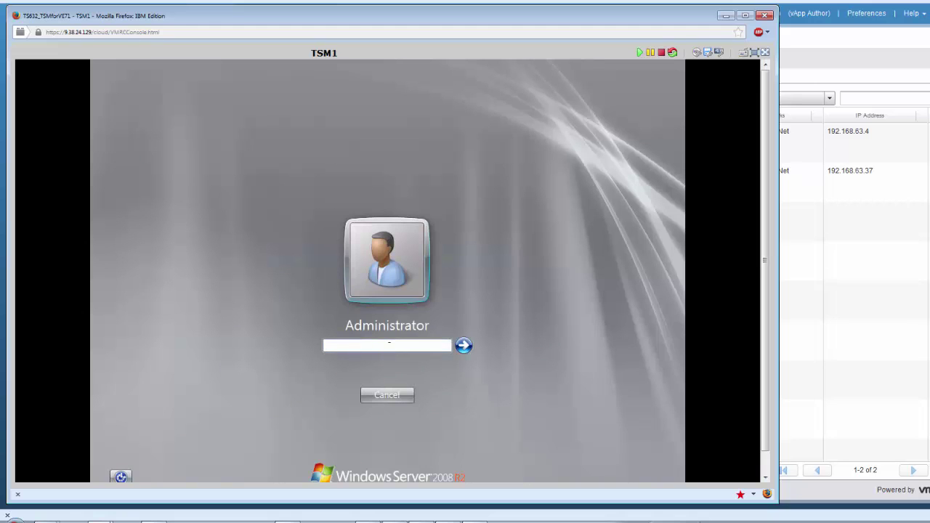
Log back into TSM1 as Administrator with the account password.
type("••••••••")
key("Return")
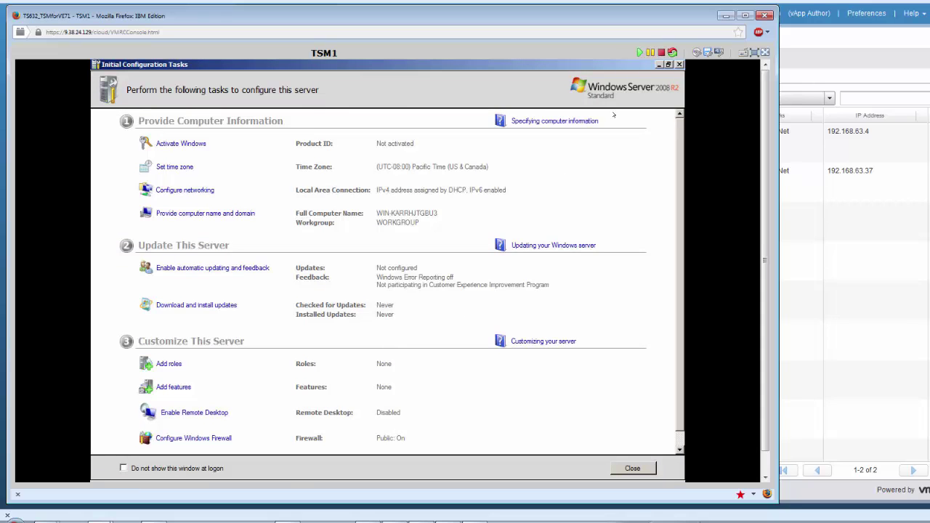
Minimize the configuration tasks and open Disk Management under Storage in Server Manager.
left_click(658, 65)
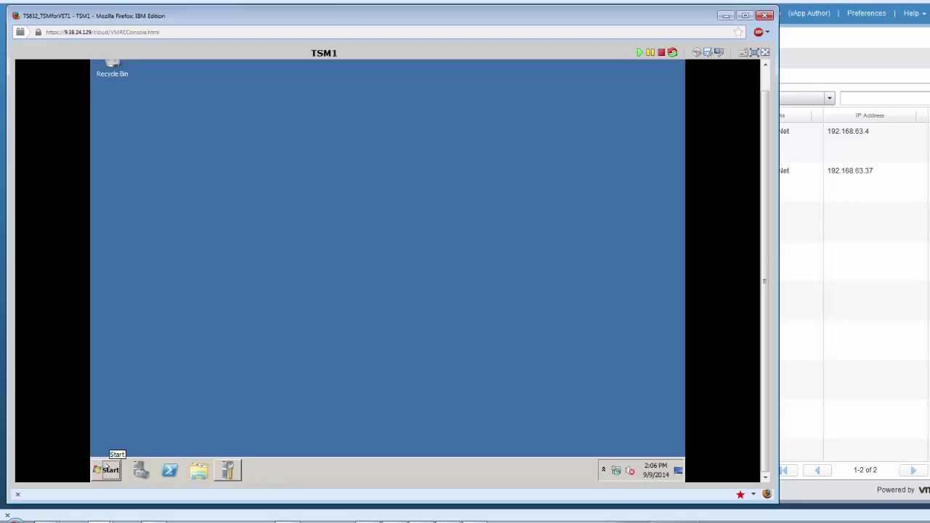
right_click(106, 467)
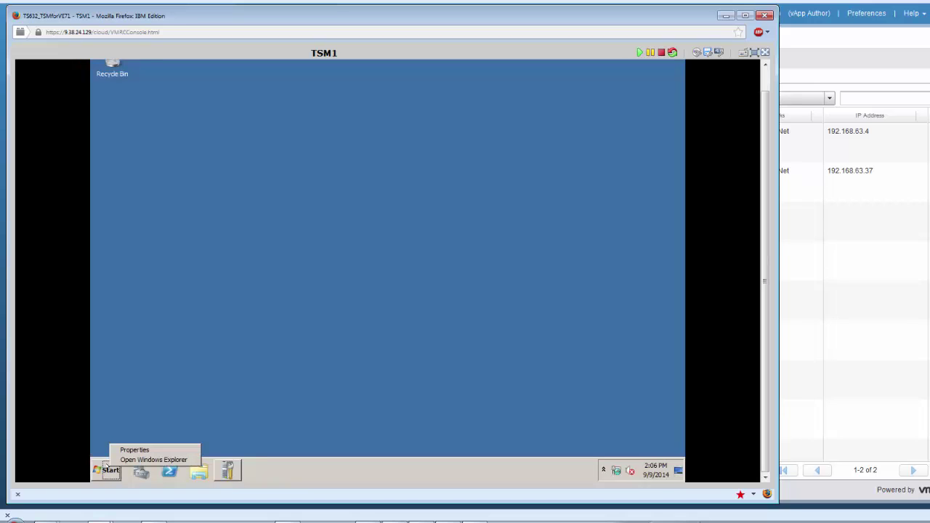
left_click(106, 467)
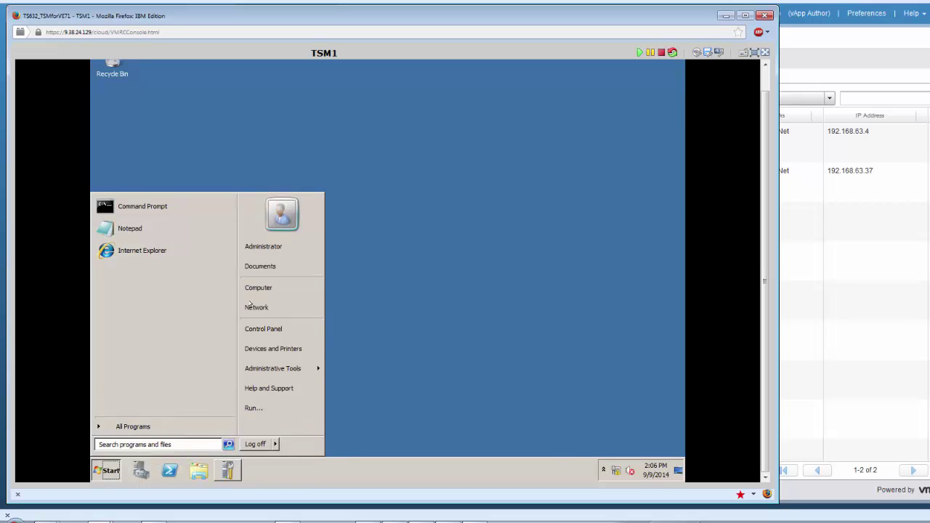
left_click(141, 470)
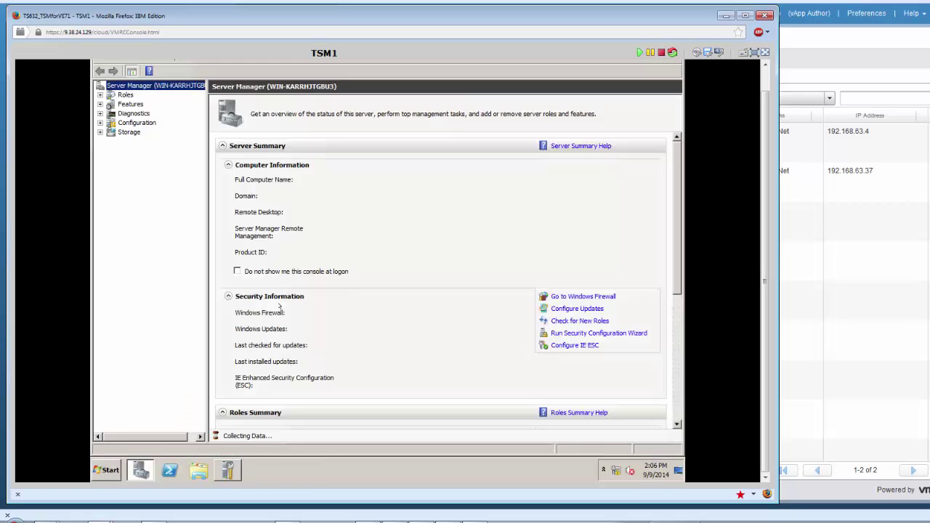
left_click(122, 132)
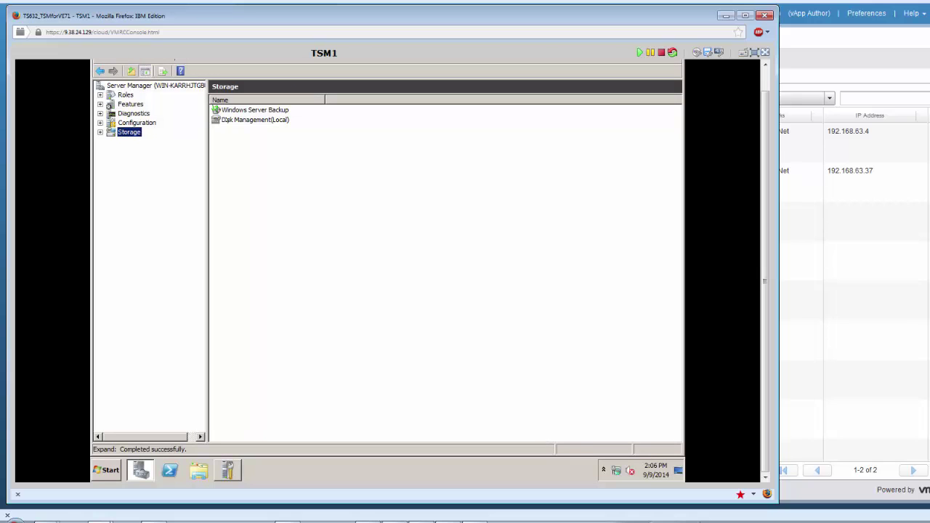
double_click(225, 120)
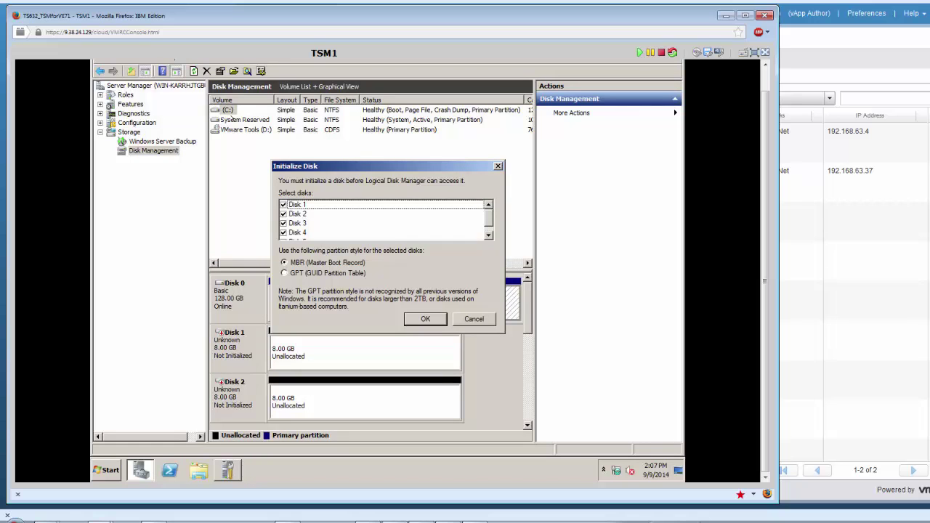
Initialize the new disks as MBR and start a full 8189 MB simple volume on Disk 1 at E:.
left_click(407, 317)
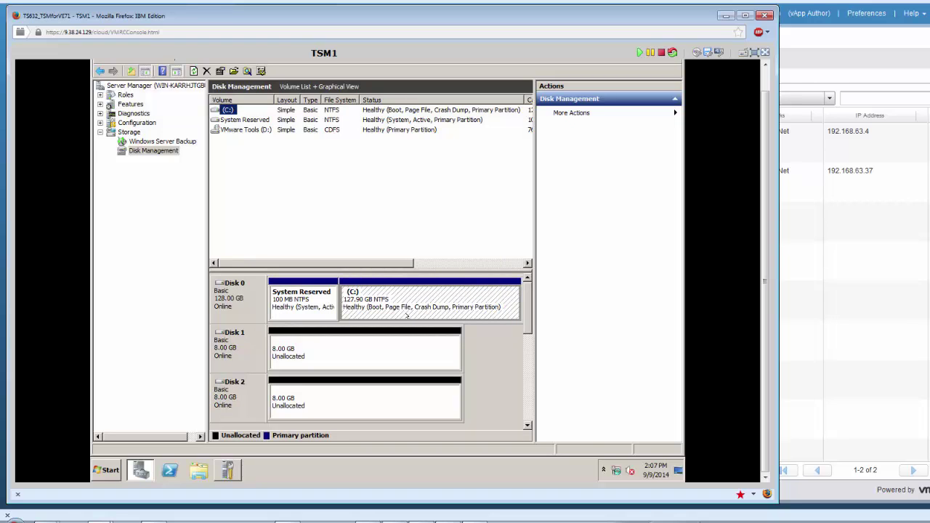
left_click(336, 346)
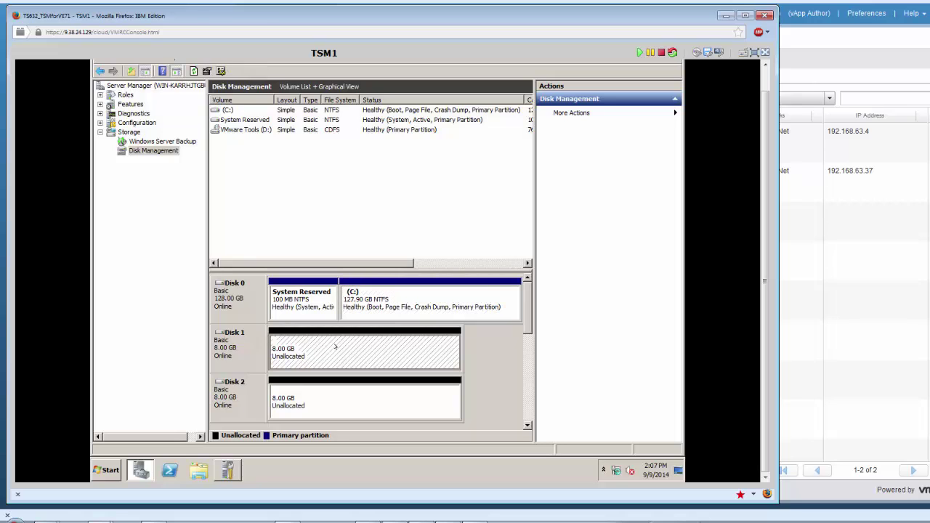
right_click(336, 346)
left_click(378, 354)
left_click(430, 314)
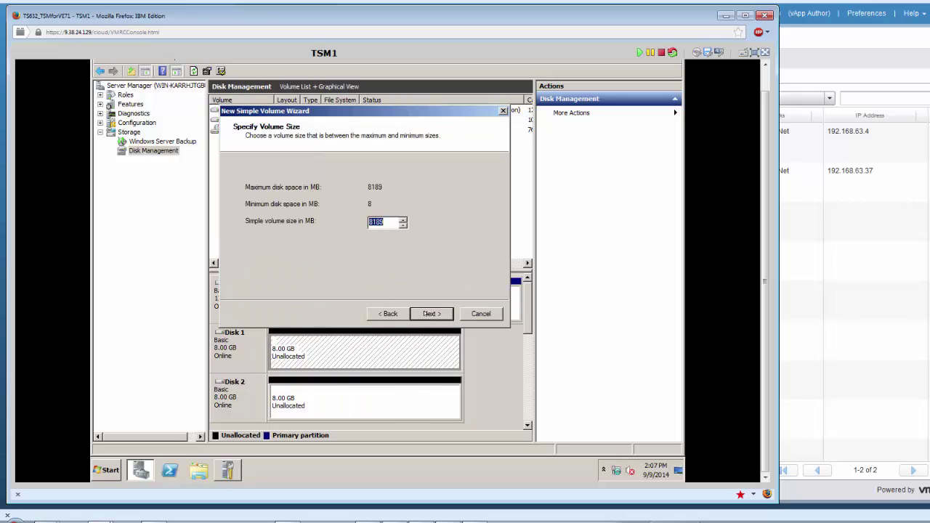
left_click(430, 314)
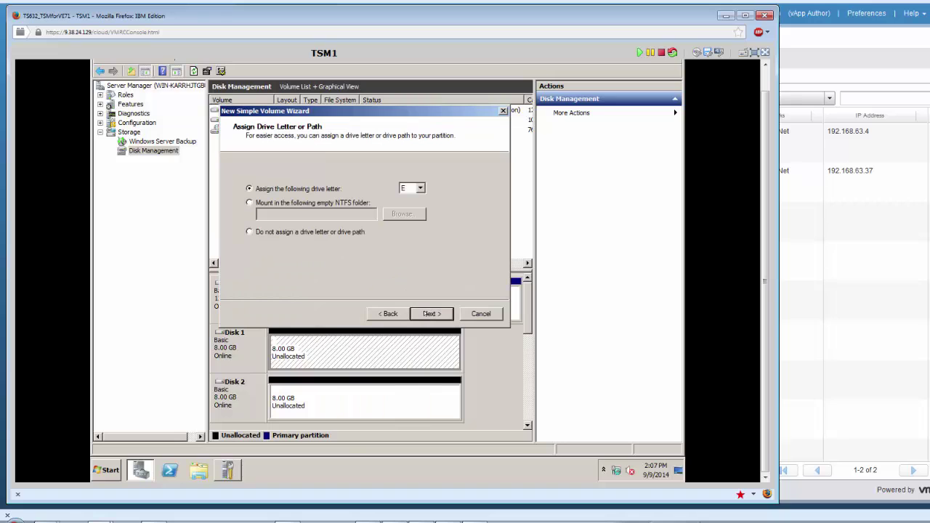
left_click(430, 313)
Label the E: volume Disk1, finish the NTFS format, and enlarge the disk list to show Disks 3–5.
left_click_drag(384, 245, 330, 245)
type("Disk1")
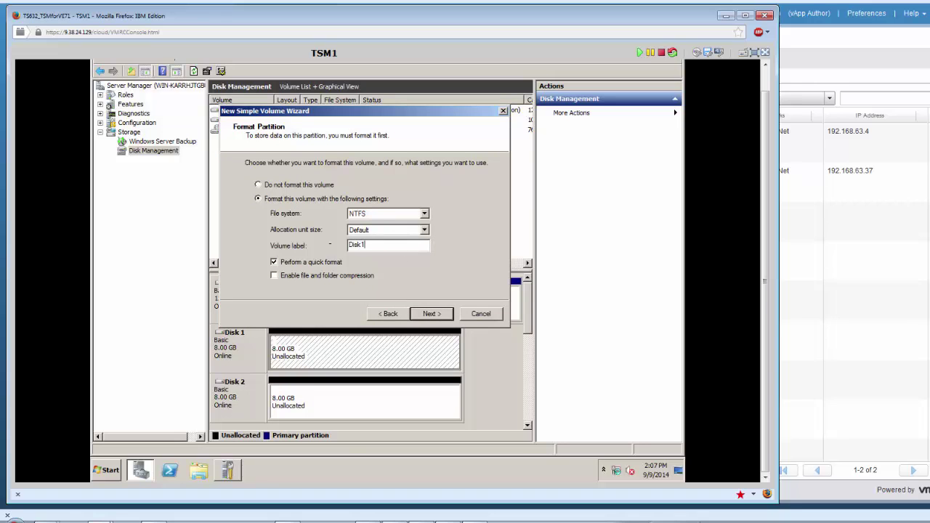
left_click(419, 312)
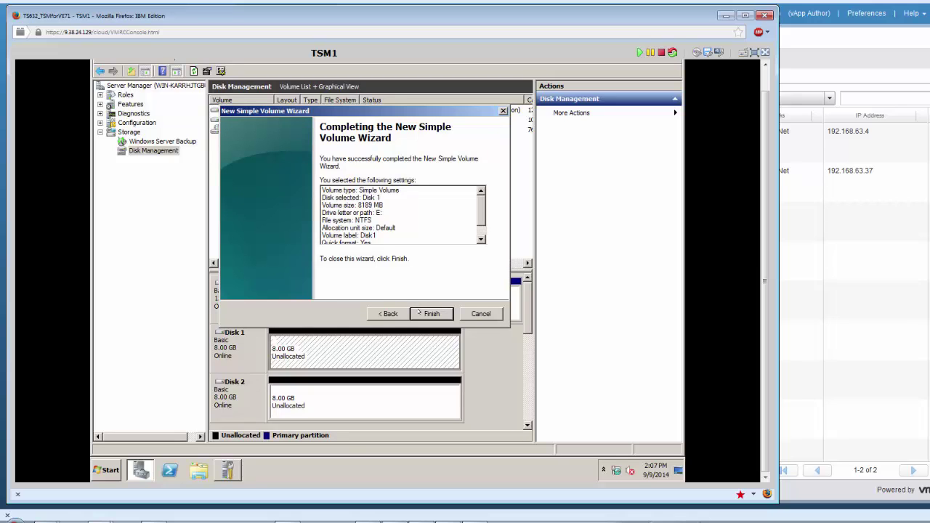
left_click(419, 313)
left_click_drag(442, 268, 441, 149)
left_click(349, 290)
Create a full-size NTFS simple volume labelled Disk2 on Disk 2 at F:.
right_click(349, 290)
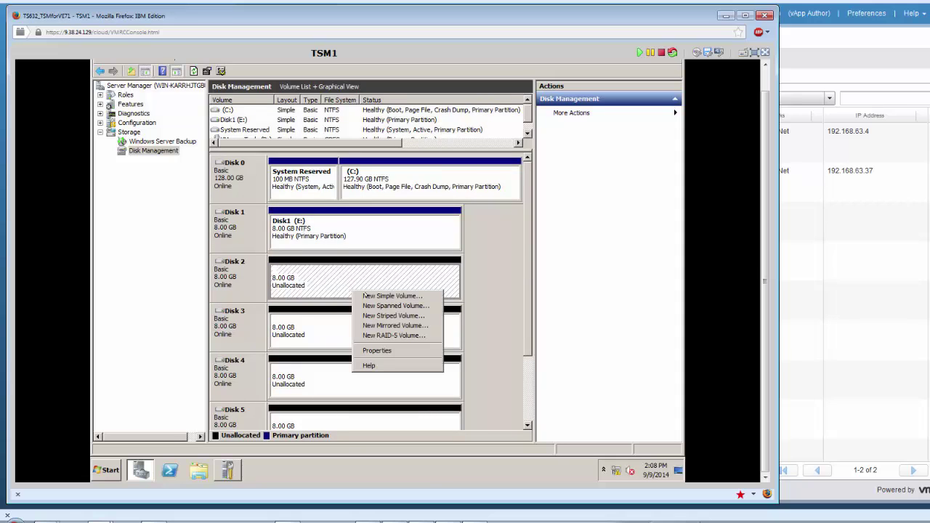
left_click(357, 296)
left_click(424, 313)
left_click(424, 313)
left_click(425, 313)
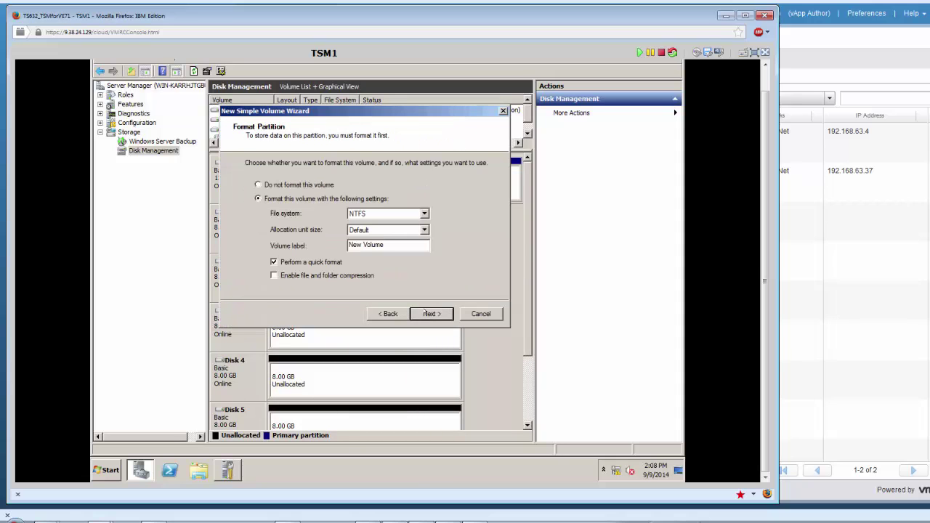
triple_click(346, 245)
type("Disk2")
left_click(425, 313)
left_click(428, 313)
Create a full-size NTFS simple volume labelled Disk3 on Disk 3 at G:.
left_click(366, 332)
right_click(366, 332)
left_click(396, 338)
left_click(425, 313)
left_click(425, 313)
left_click(421, 314)
left_click_drag(384, 245, 325, 245)
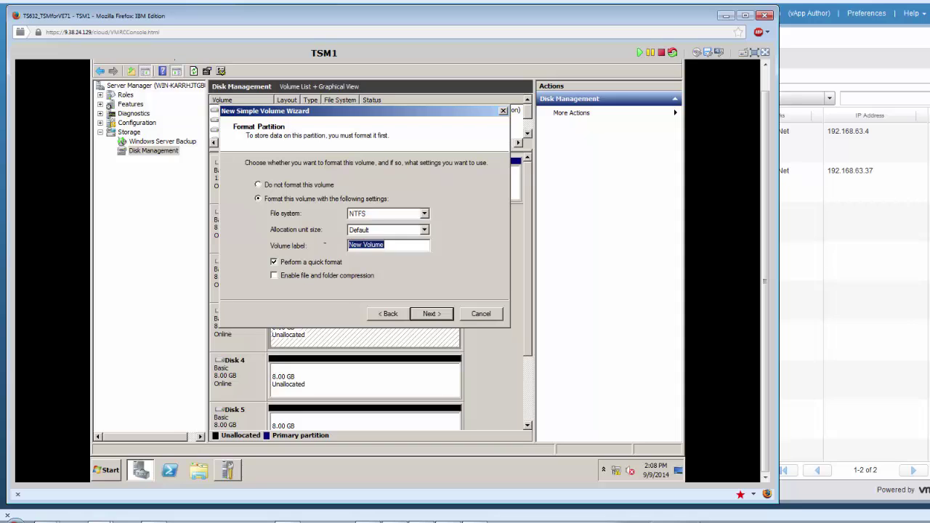
type("Disk")
left_click(425, 313)
left_click(425, 313)
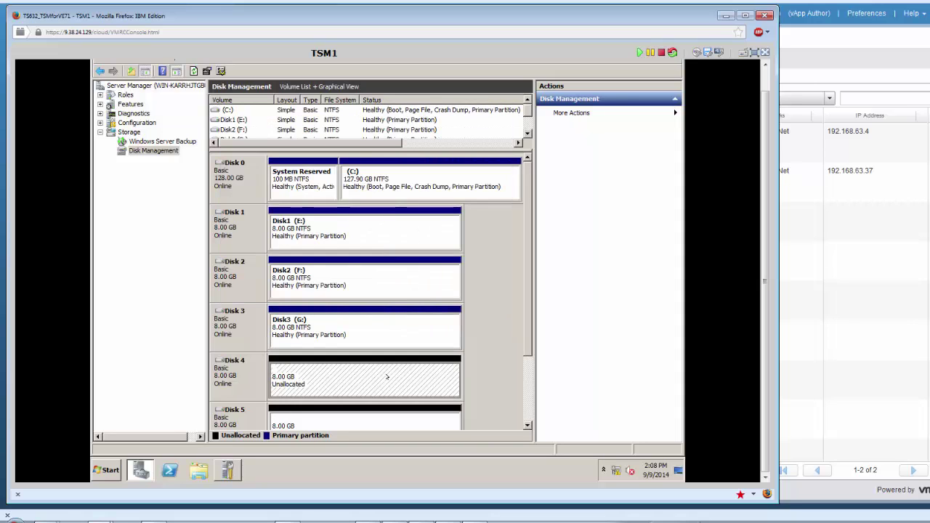
Create a full-size NTFS simple volume labelled Disk4 on Disk 4 at H:.
right_click(390, 376)
left_click(428, 300)
left_click(423, 313)
left_click(422, 313)
left_click(422, 313)
double_click(371, 245)
type("Disk4")
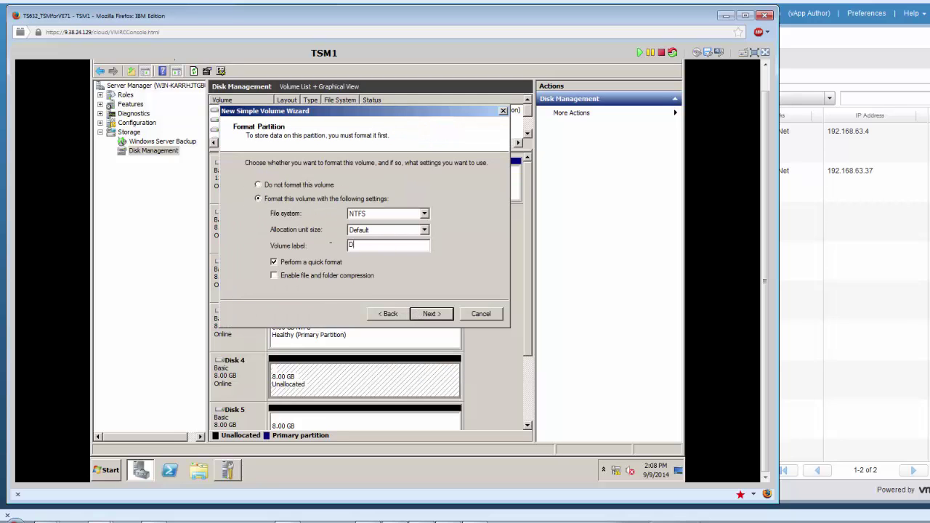
left_click(421, 313)
left_click(425, 313)
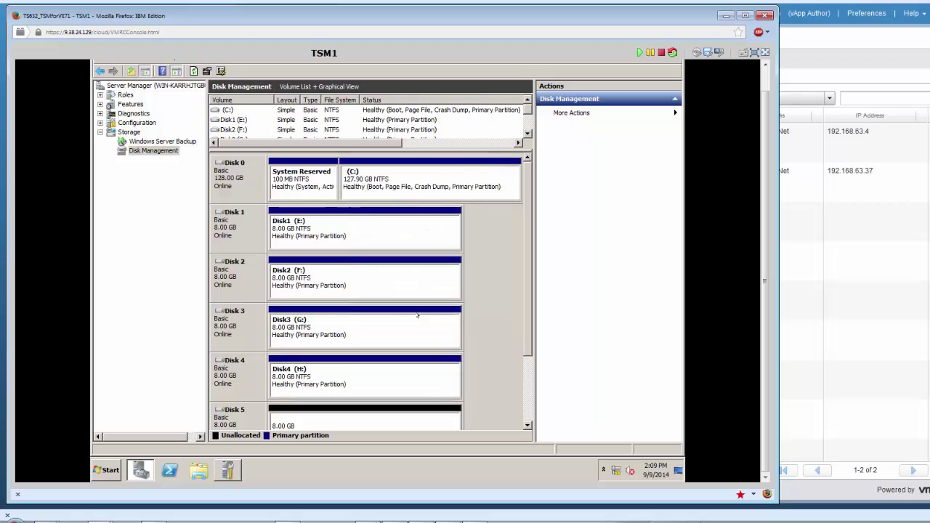
Create an NTFS volume labelled Disk5 on Disk 5 at I:, then close Server Manager.
right_click(398, 415)
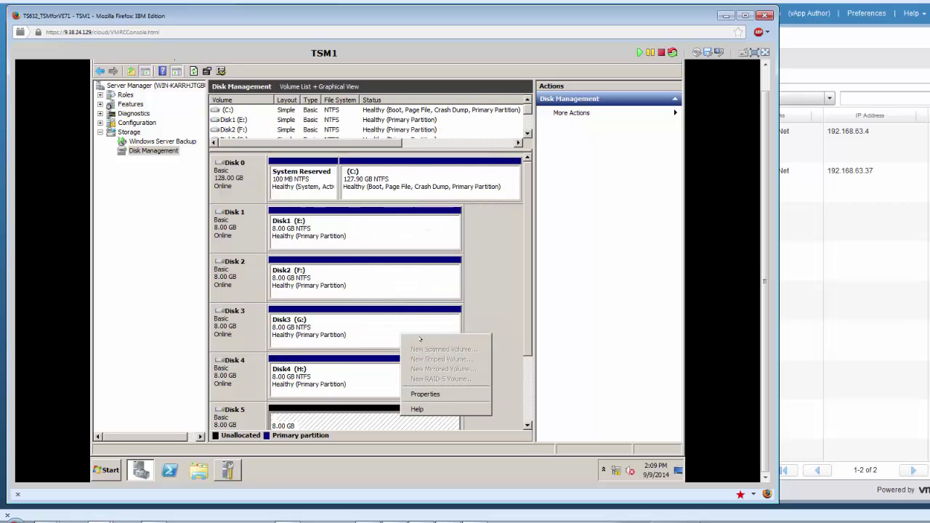
left_click(428, 338)
left_click(429, 313)
left_click(430, 313)
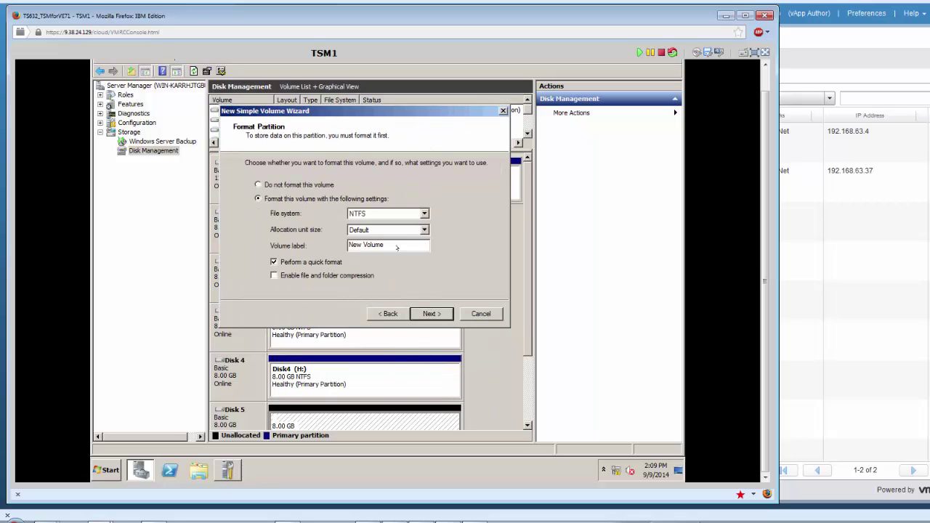
type("Disk5")
left_click(430, 313)
left_click(430, 313)
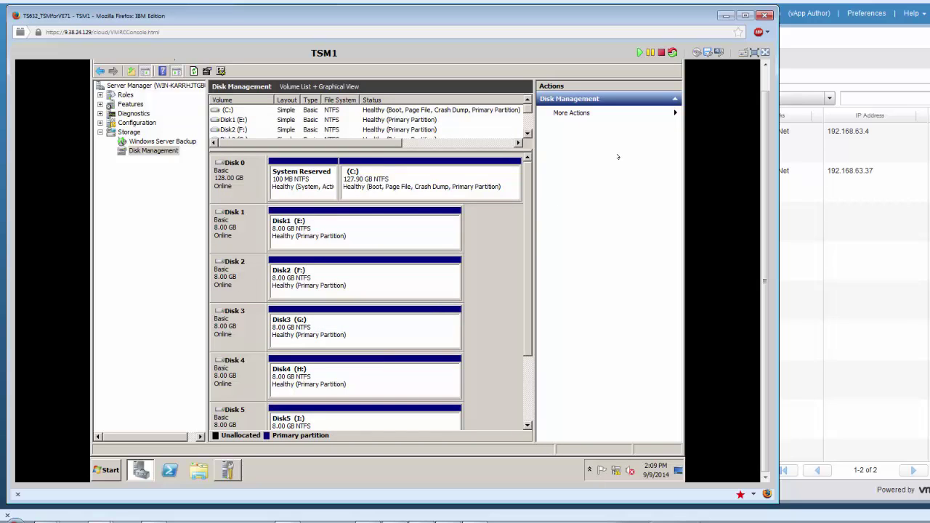
scroll(763, 76, "up", 2)
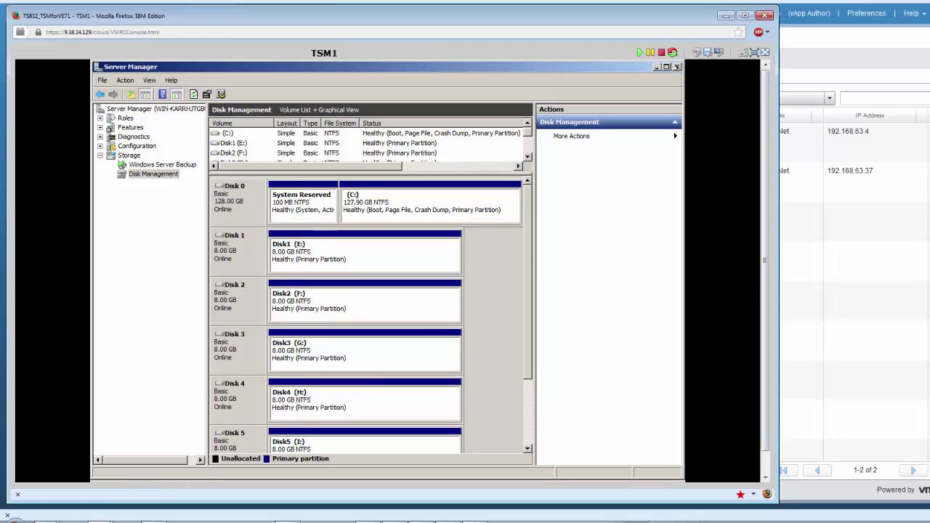
left_click(675, 66)
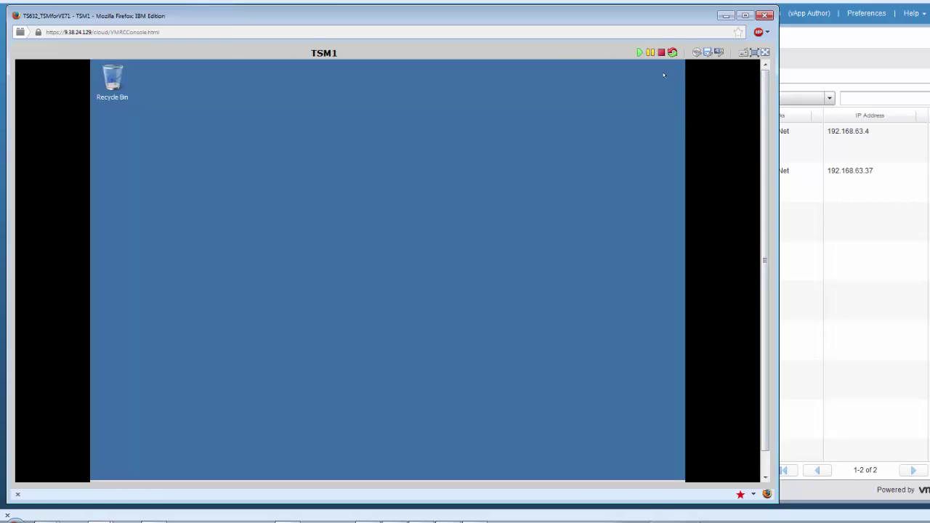
Change the computer name to TSM1 in workgroup WORKGROUP and acknowledge the restart notice.
left_click(765, 477)
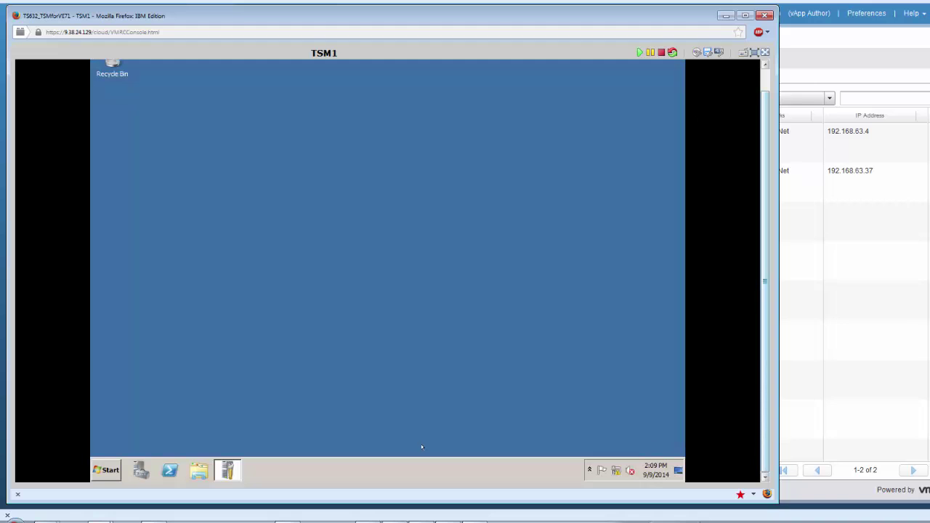
left_click(228, 469)
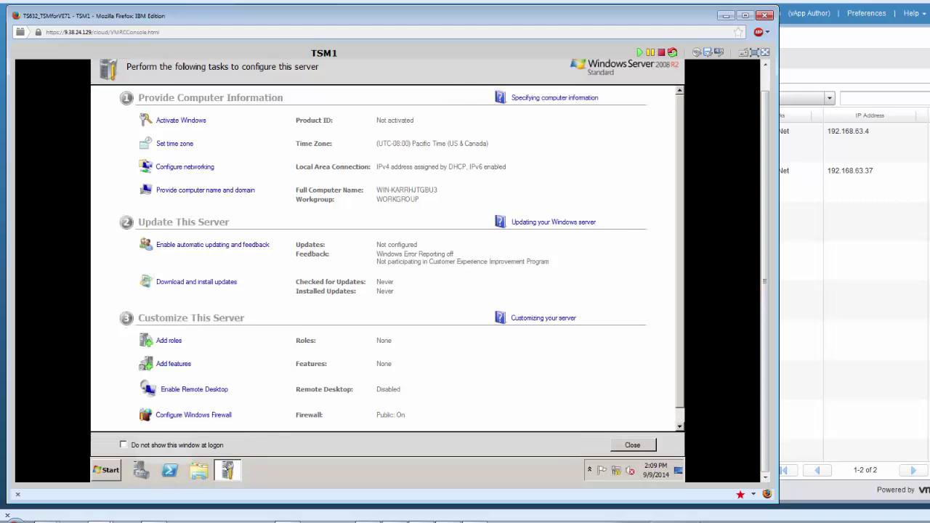
left_click(204, 189)
type("TSM1")
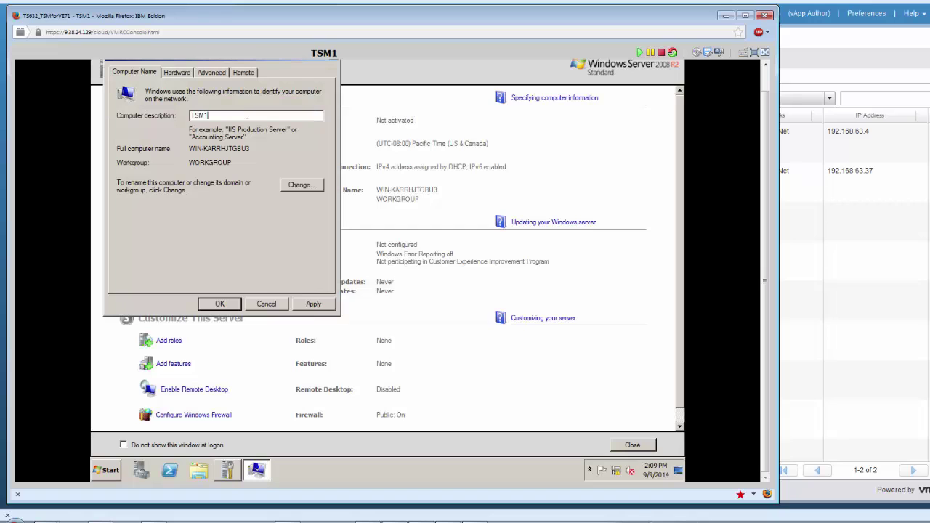
left_click(304, 185)
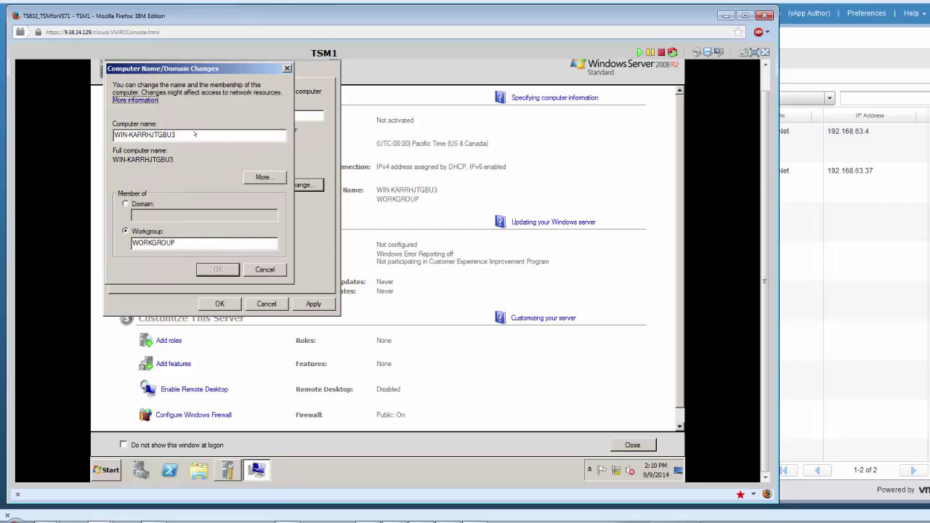
left_click_drag(177, 134, 114, 135)
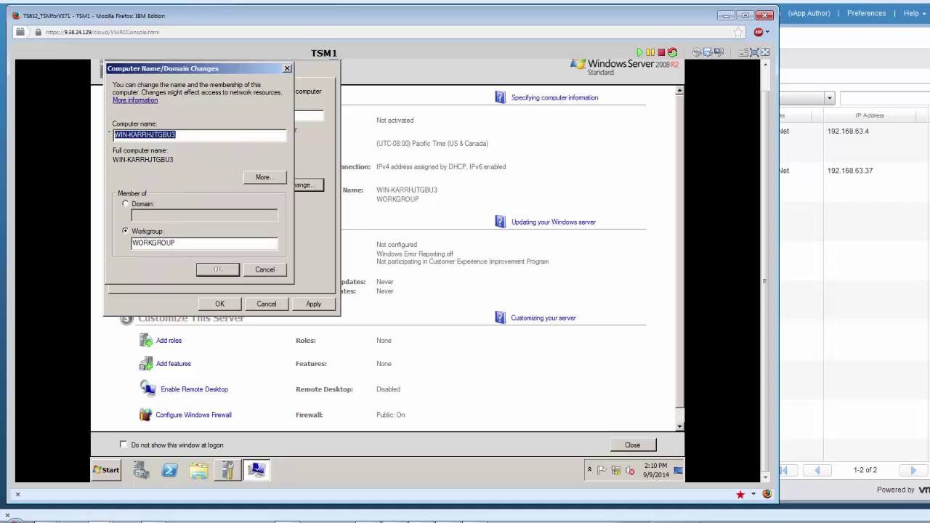
type("TSM1")
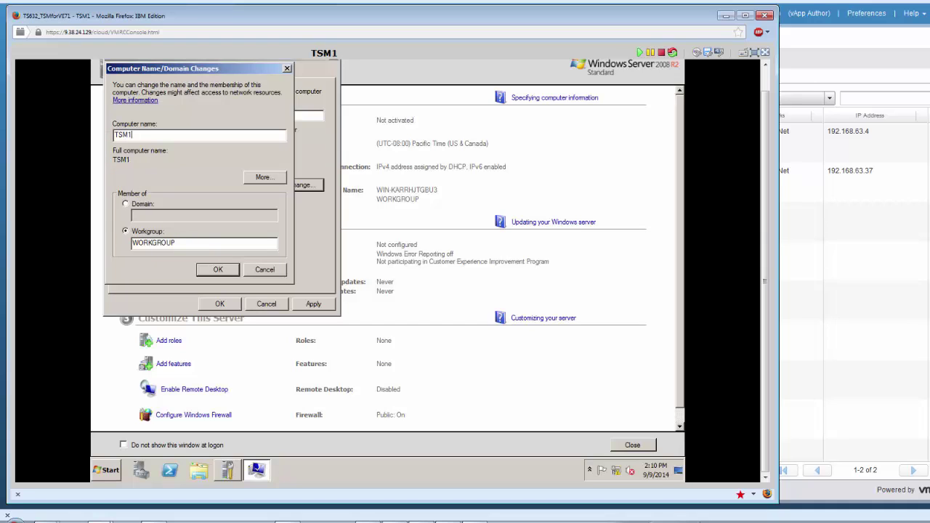
left_click(212, 268)
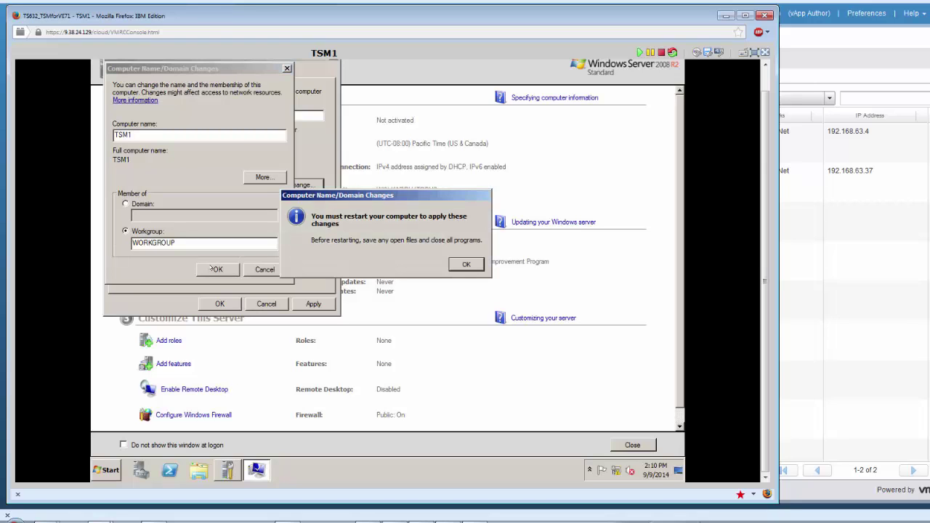
left_click(463, 263)
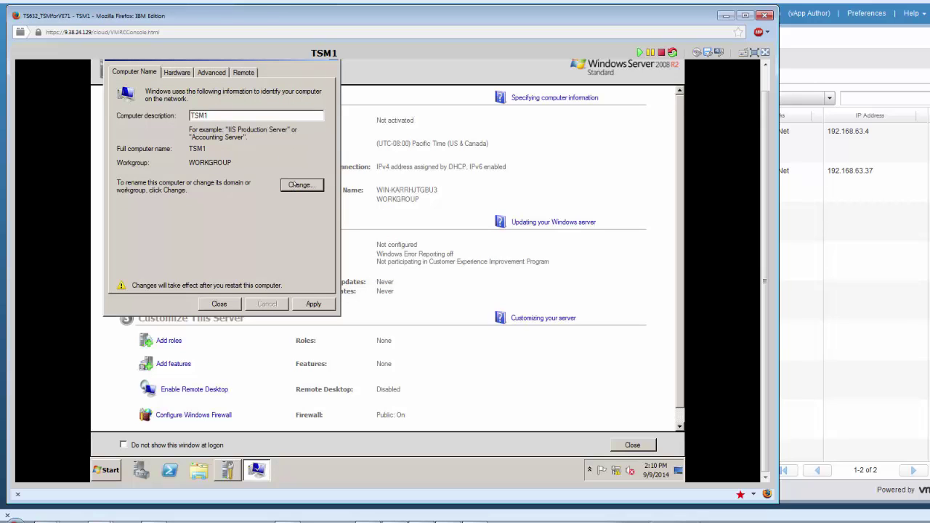
Set the primary DNS suffix to enablement.ibm.lab, making the full name TSM1.enablement.ibm.lab.
left_click(294, 184)
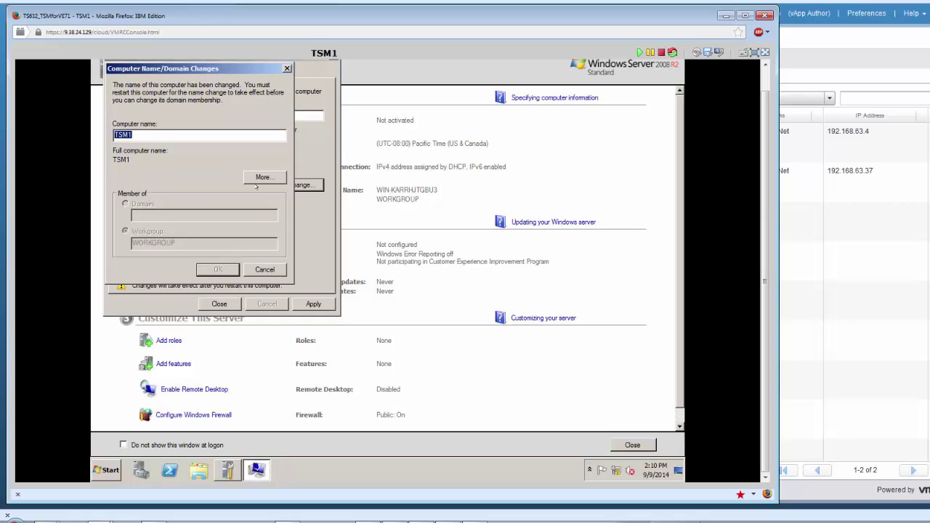
left_click(262, 177)
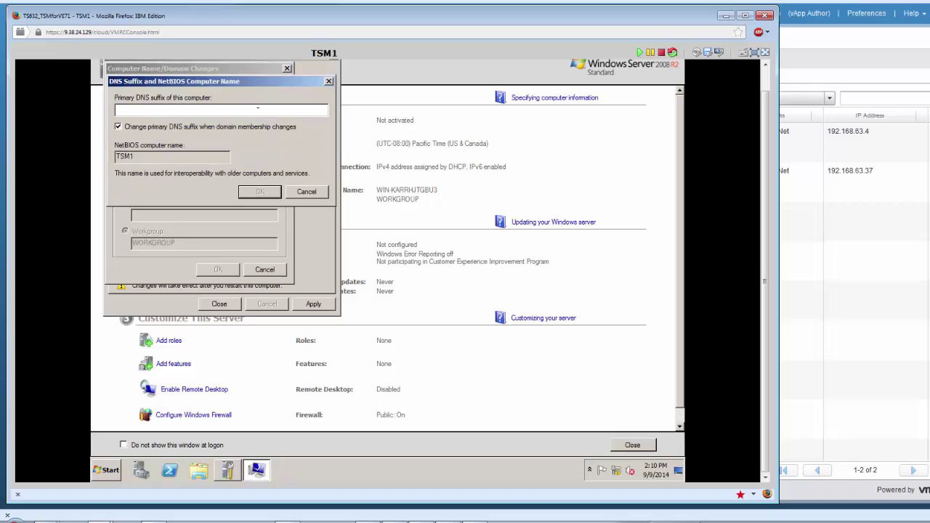
type("enablement.ibm.lab")
left_click(272, 192)
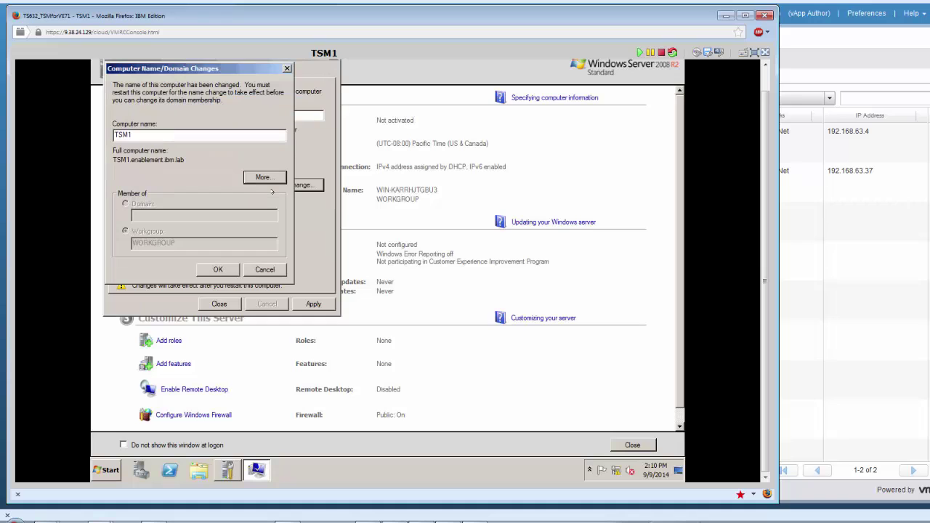
left_click(218, 269)
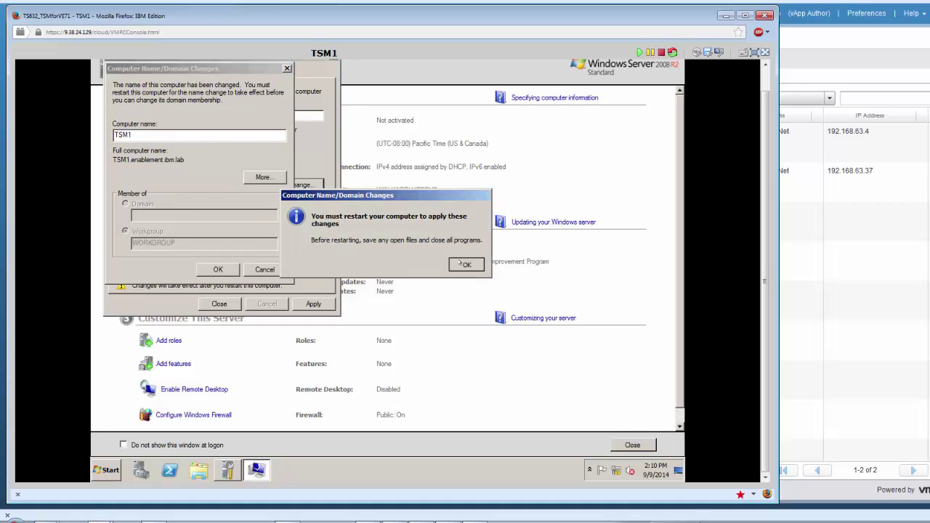
left_click(466, 264)
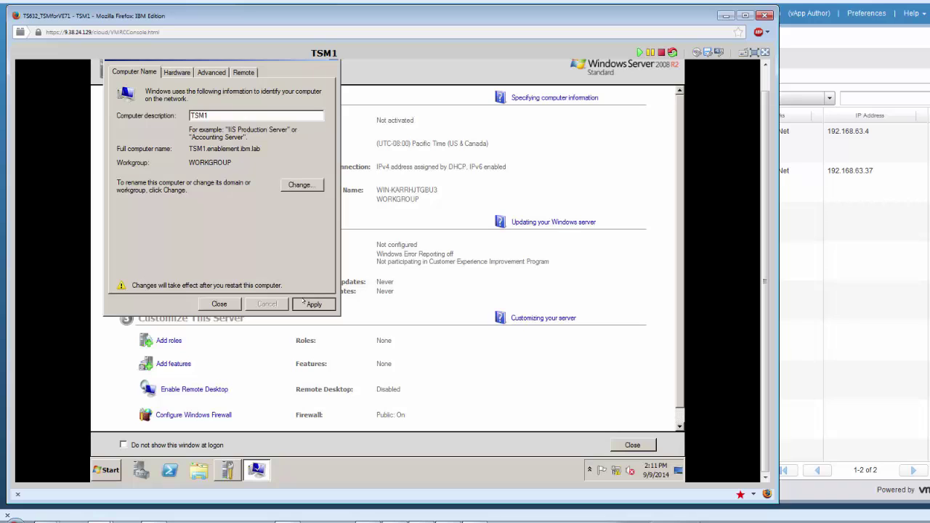
Apply the name change, choose Restart Later, and bring up Network Connections.
left_click(302, 301)
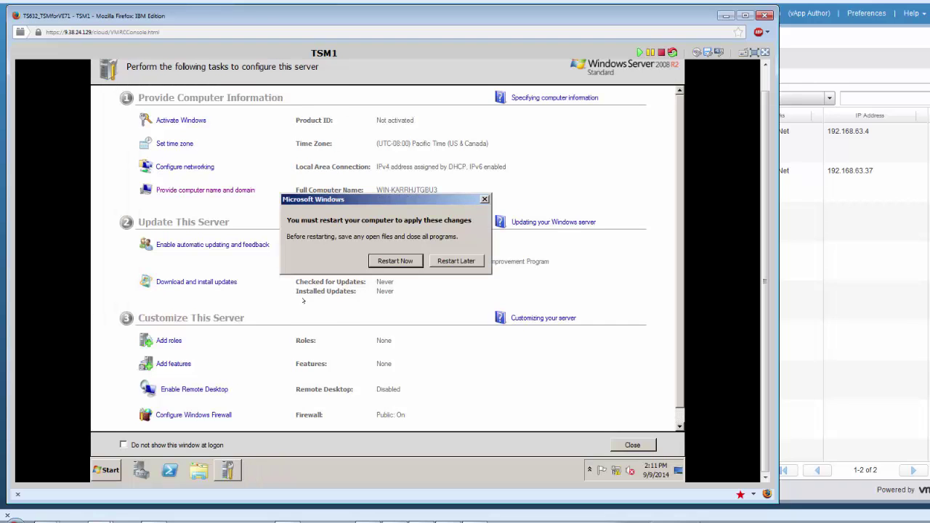
left_click(455, 260)
left_click(172, 166)
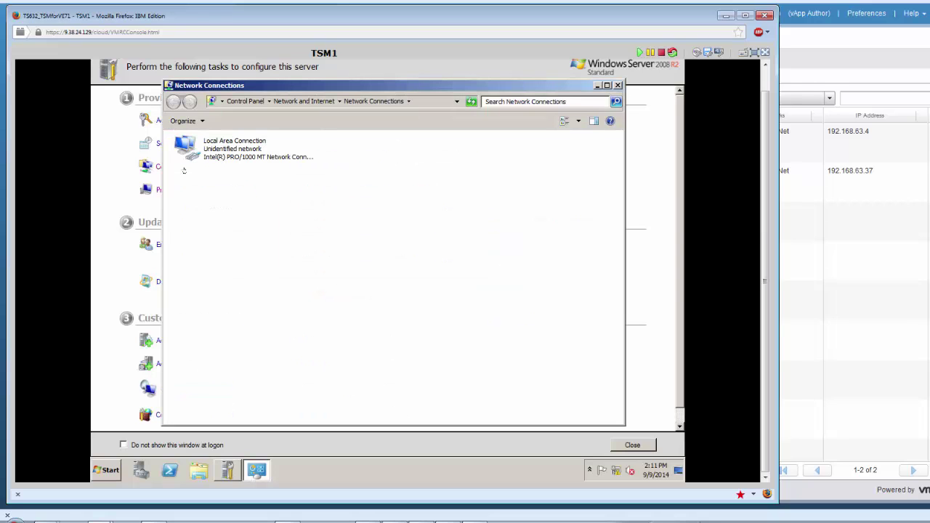
Disable IPv6 on Local Area Connection and open its TCP/IPv4 properties.
left_click(217, 152)
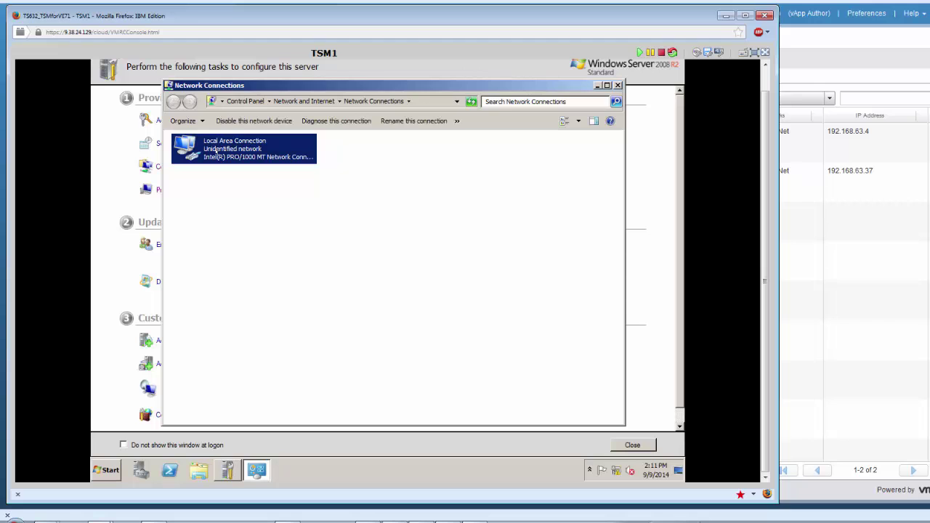
right_click(216, 151)
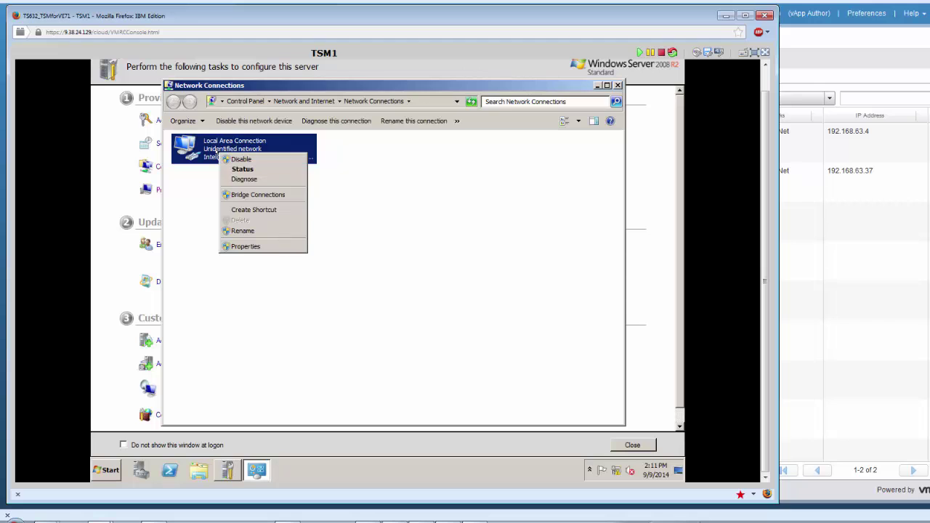
left_click(244, 247)
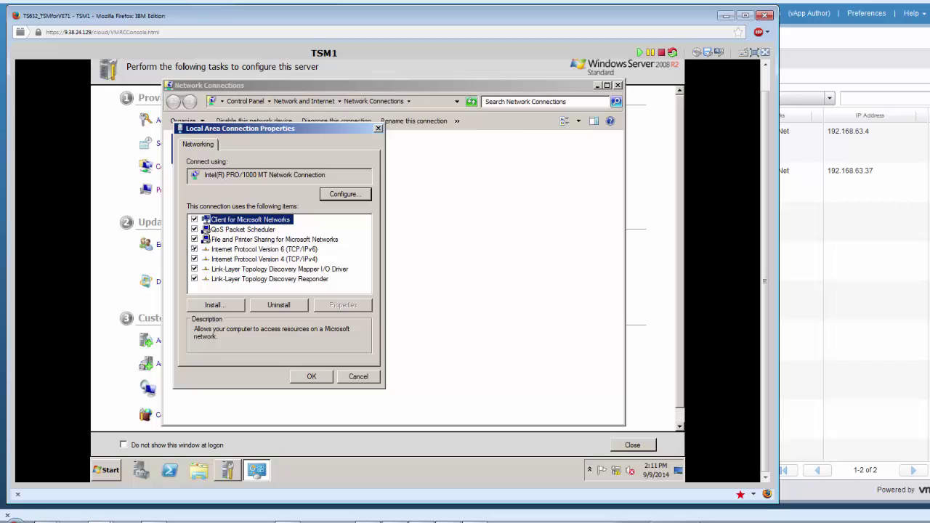
left_click(192, 249)
left_click(193, 249)
left_click(213, 257)
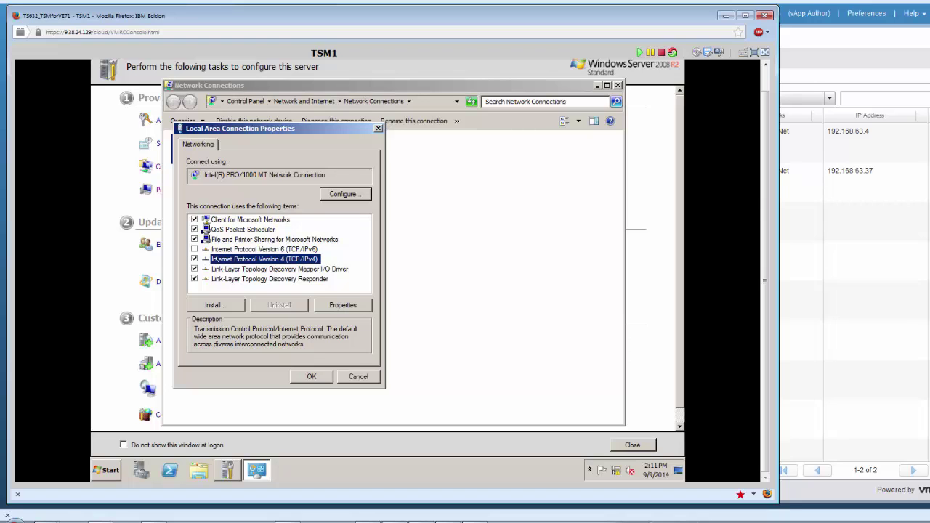
left_click(322, 301)
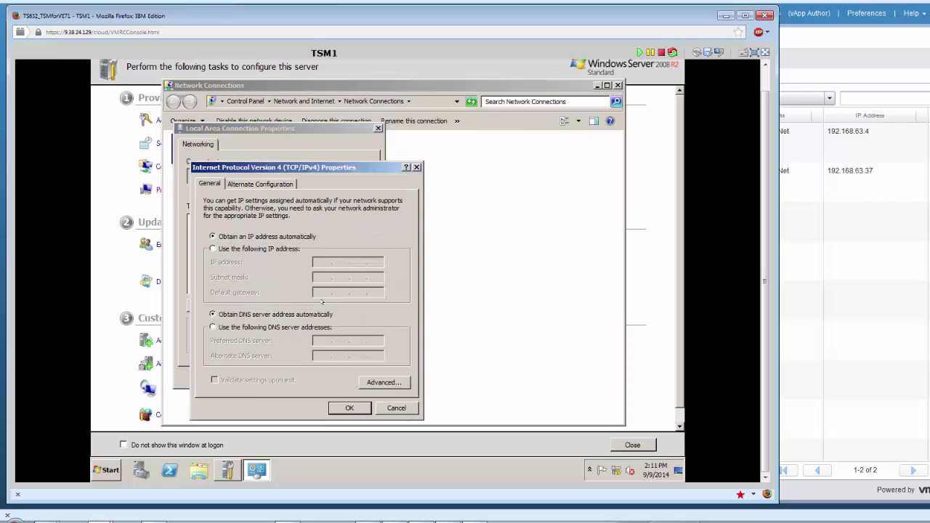
Assign static IP 192.168.63.4, mask 255.255.255.0, with gateway and DNS 192.168.63.4.
left_click(276, 249)
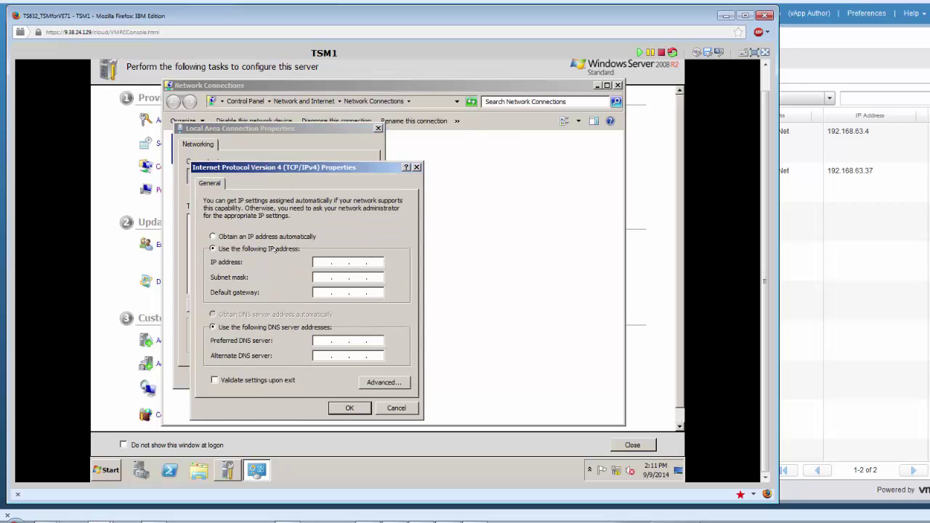
type("192 . 168 . 63 . 4")
key("Tab")
key("Tab")
type("192 . 168 . 63 . ")
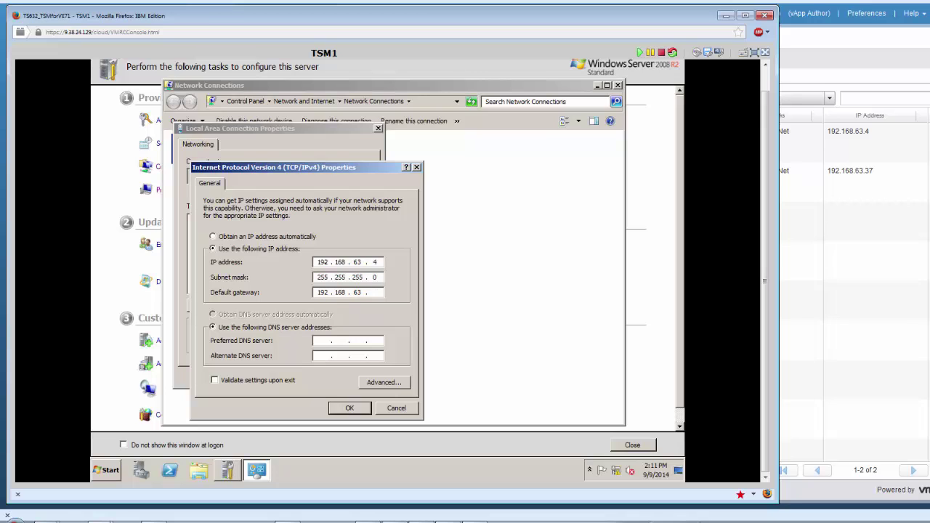
type("4")
key("Tab")
key("Tab")
type("192 . 168 . 63 . 4")
left_click(339, 403)
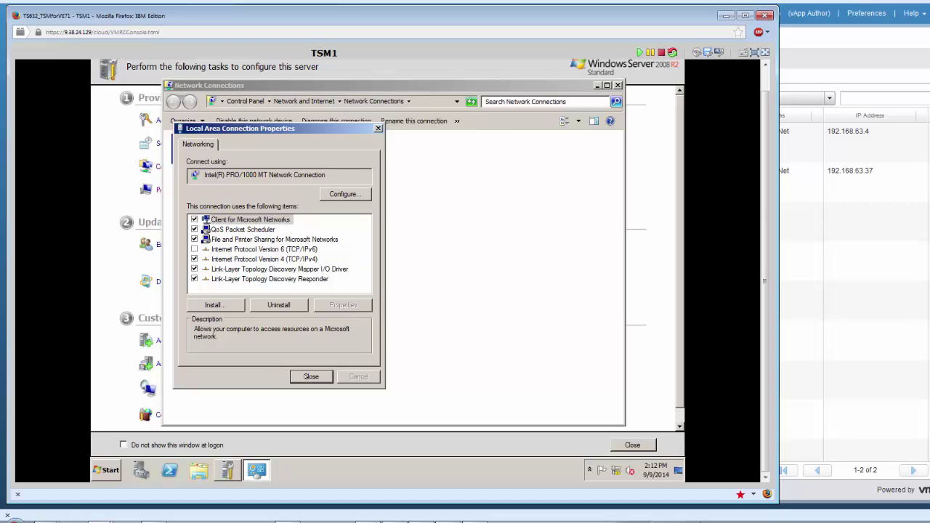
left_click(311, 376)
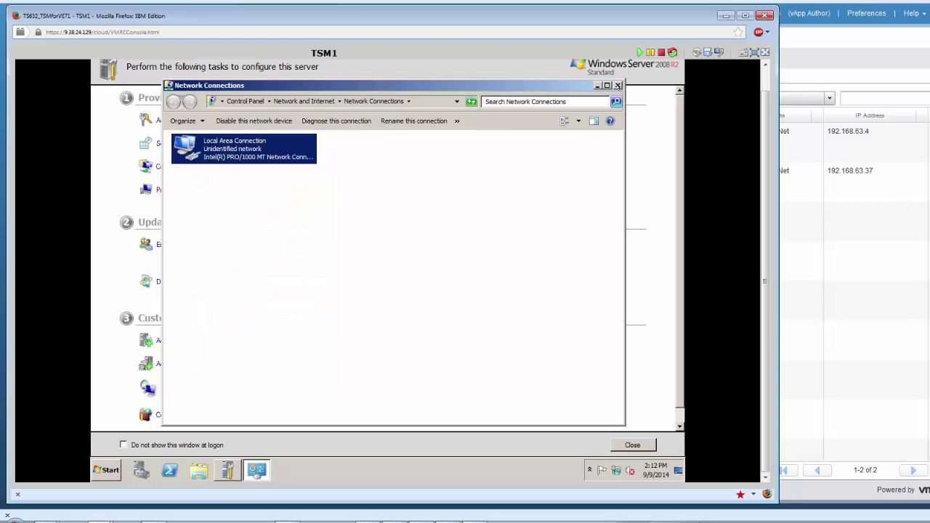
left_click(617, 85)
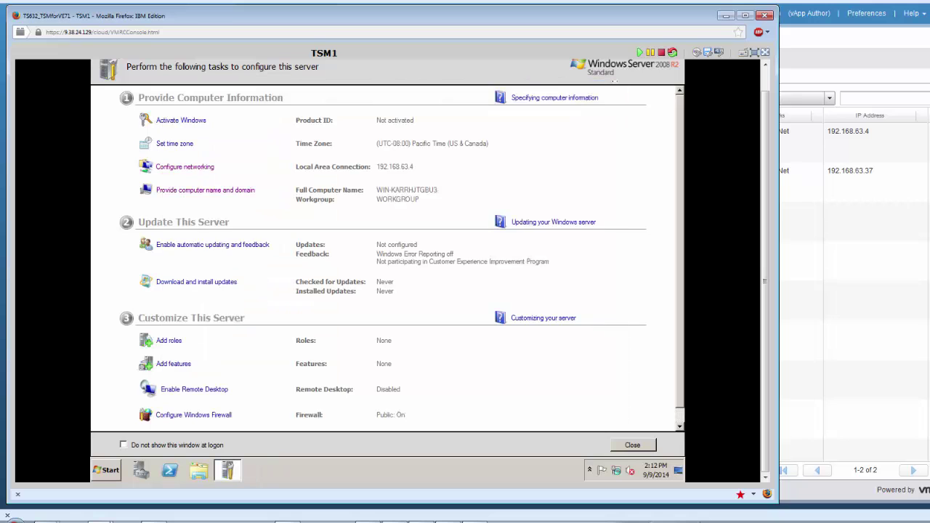
Turn Windows Firewall off for both home and public networks.
left_click(190, 415)
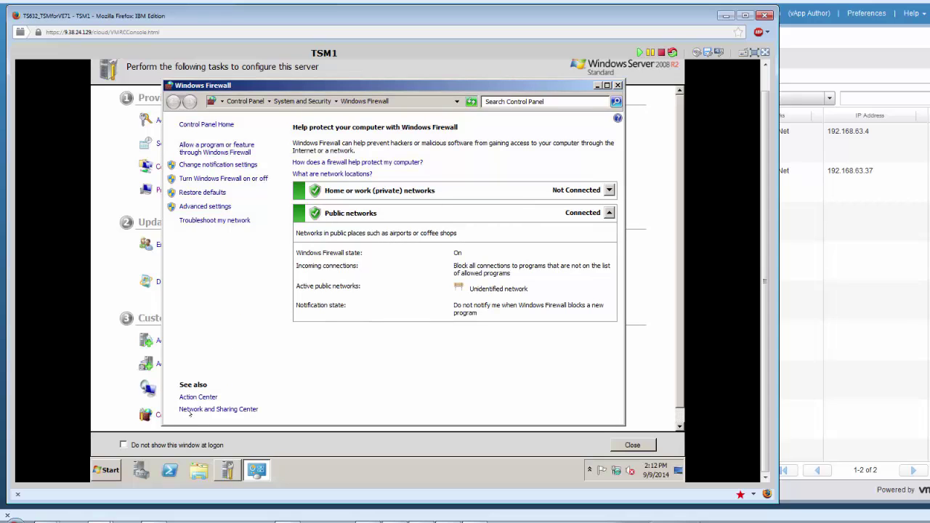
left_click(253, 178)
left_click(260, 220)
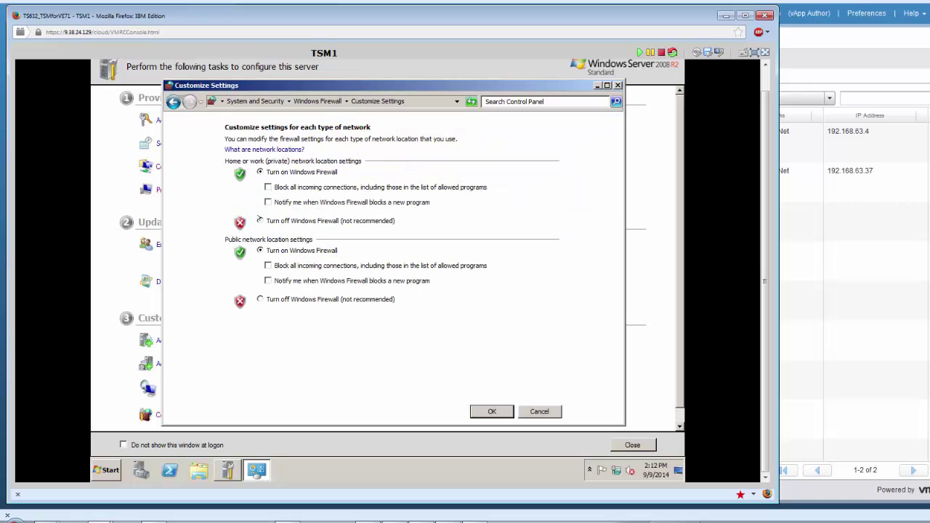
left_click(259, 299)
left_click(479, 412)
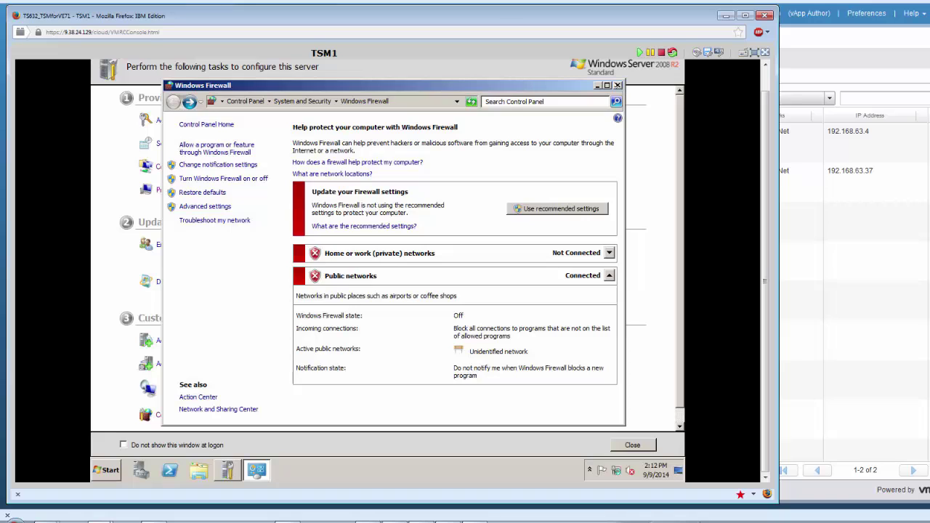
left_click(617, 85)
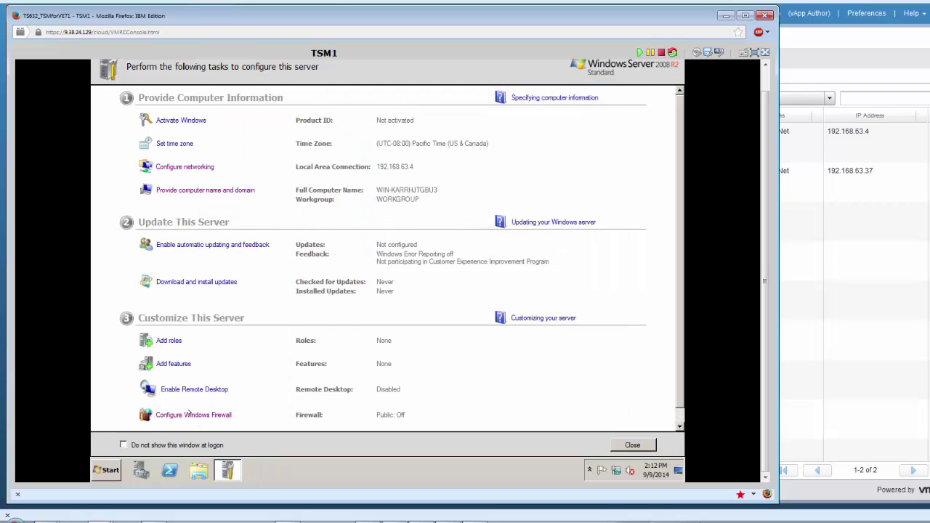
Stop Initial Configuration Tasks showing at logon, close it, and decline the restart.
left_click(123, 445)
left_click(619, 446)
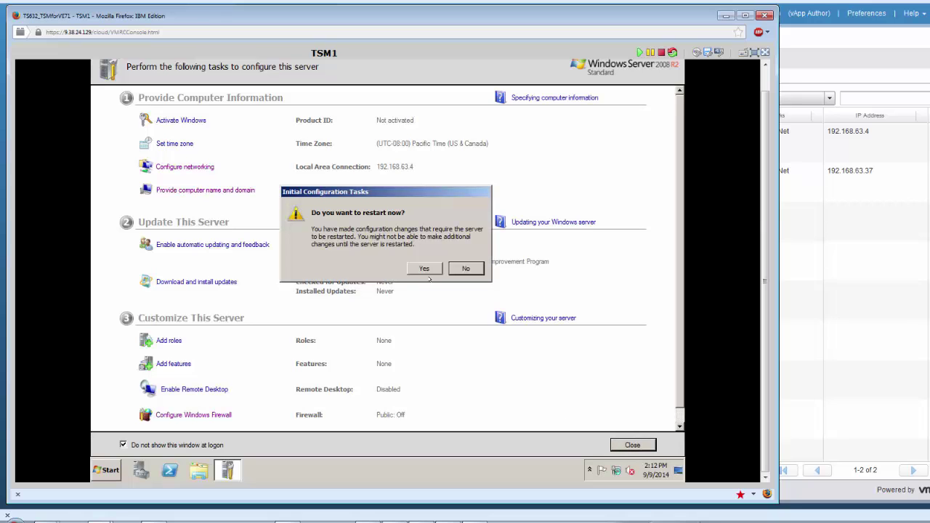
left_click(460, 267)
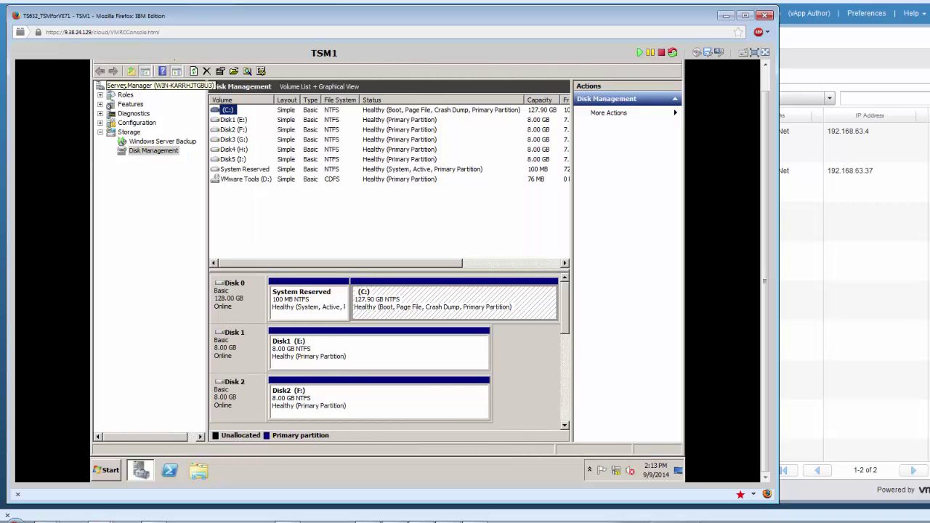
Turn off IE Enhanced Security Configuration for administrators and users.
left_click(145, 86)
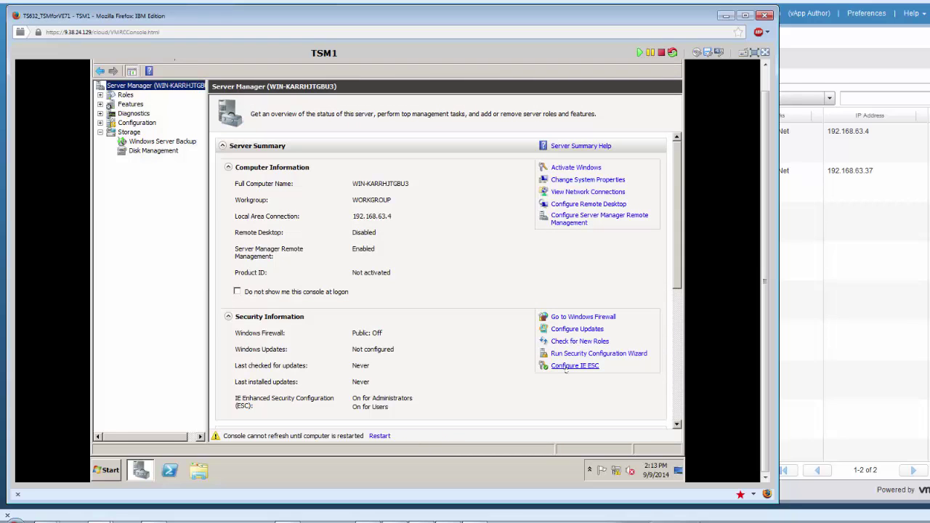
left_click(570, 365)
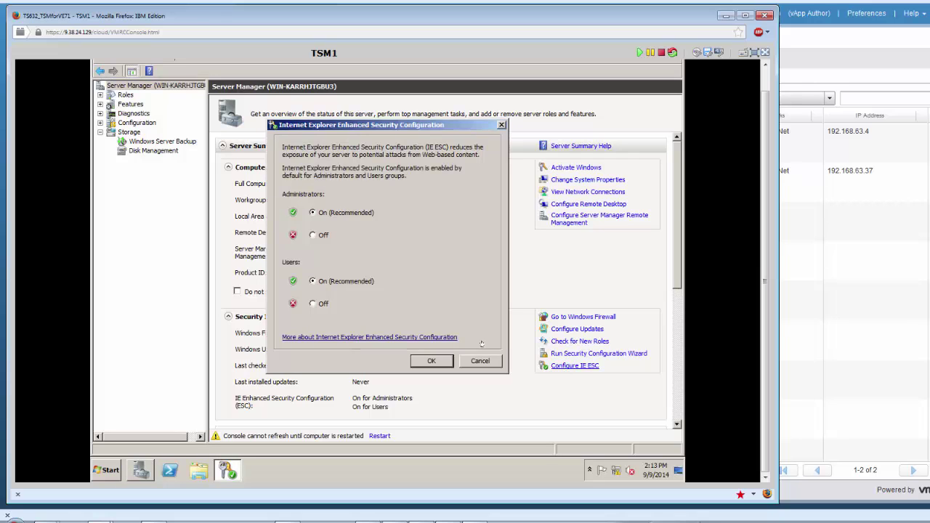
left_click(311, 304)
left_click(421, 360)
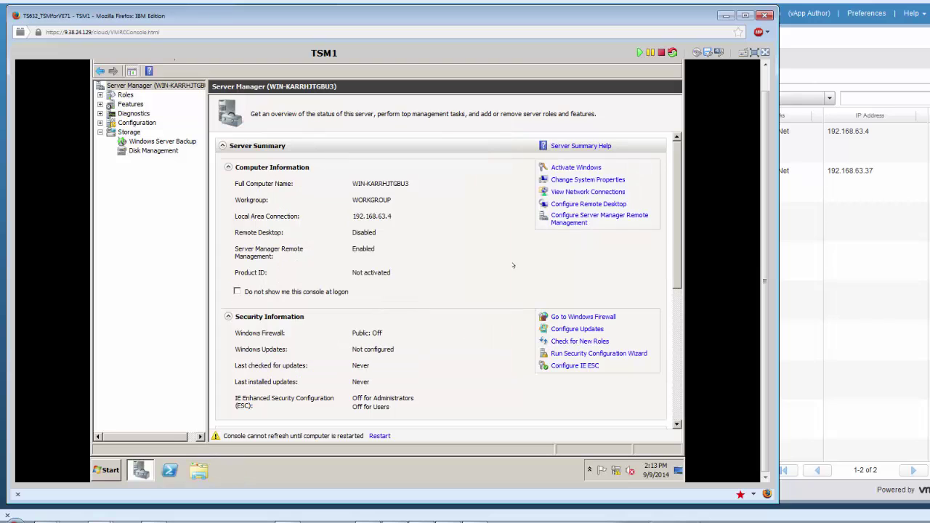
Cancel Windows activation and stop Server Manager from opening at logon.
left_click(565, 171)
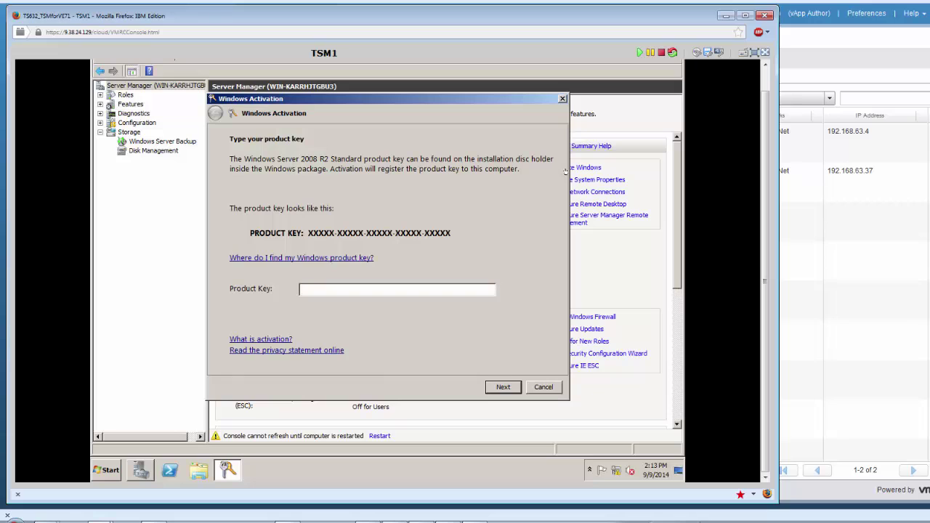
left_click(538, 388)
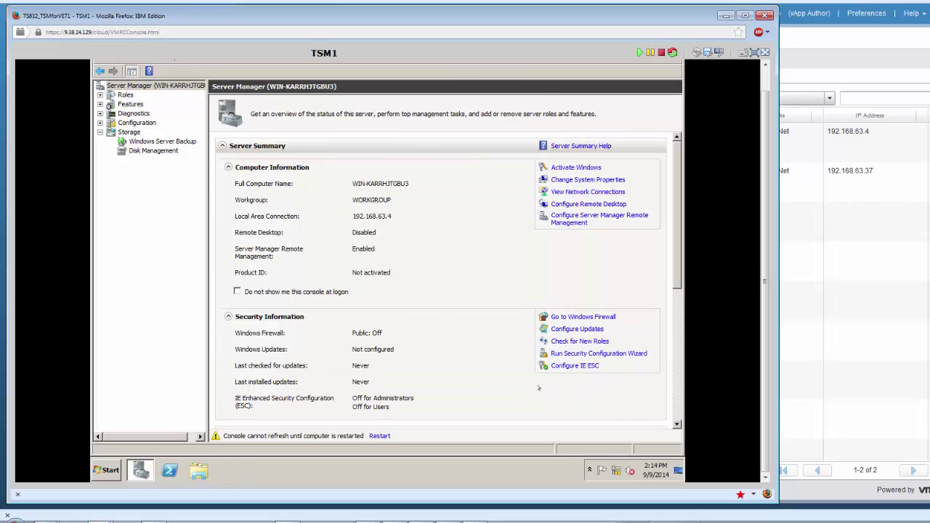
left_click(237, 291)
left_click(769, 82)
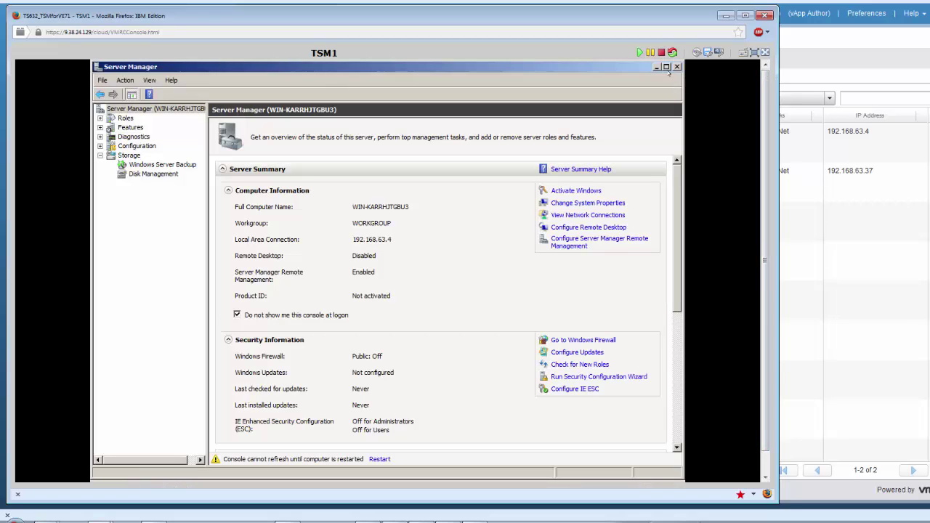
In the hosts file, add entries mapping 192.168.63.4 to tsm1, .37 to vsphere1 and .80 to center.enablement.ibm.lab.
left_click(676, 66)
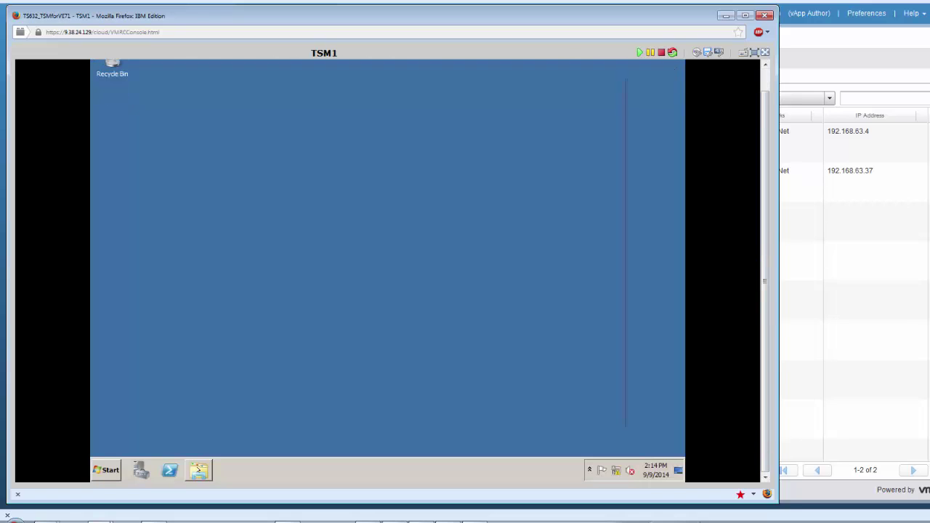
left_click(198, 470)
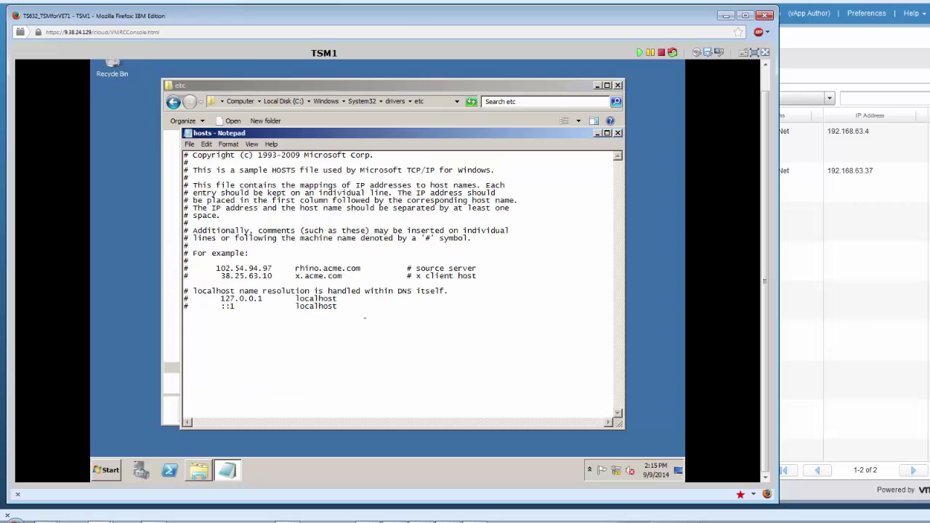
type("192.168.63.4 tsm1.enablement.ibm.lab")
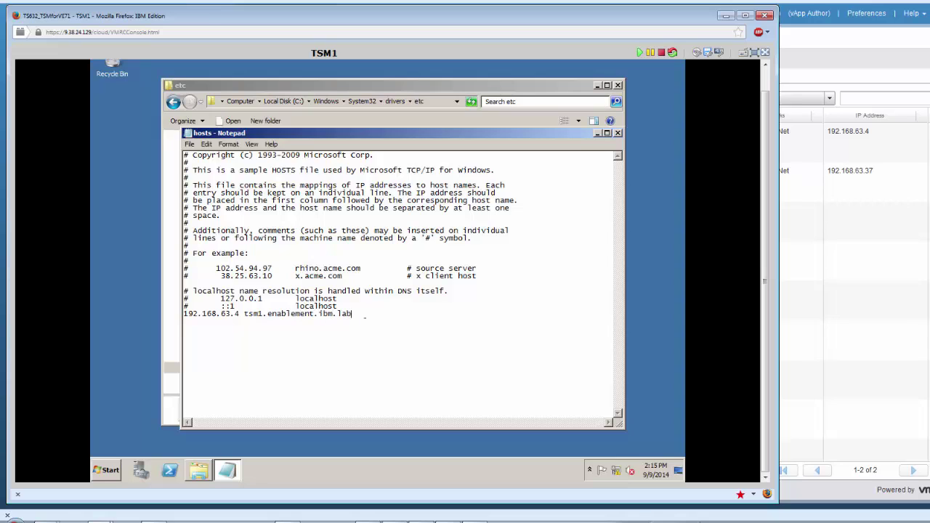
key("Return")
type("192.168.63.37 vsphere1.enablement.ibm.lab")
key("Return")
type("192.168.63.80 center.enablement.ibm.lab")
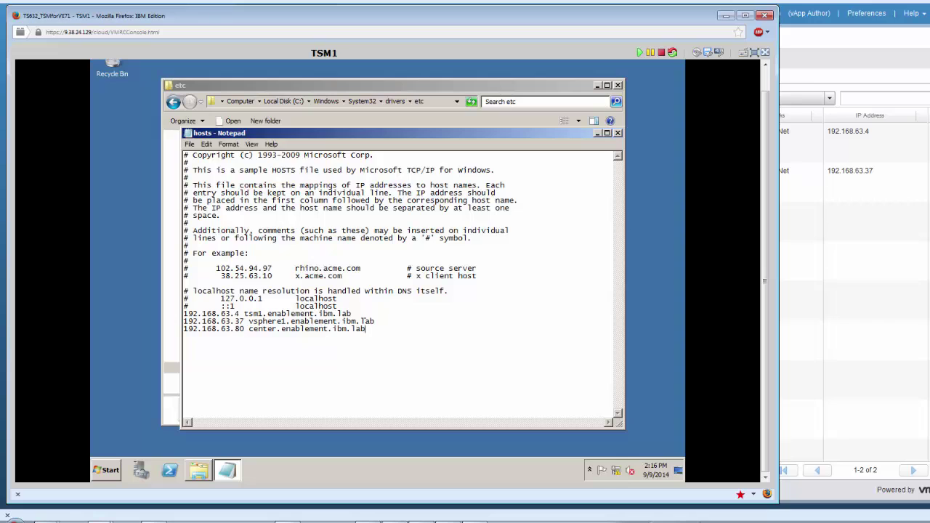
Save the hosts file, exit Notepad and close the etc folder window.
left_click(189, 144)
left_click(200, 172)
left_click(189, 144)
left_click(202, 221)
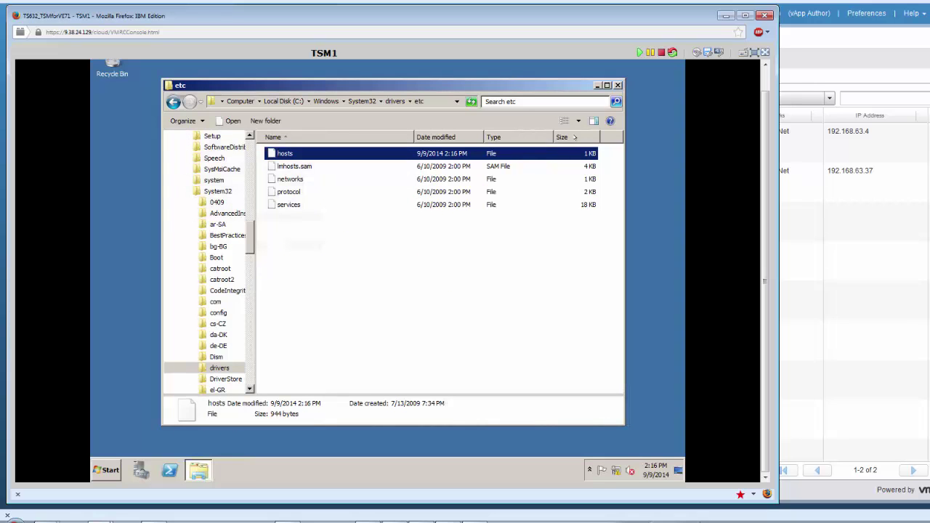
left_click(618, 86)
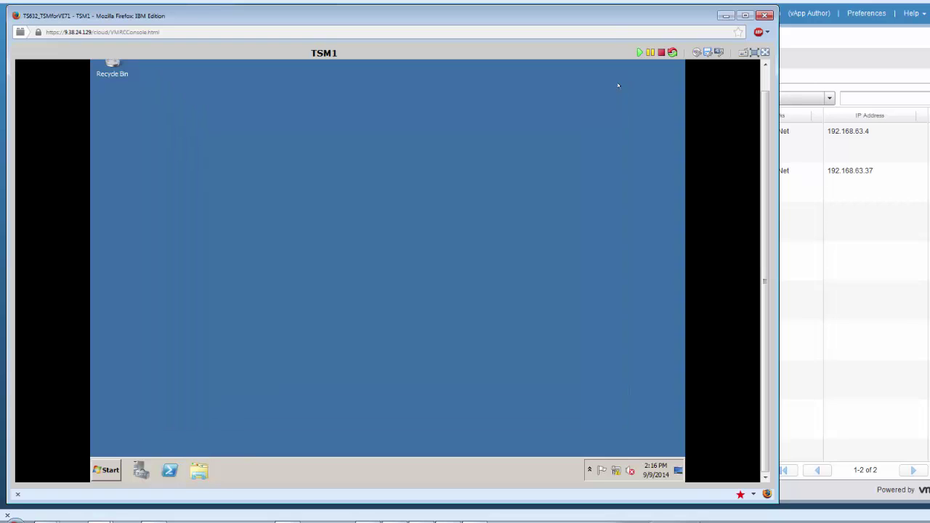
Restart the server, entering 'something' as the Shutdown Event Tracker comment.
left_click(106, 469)
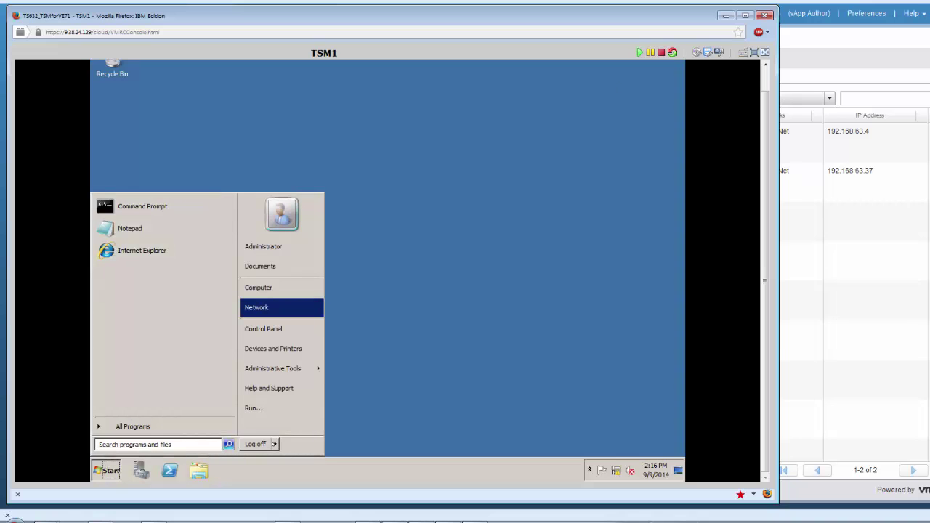
left_click(275, 444)
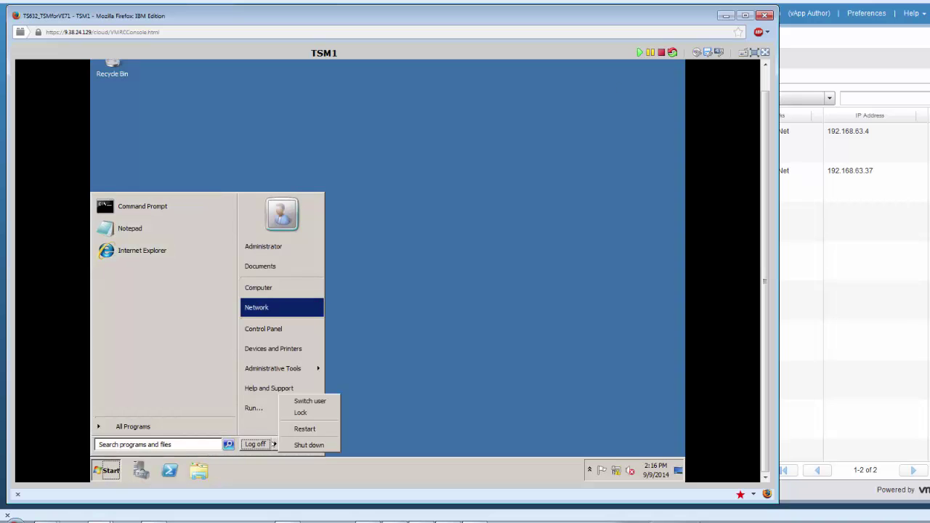
left_click(305, 428)
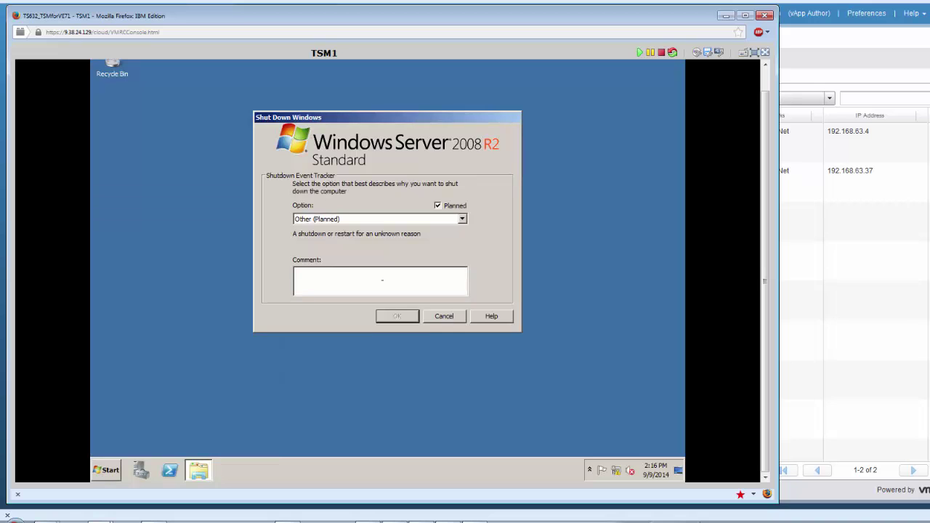
type("something")
left_click(411, 317)
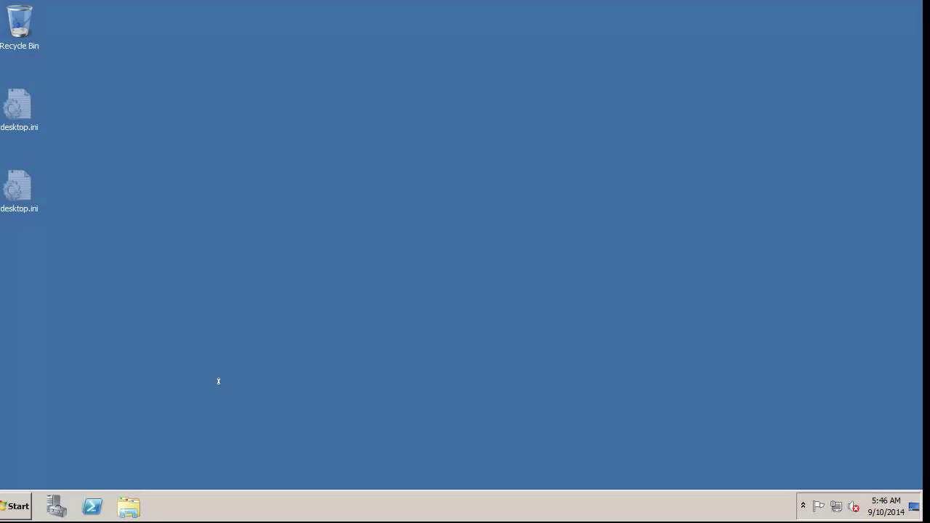
In Local Security Policy, set 'Run all administrators in Admin Approval Mode' to Disabled.
left_click(16, 507)
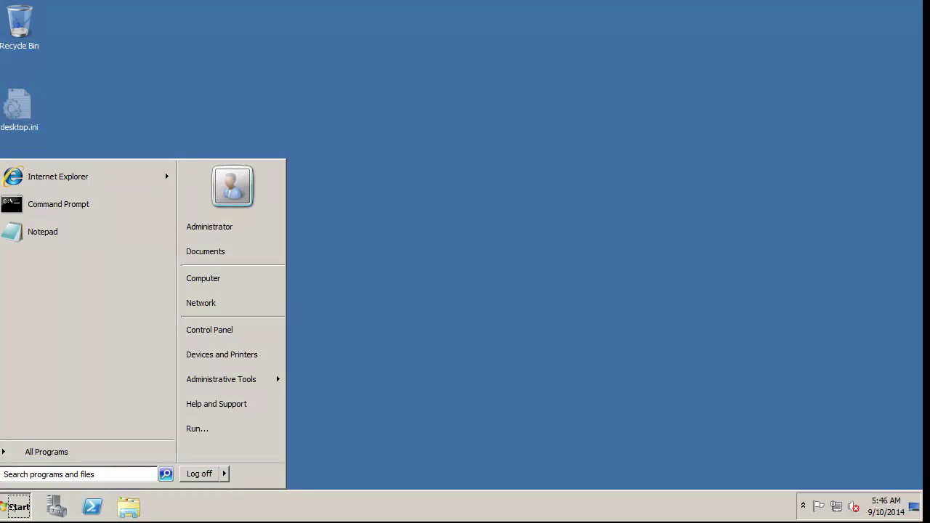
mouse_move(207, 380)
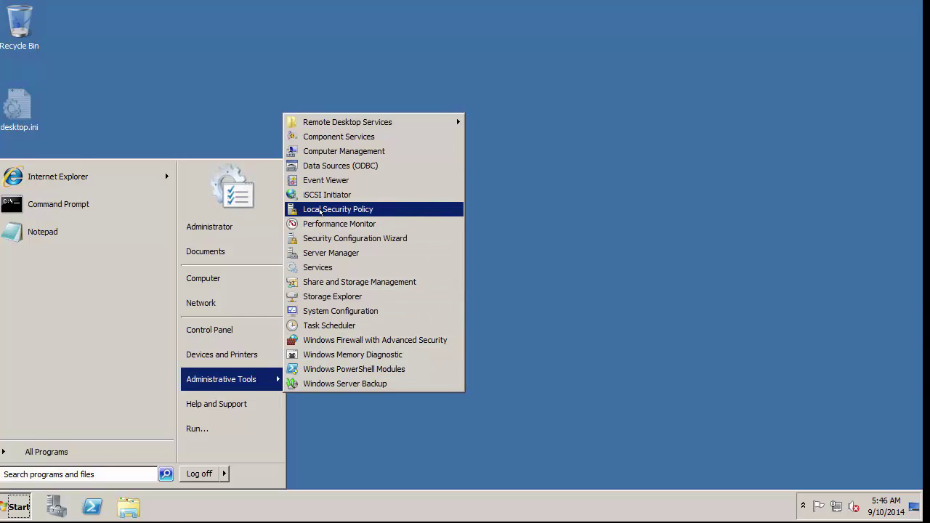
left_click(320, 210)
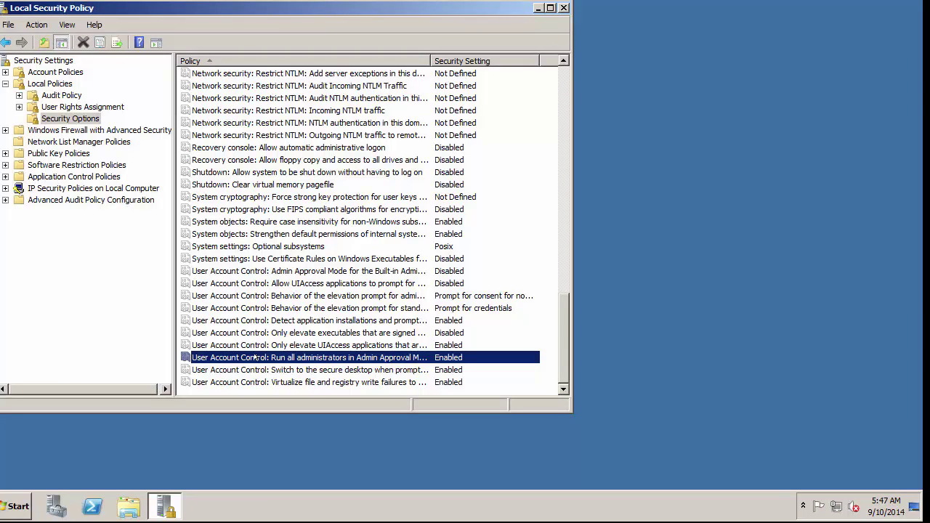
double_click(255, 357)
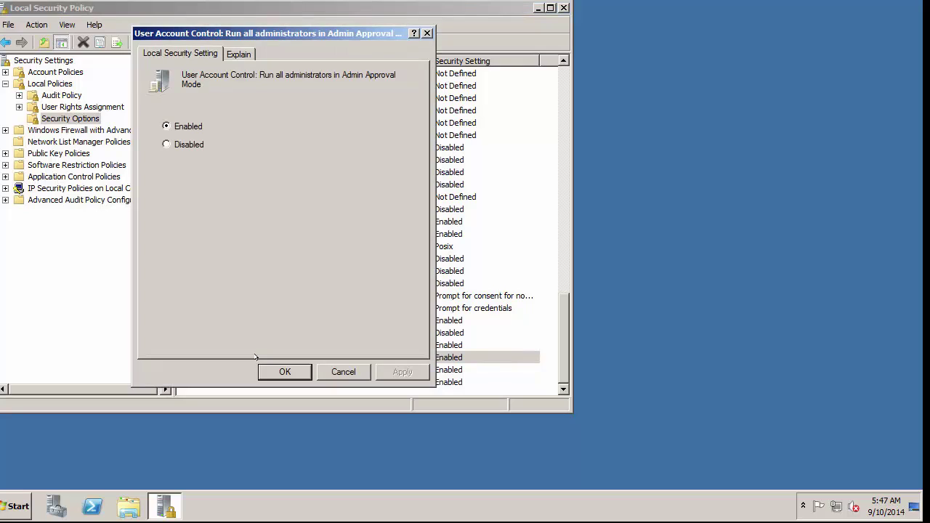
left_click(166, 144)
left_click(285, 371)
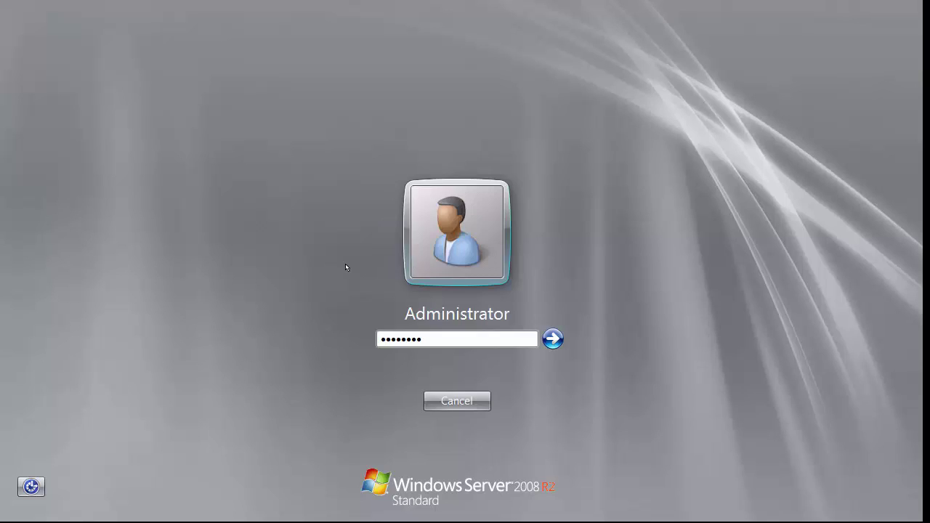
Log back in and run install.bat from C:\Classroom_Setup to launch the installer.
key("Return")
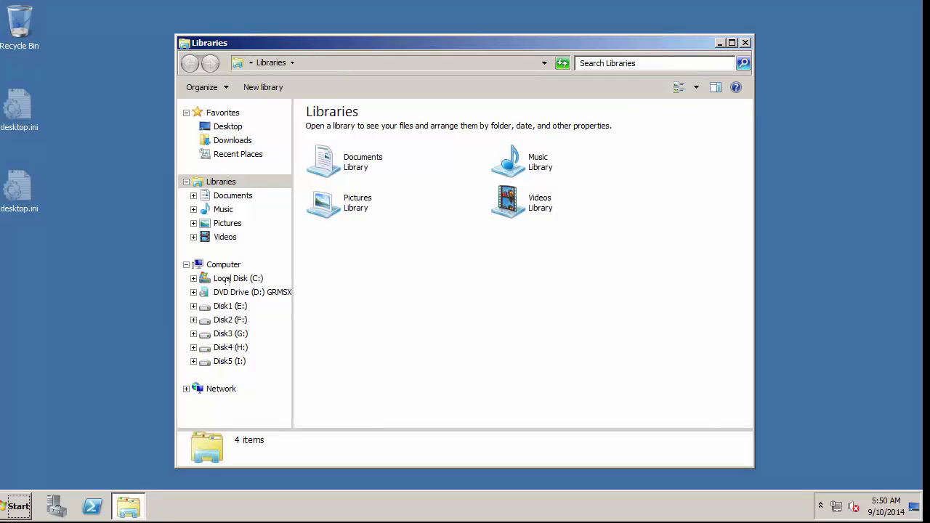
left_click(227, 279)
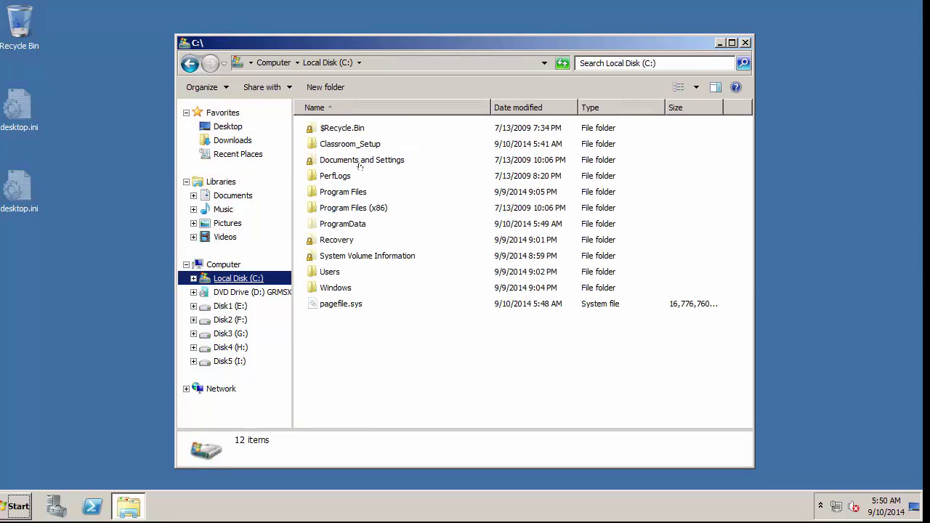
double_click(312, 143)
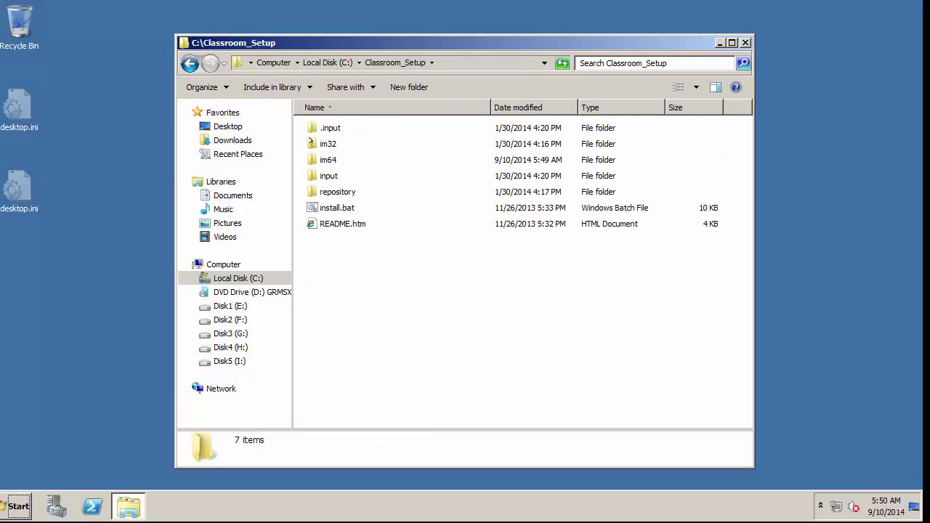
double_click(332, 208)
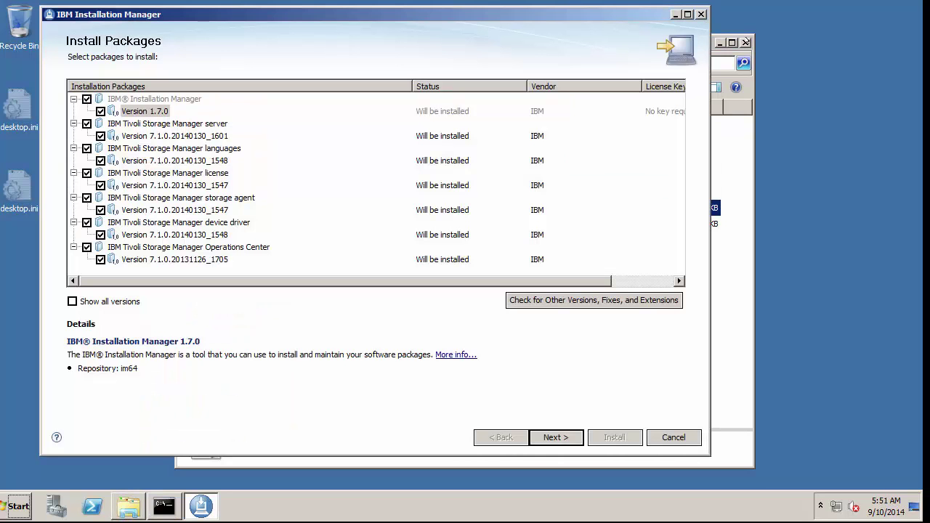
left_click(745, 42)
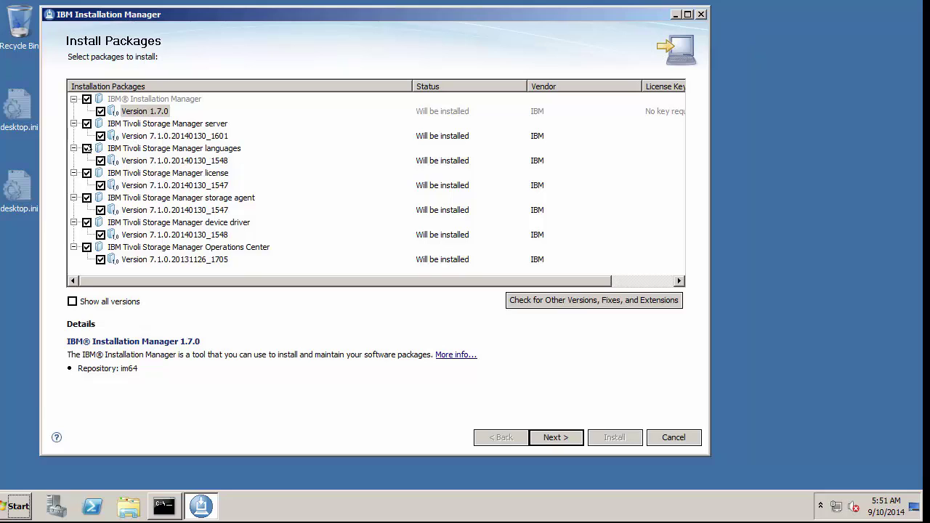
Exclude the languages, storage agent, device driver and Operations Center packages from the install.
left_click(87, 149)
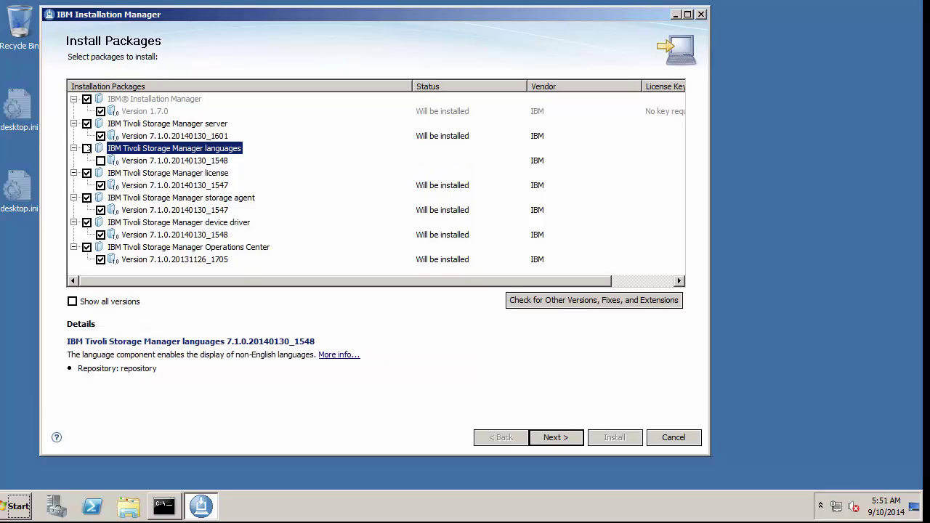
left_click(86, 197)
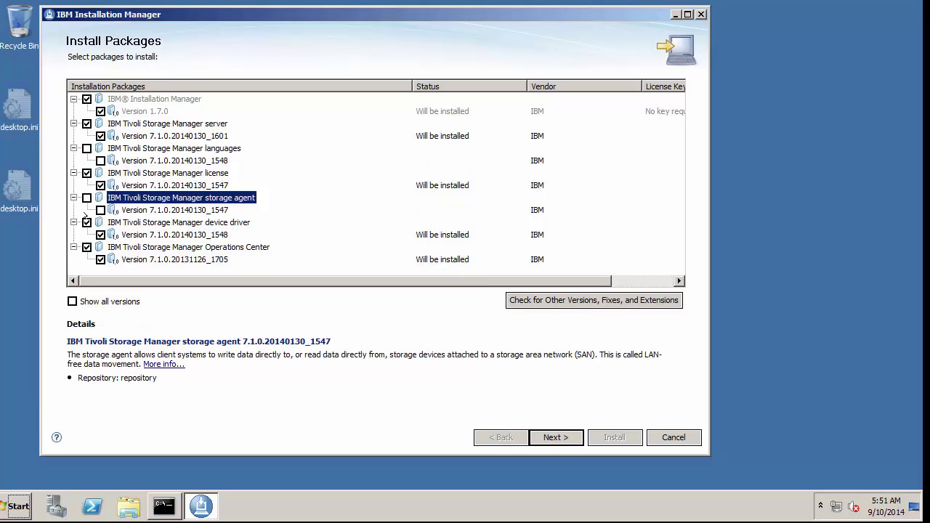
left_click(87, 222)
left_click(87, 247)
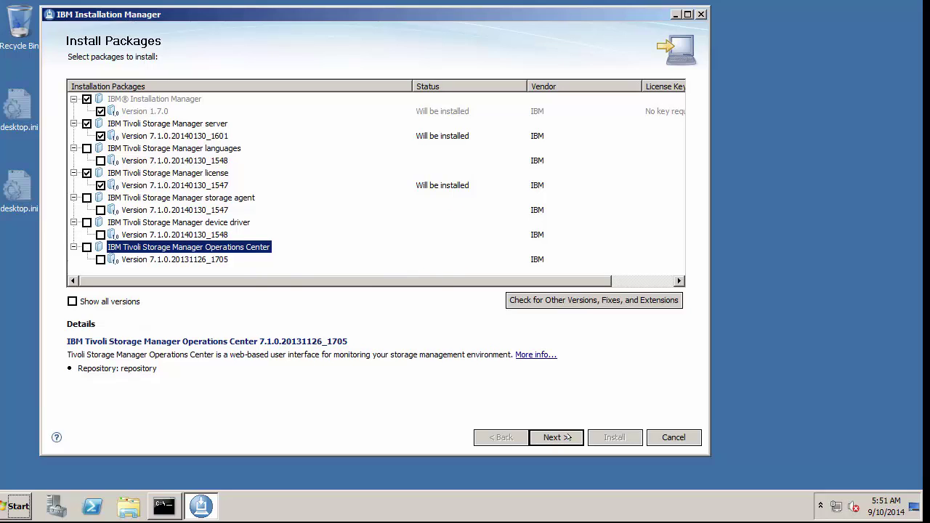
left_click(569, 437)
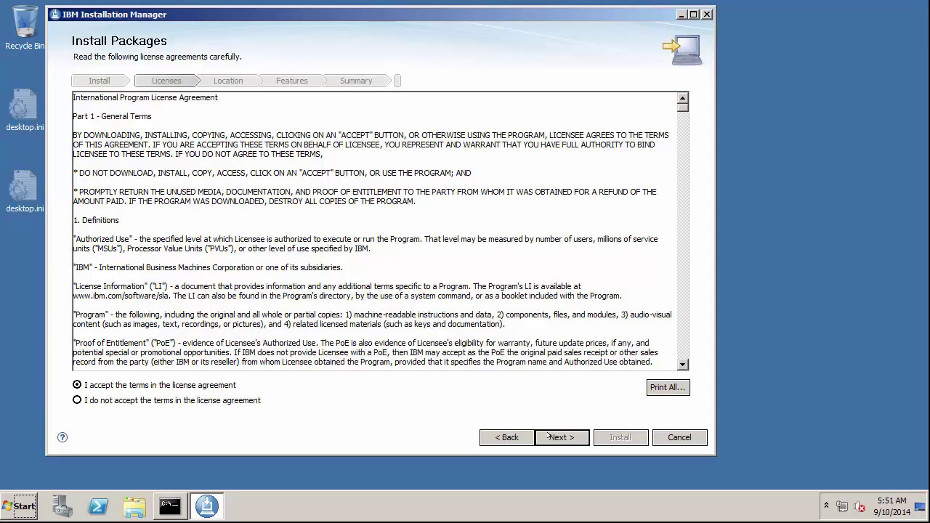
Step through location, package group and feature pages, accept the licenses, and start installing.
left_click(550, 435)
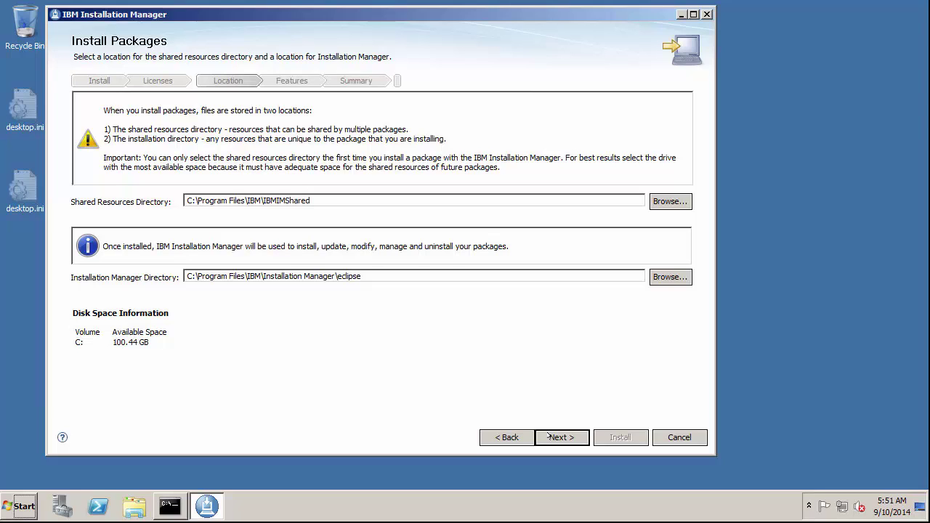
left_click(549, 437)
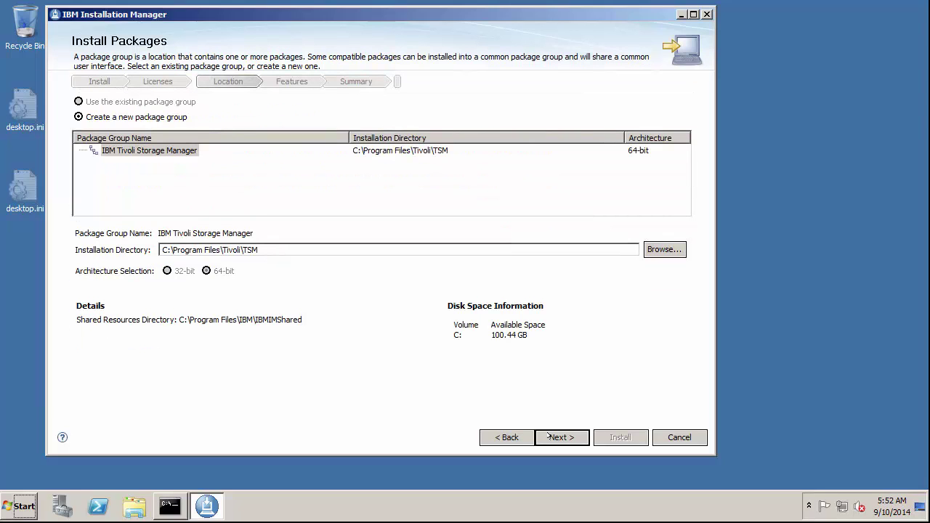
left_click(549, 437)
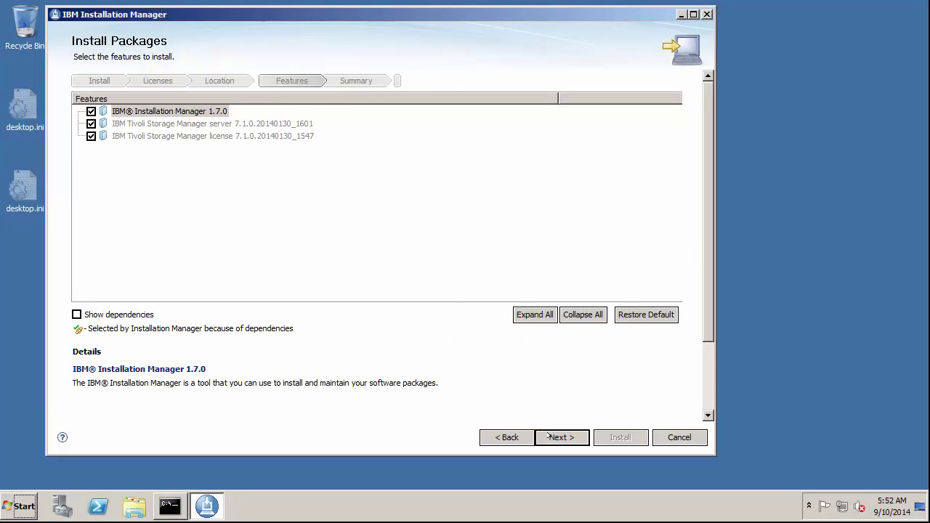
left_click(549, 436)
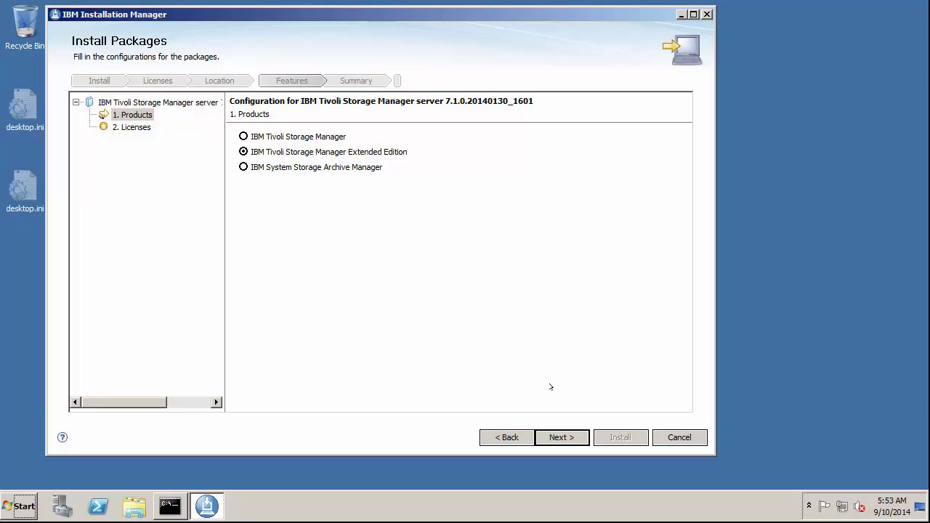
left_click(551, 436)
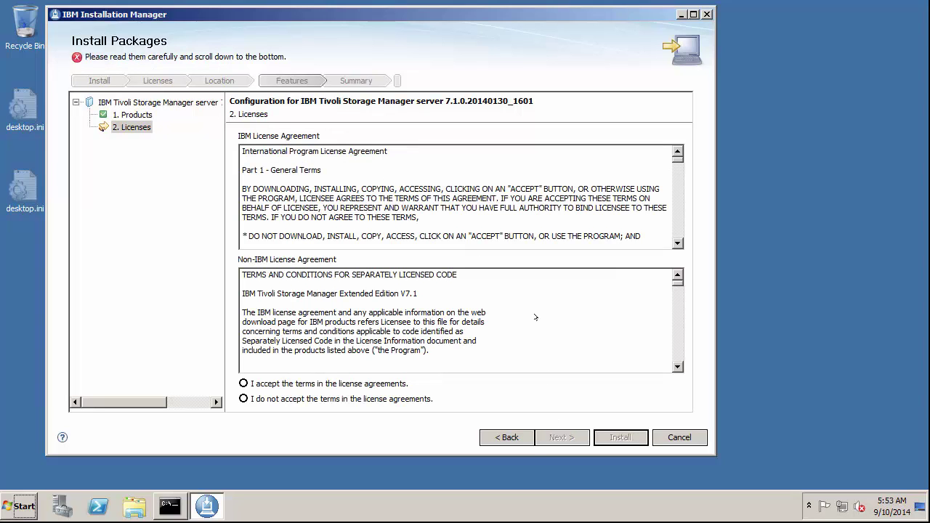
left_click(341, 384)
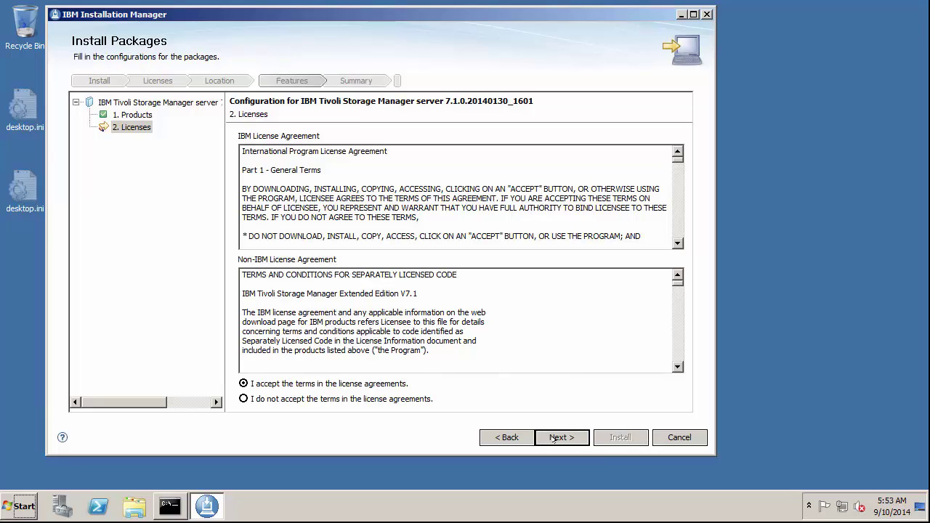
left_click(553, 438)
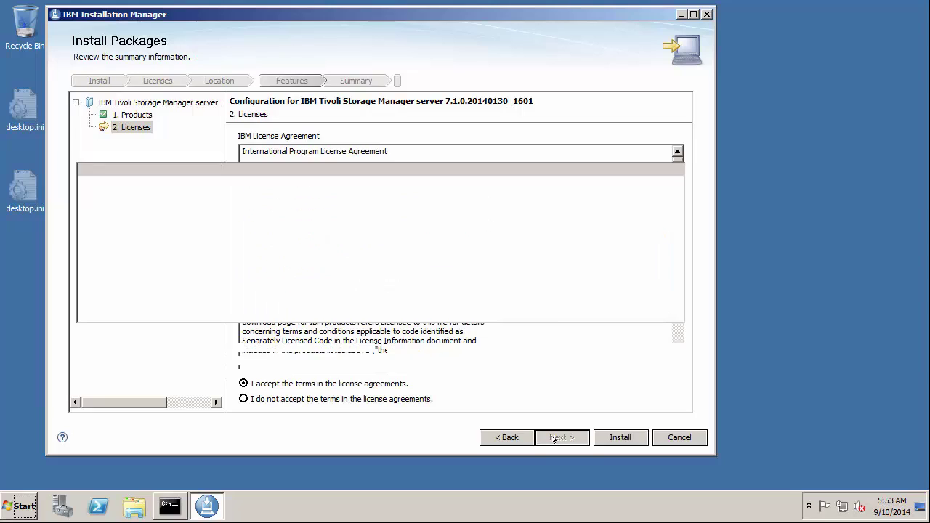
left_click(618, 437)
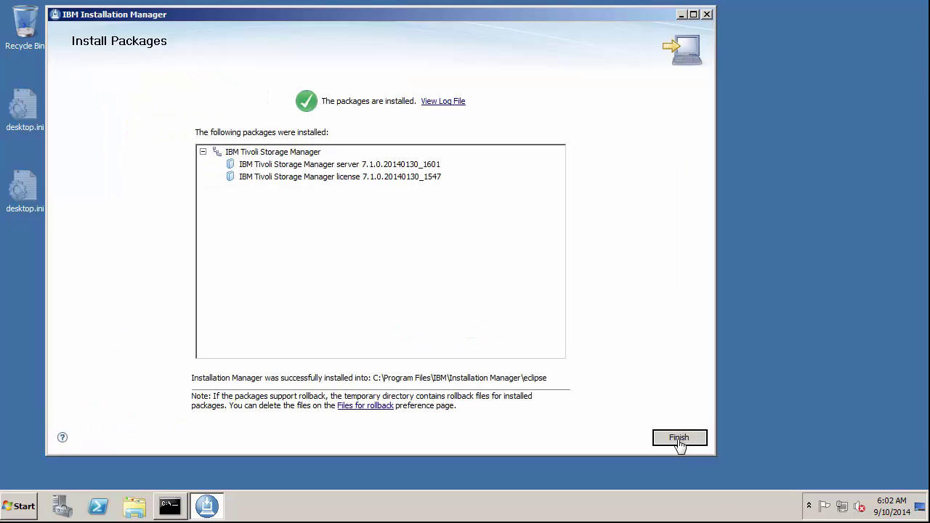
Close the completed IBM Installation Manager with Finish.
left_click(678, 438)
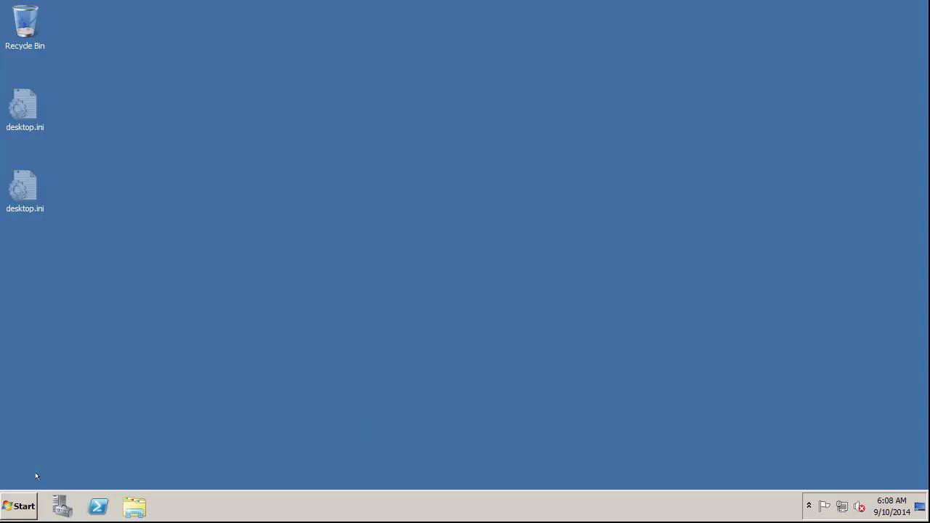
From an administrator command prompt, create local user db2user1 with net user db2user1 * /add.
left_click(22, 505)
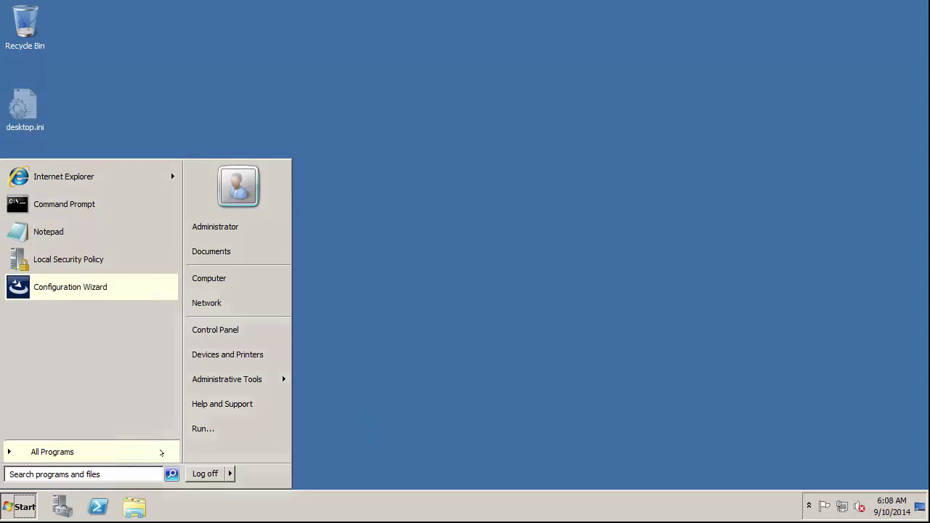
left_click(200, 429)
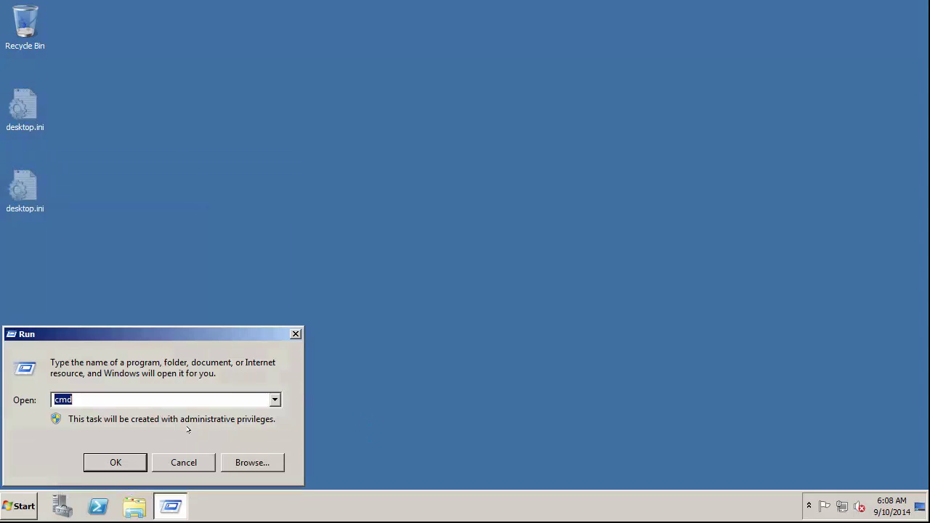
left_click(128, 463)
type("net user db2user")
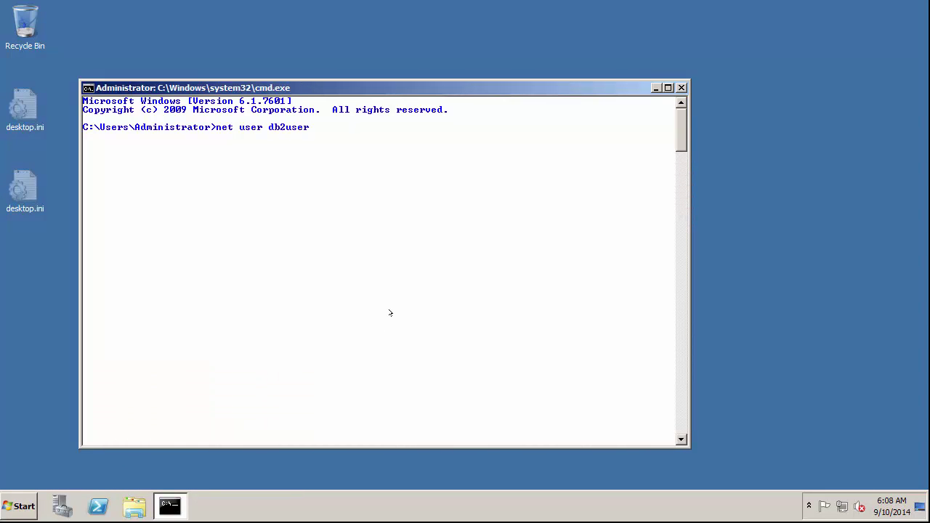
type("1 * /add")
key("Return")
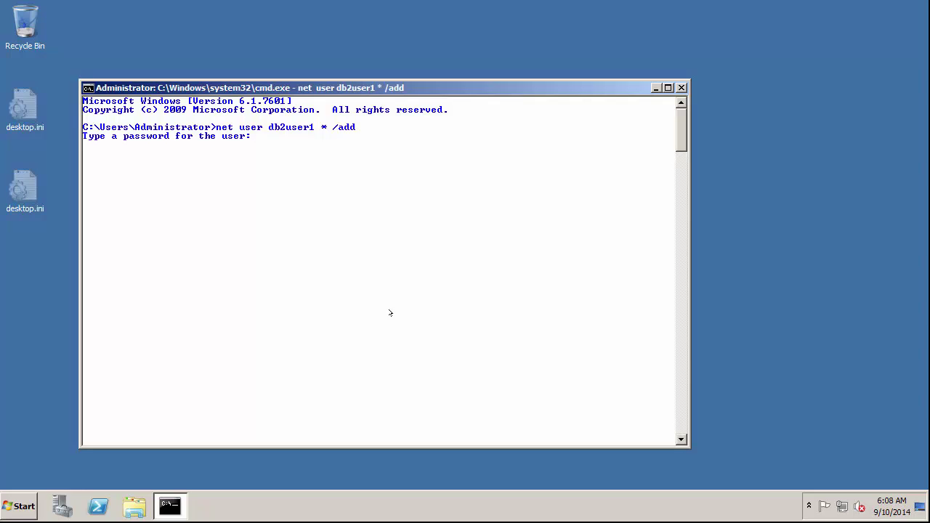
key("Return")
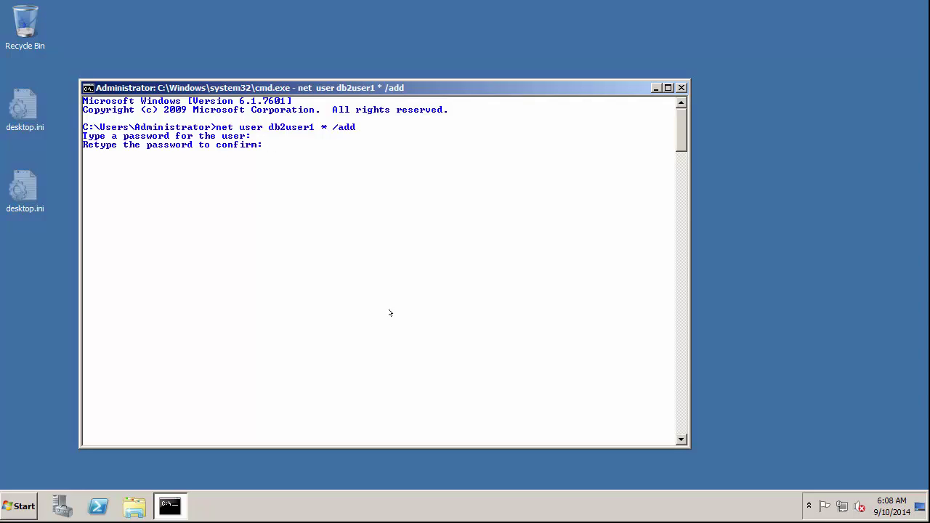
key("Return")
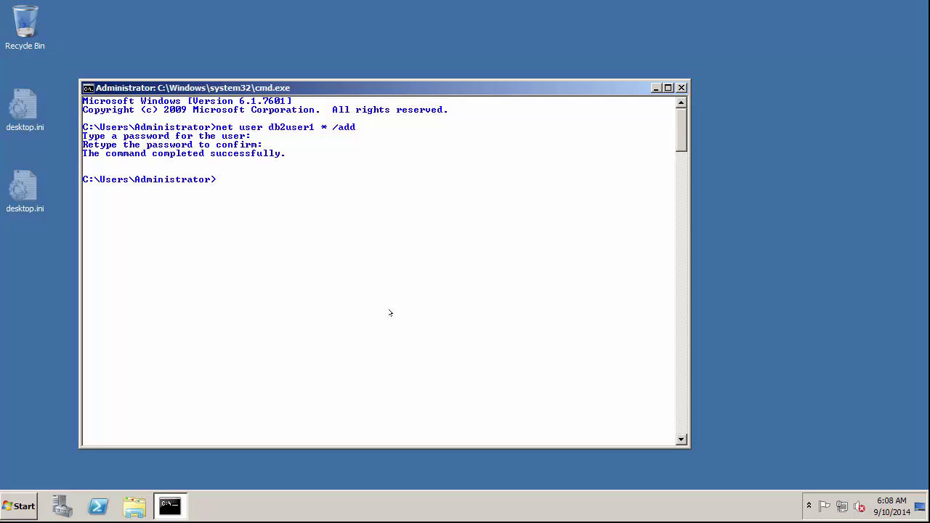
Add db2user1 to the administrators, db2admns and db2users local groups, then close the prompt.
type("net localgroup administrators db2user1")
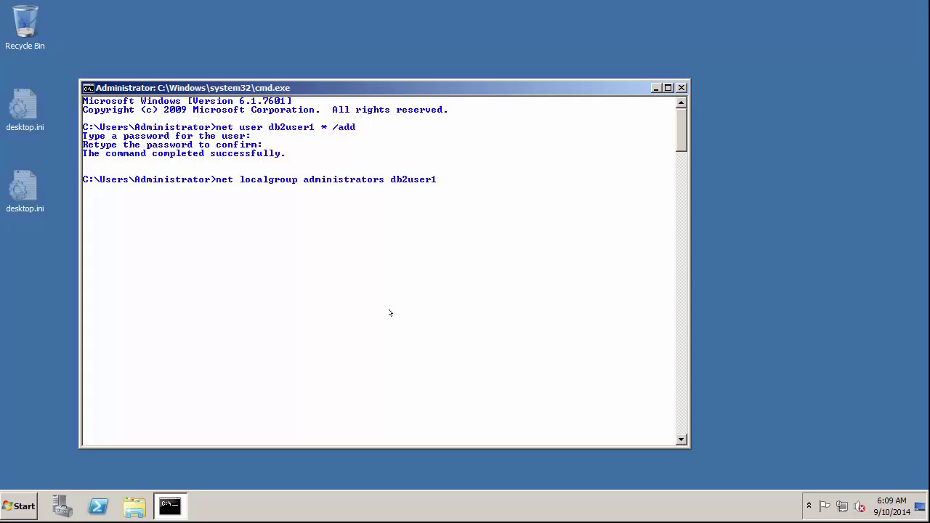
type(" /add")
key("Return")
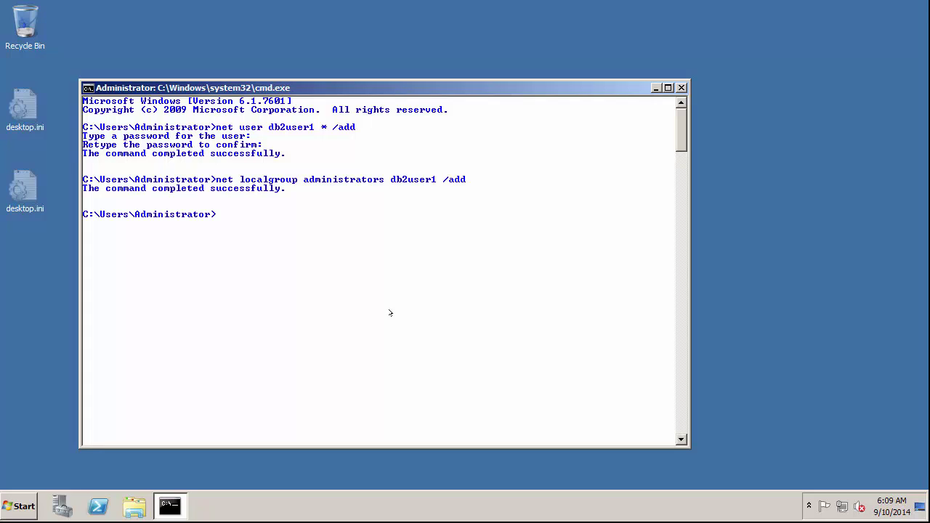
type("net localgroup db2admns db2uswer")
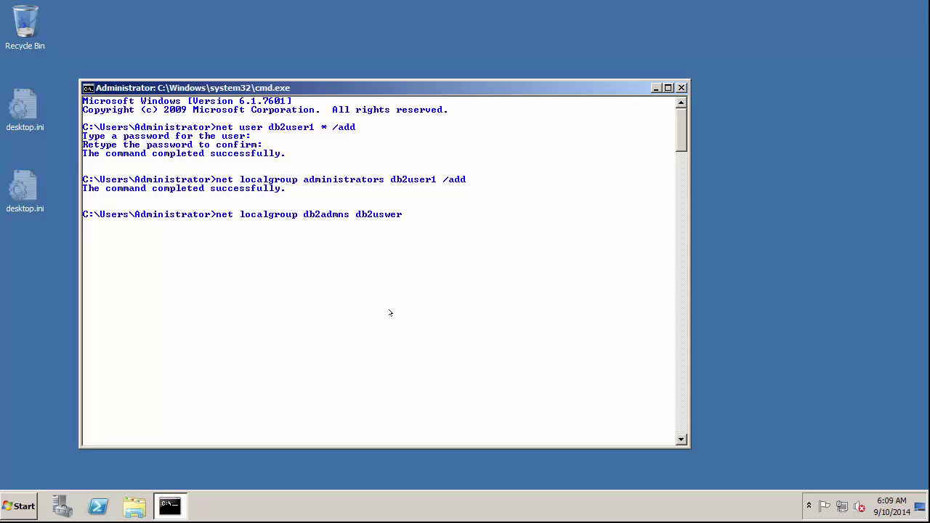
key("BackSpace")
key("BackSpace")
type("er1 /add")
key("Return")
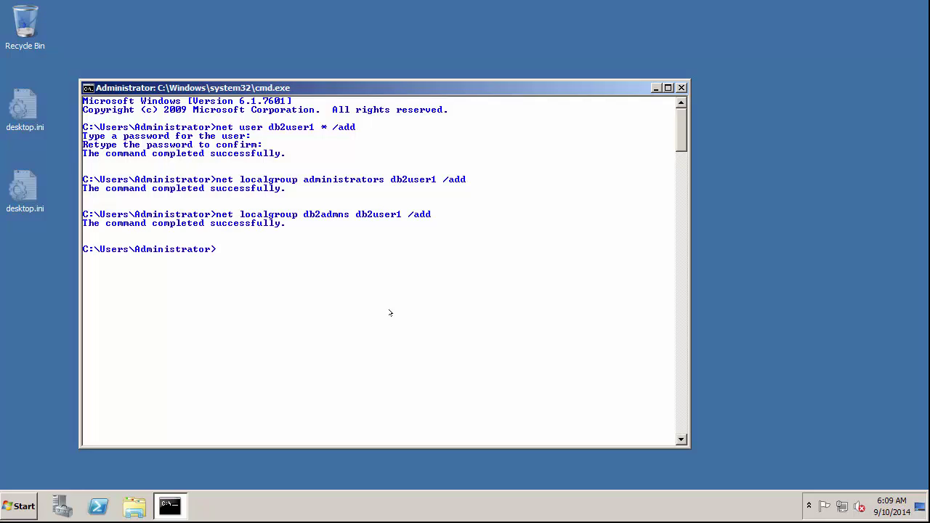
type("net localgroup db2users db2user1 /add")
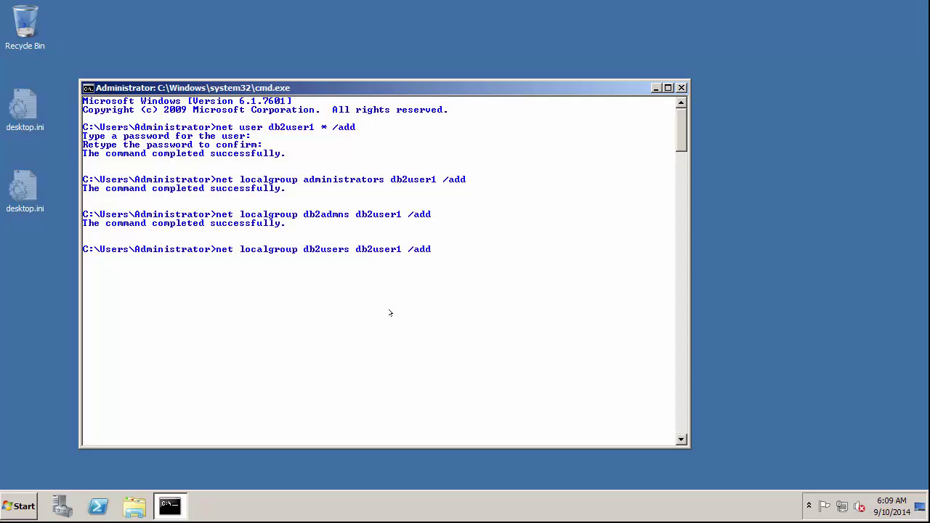
key("Return")
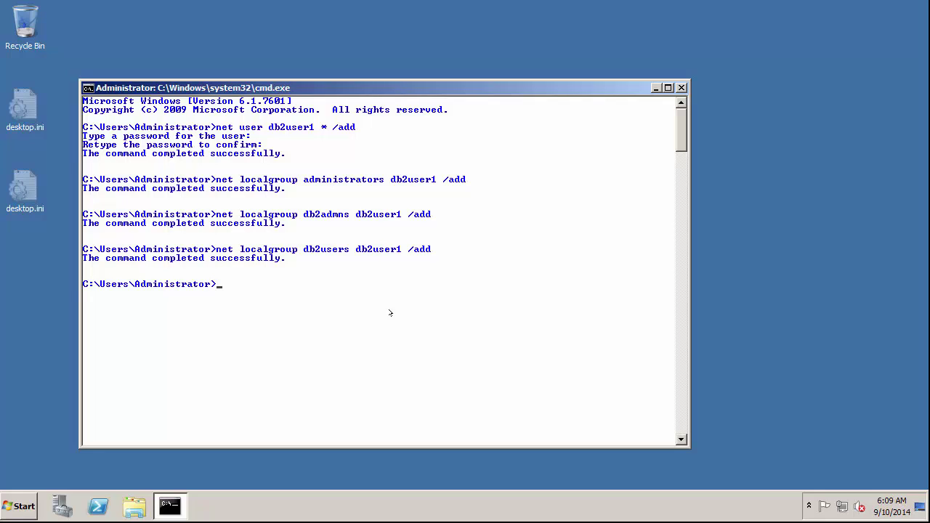
left_click(679, 87)
key("super")
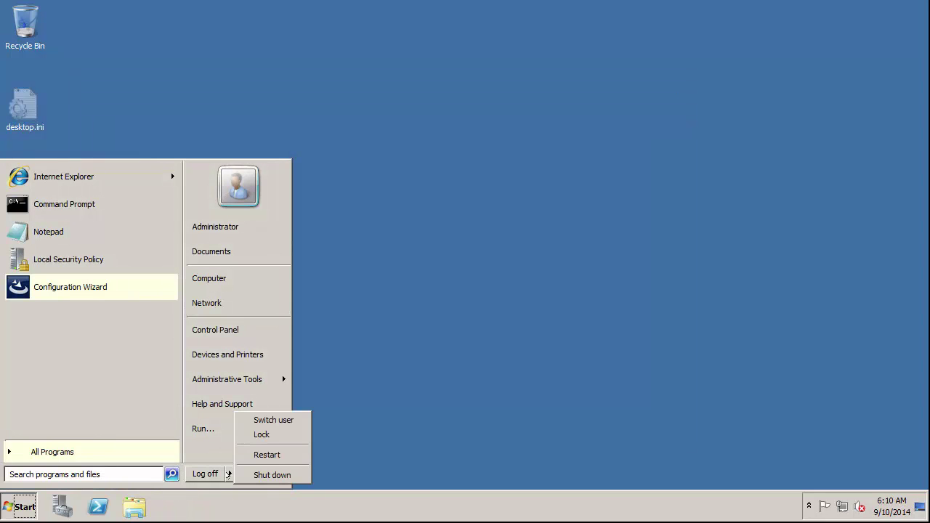
Log off the administrator and sign in as db2user1 with its password.
left_click(206, 473)
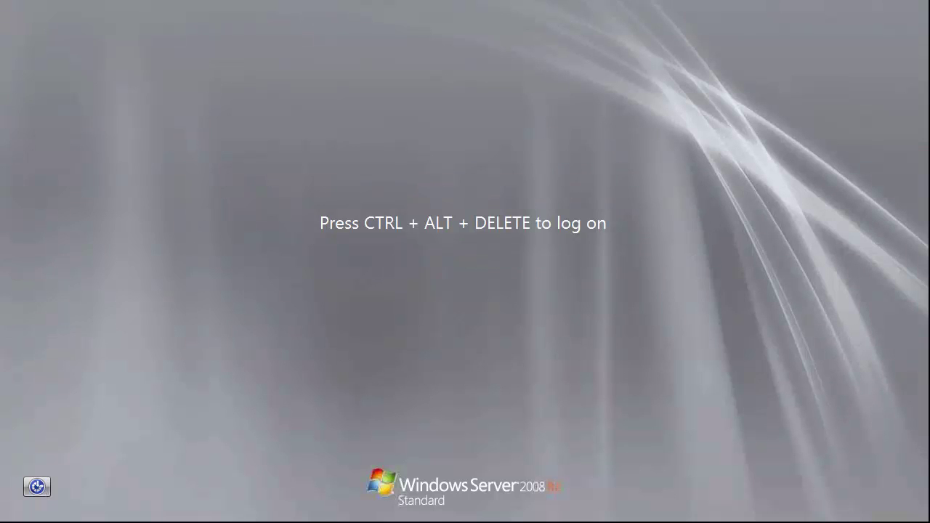
key("ctrl+alt+Delete")
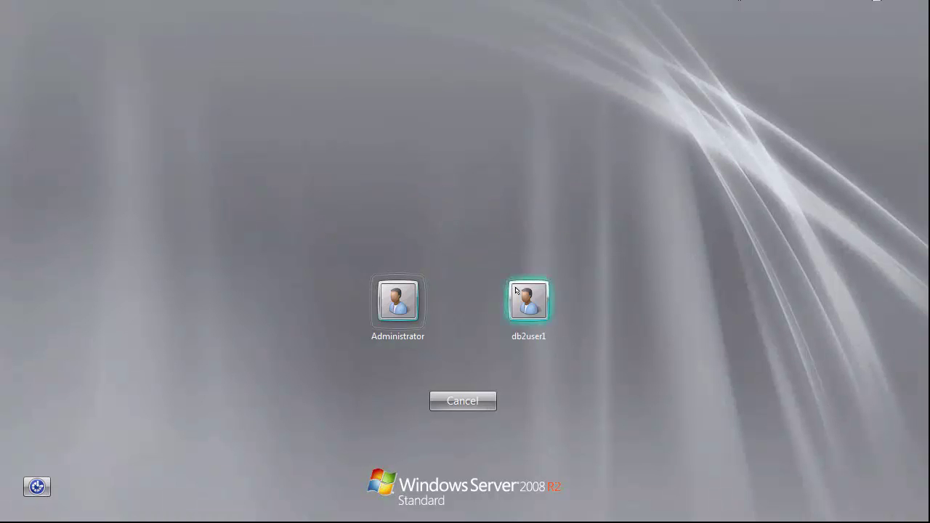
left_click(517, 291)
type("********")
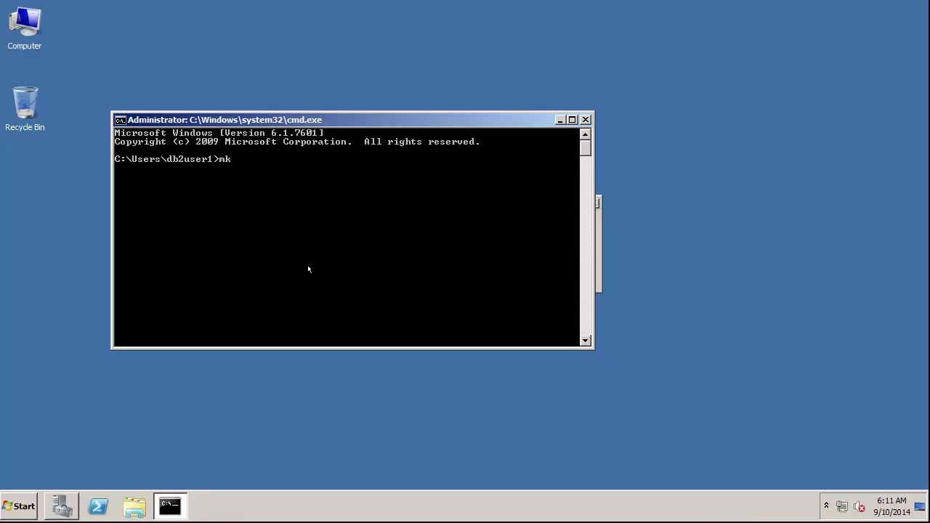
Create e:\tsmdb\server1\active_log, f:\tsmdb\server1\archive_log and i:\tsmdb\server1\dbdir.
type("dir ")
type("e:\tsmdb\\server1\\ac")
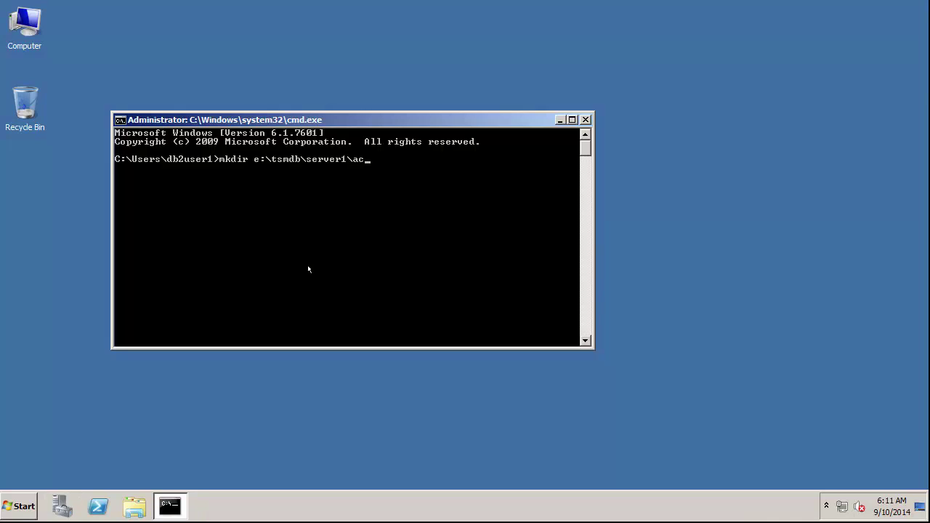
type("tive_log")
key("Return")
type("mk")
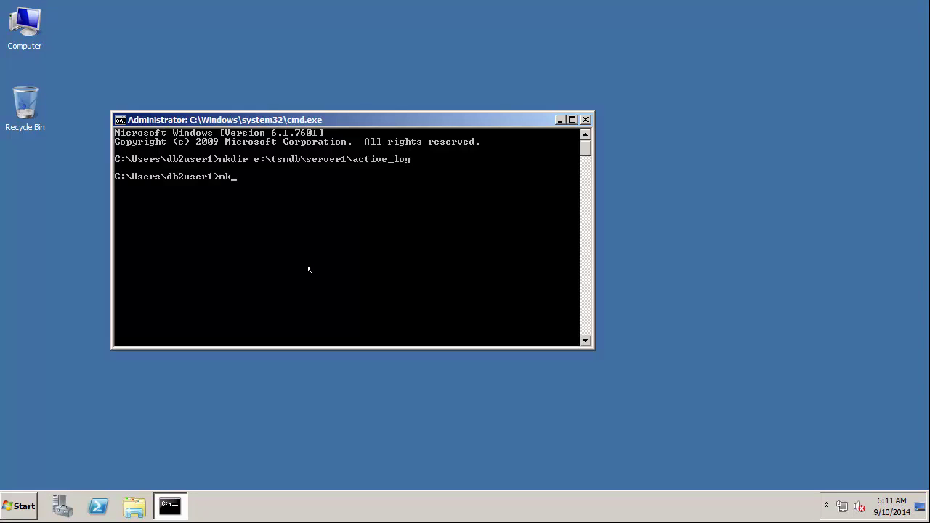
type("dir f:\\tsmdb\\server1\\archive_log")
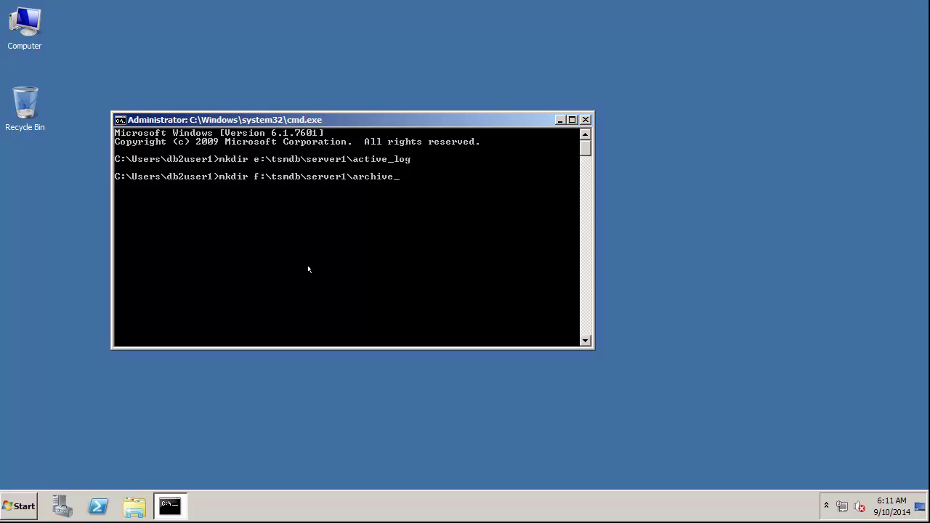
key("Return")
type("mkdir i:\\tsmdb\\serv")
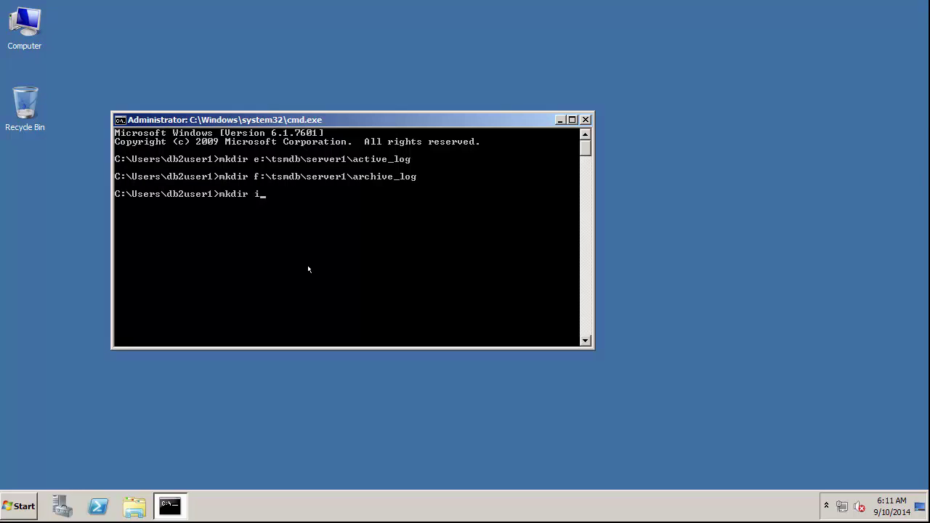
type("er1\\dbdir")
key("Return")
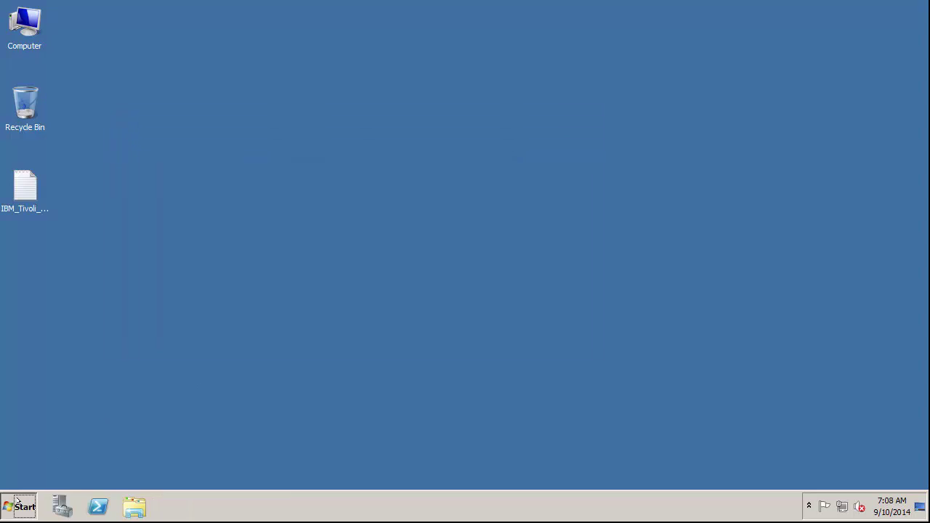
Launch the Tivoli Storage Manager Configuration Wizard and move past its introduction.
left_click(18, 501)
left_click(40, 452)
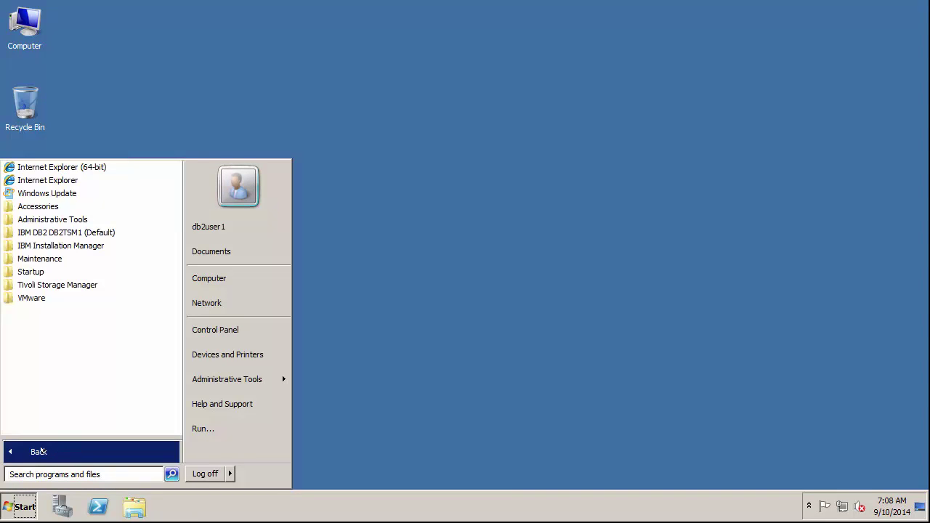
left_click(30, 284)
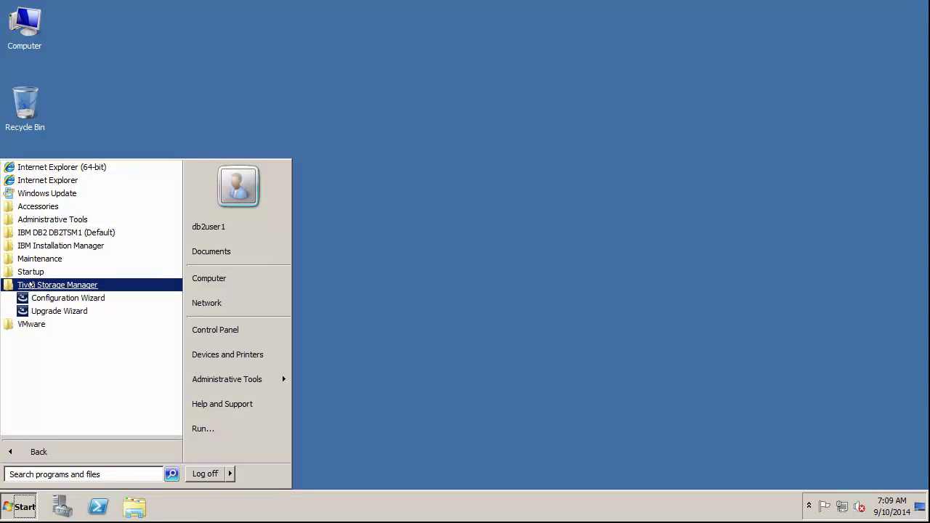
left_click(49, 297)
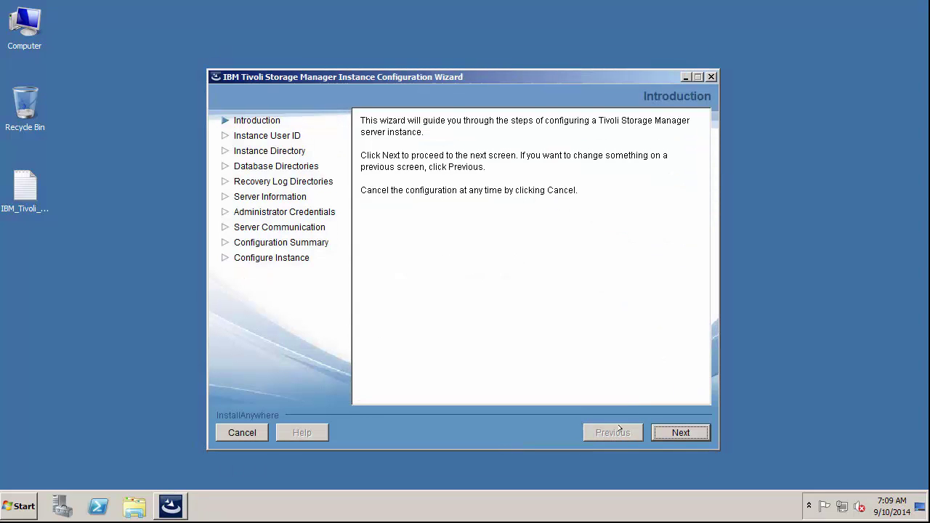
left_click(682, 434)
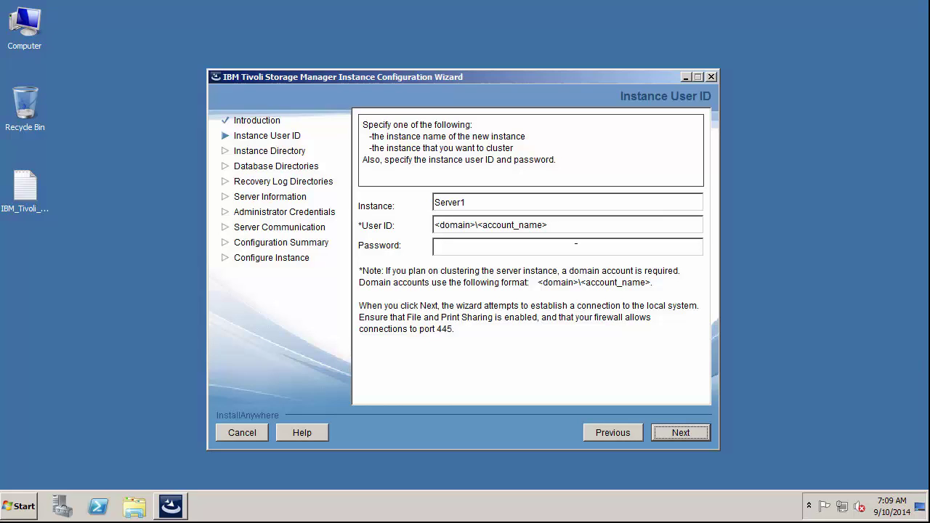
Enter instance user ID db2user1 and its password, then submit them.
left_click(562, 227)
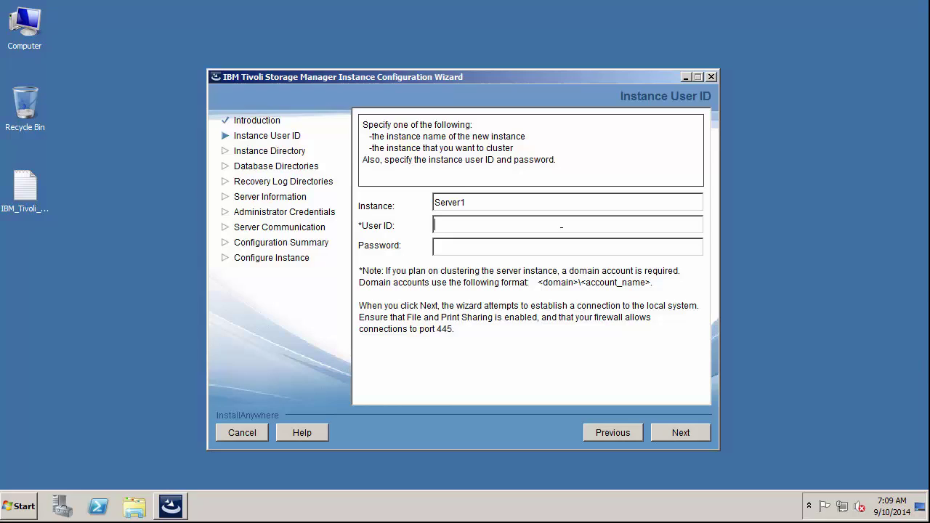
type("db2us")
type("er1")
type("*****")
type("***")
left_click(675, 428)
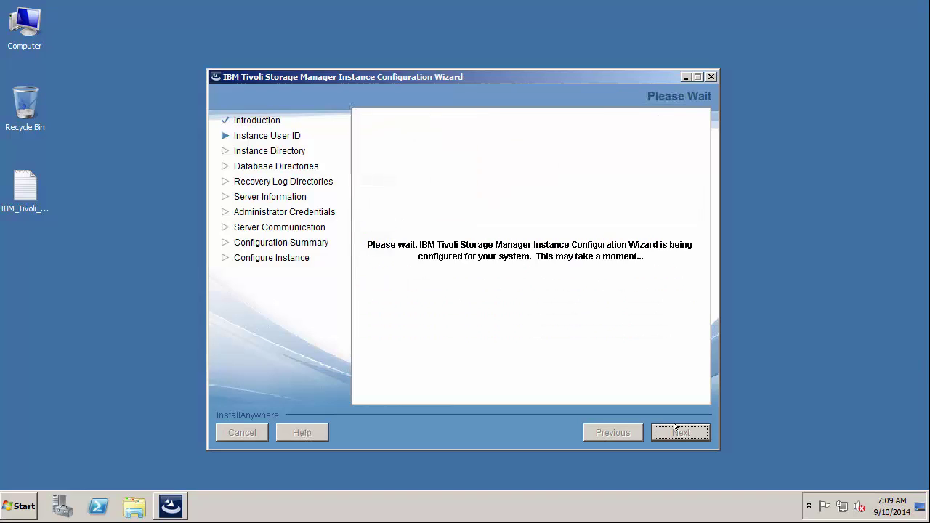
Accept the default instance directory, create SERVER1, and set database directory i:\tsmdb\server1\dbdir.
left_click(675, 427)
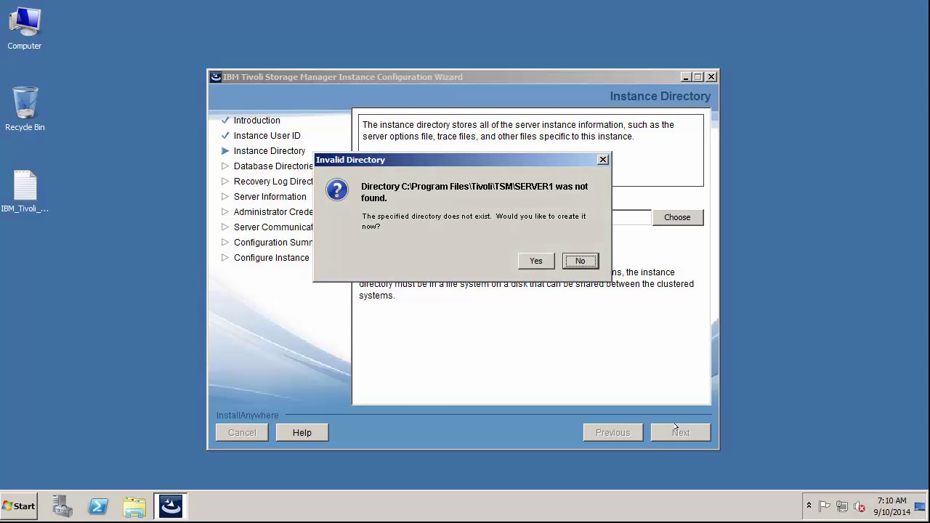
left_click(535, 261)
left_click(364, 242)
left_click(377, 269)
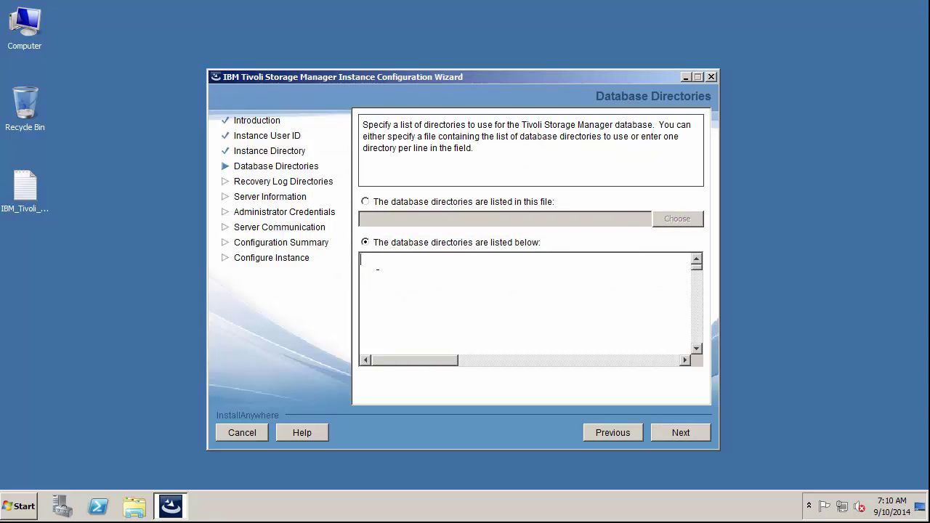
type("i:\\tsmdb\\server1\\dbdir")
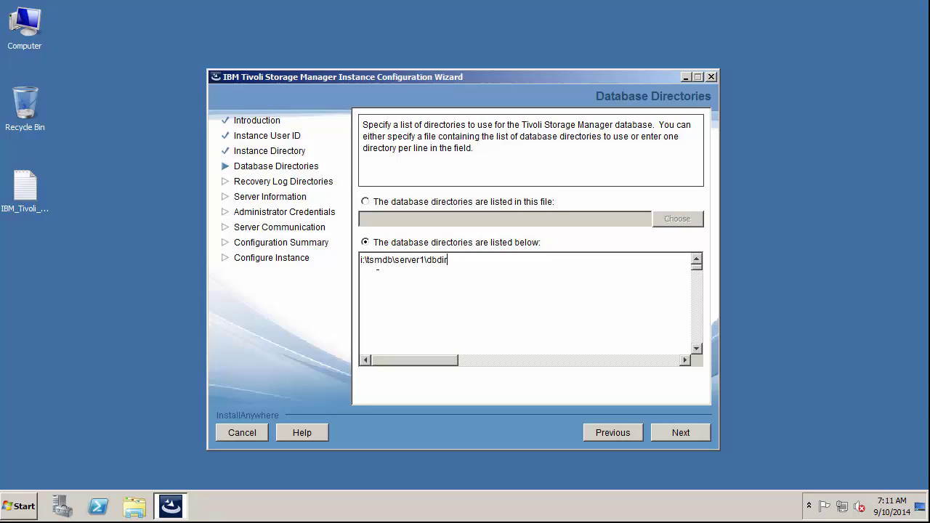
left_click(671, 434)
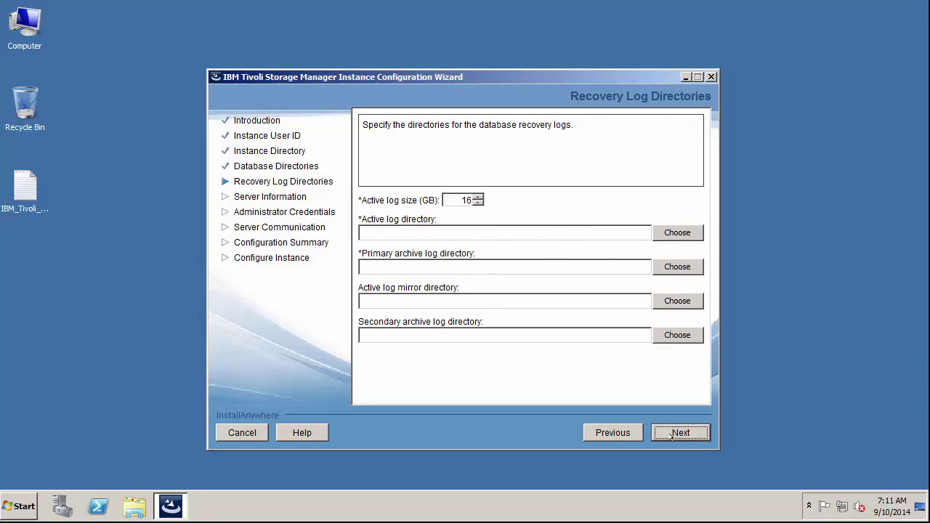
Set active log size 2 with directories e:\tsmdb\server1\active_log and f:\tsmdb\server1\archive_log.
left_click(466, 201)
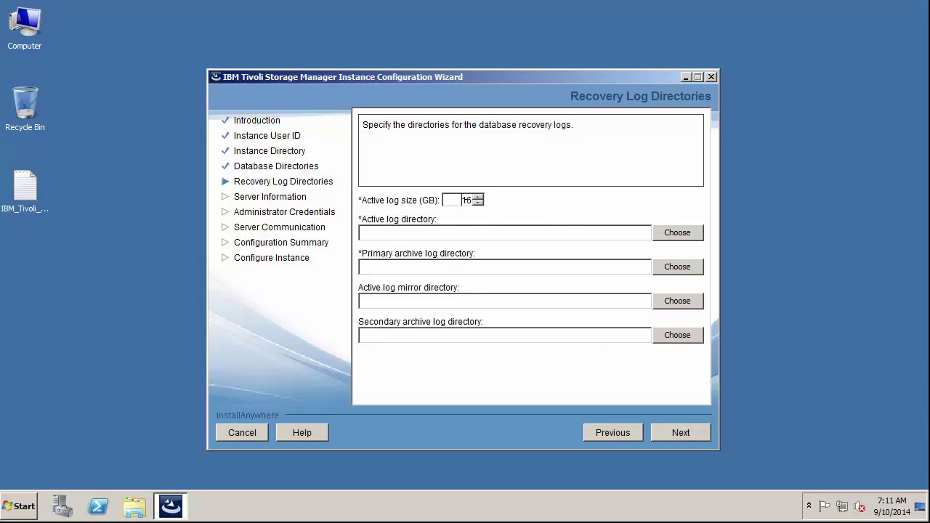
double_click(466, 200)
type("2")
left_click(511, 233)
type("e:\\tsmdb\\server1\\active_log")
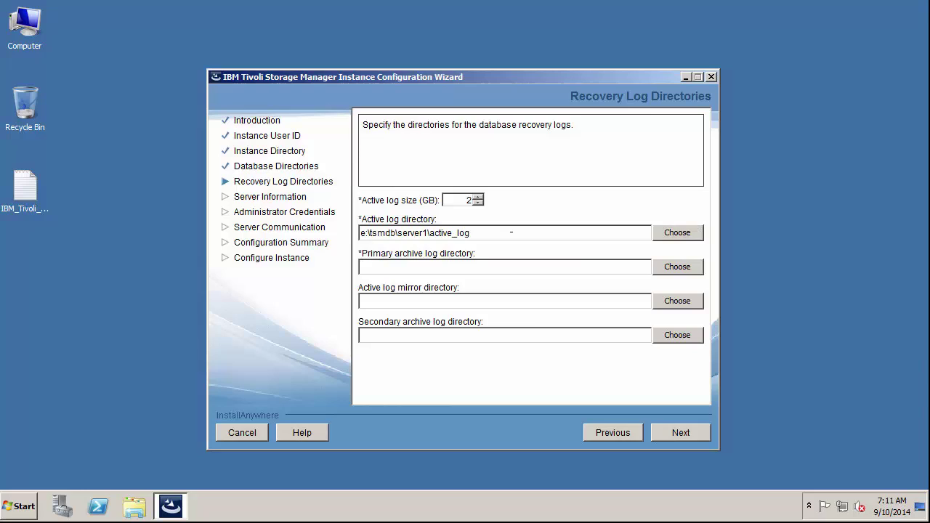
key("Tab")
type("f:\\tsmdb\\server1\\archive_log")
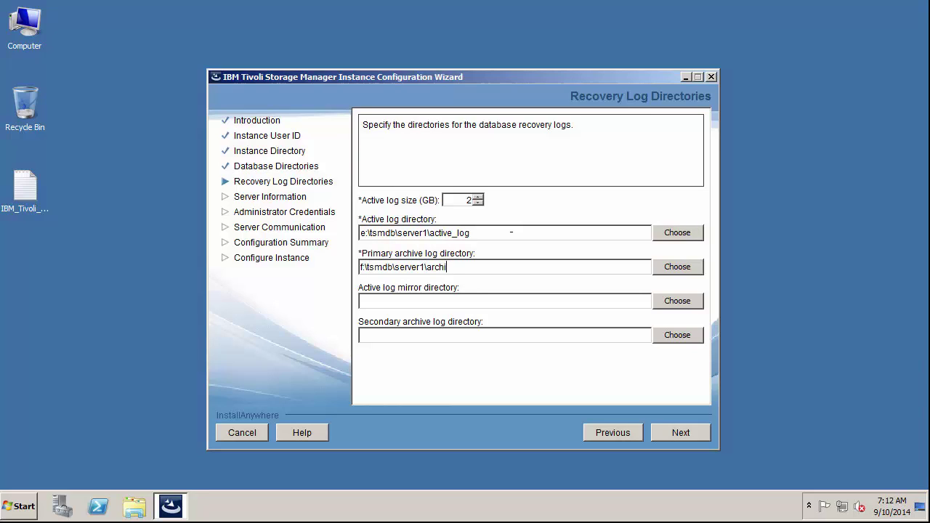
Name the server Server1 and enter administrator admin1 with its password.
left_click(698, 430)
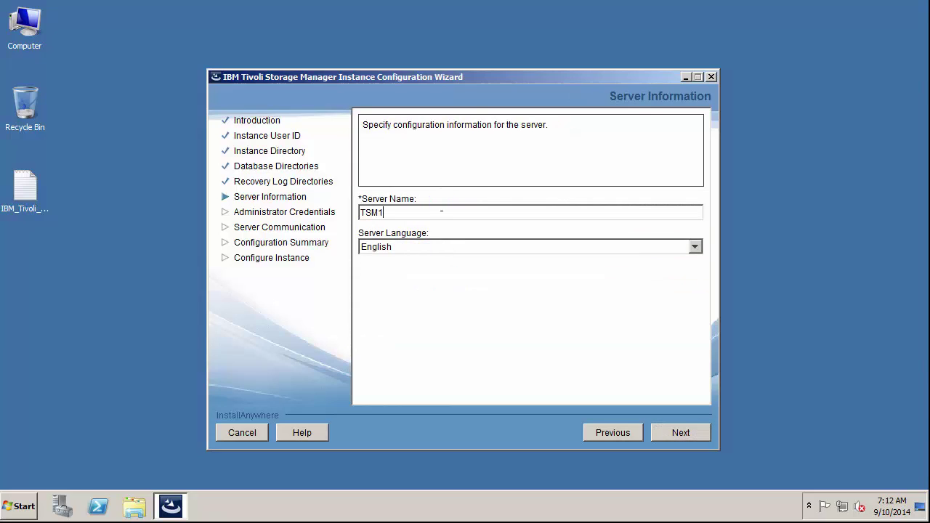
key("BackSpace")
key("BackSpace")
key("BackSpace")
key("BackSpace")
type("Serveer")
key("BackSpace")
type("r1")
left_click(680, 428)
left_click(548, 212)
type("admin")
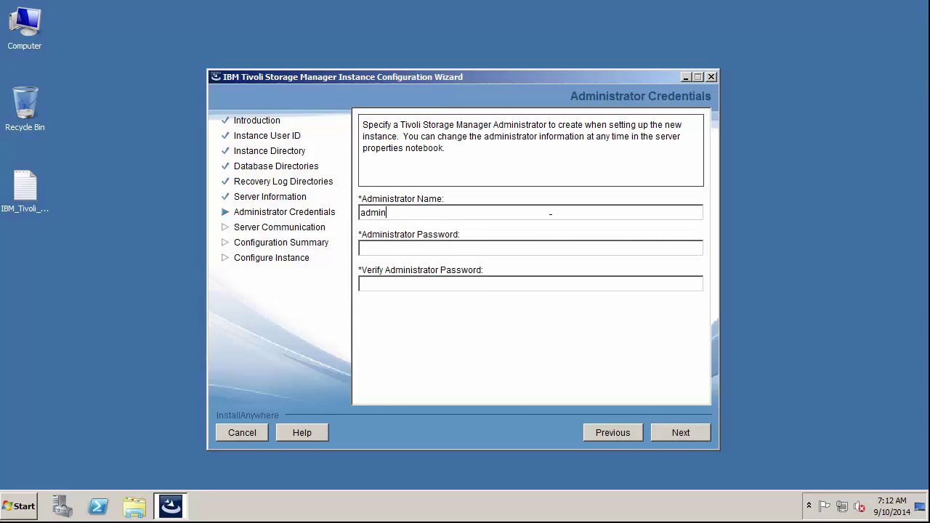
type("1************")
Enable shared memory communication on port 1510, run the configuration, and close the finished wizard.
left_click(687, 433)
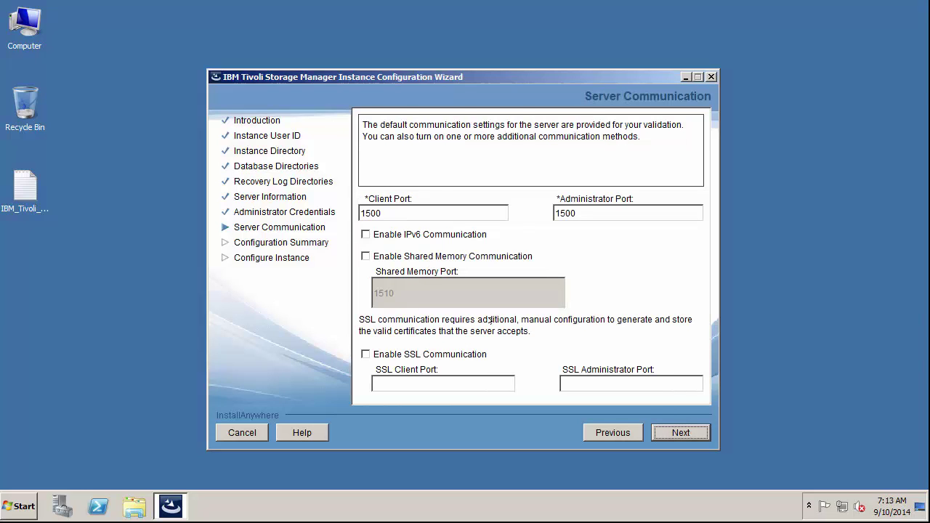
left_click(365, 255)
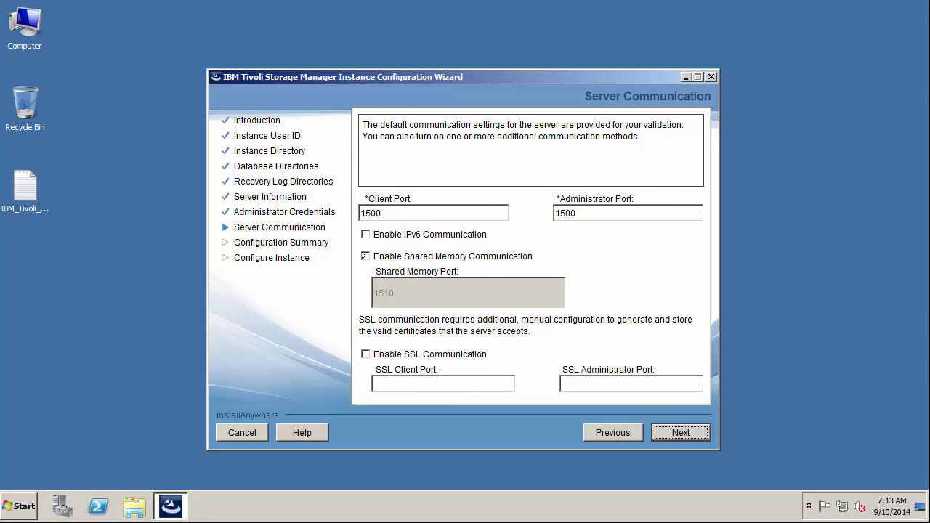
left_click(671, 435)
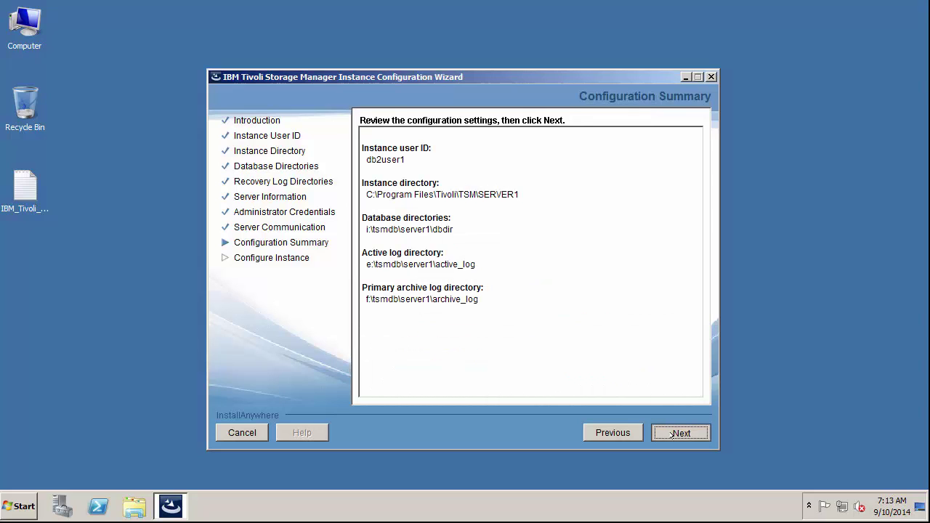
left_click(671, 434)
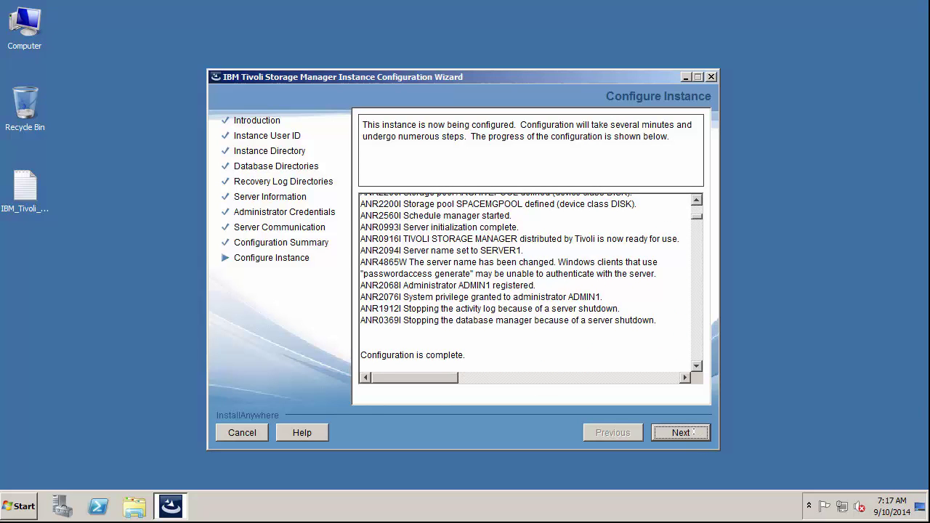
left_click(692, 432)
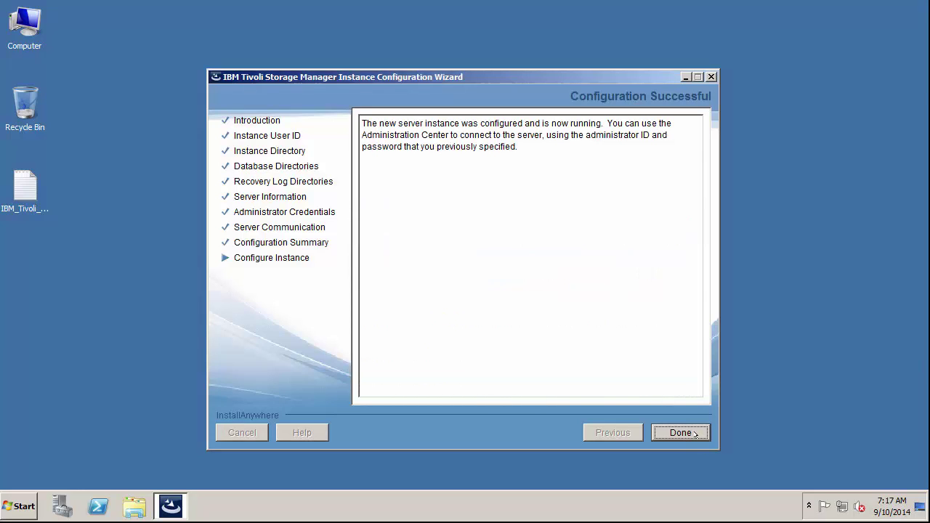
left_click(695, 434)
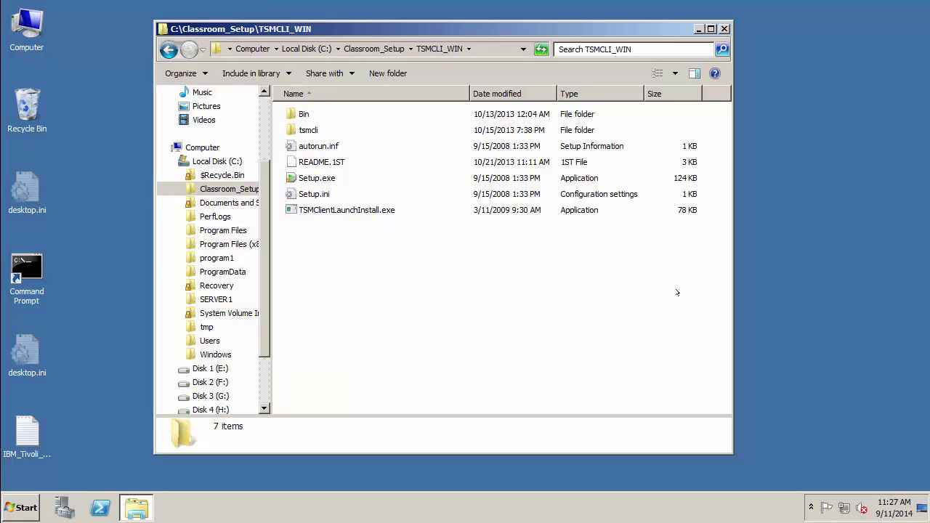
Launch the TSM client Setup.exe, choose TSM Backup-archive Client, and begin installing its Visual C++ prerequisites.
left_click(335, 178)
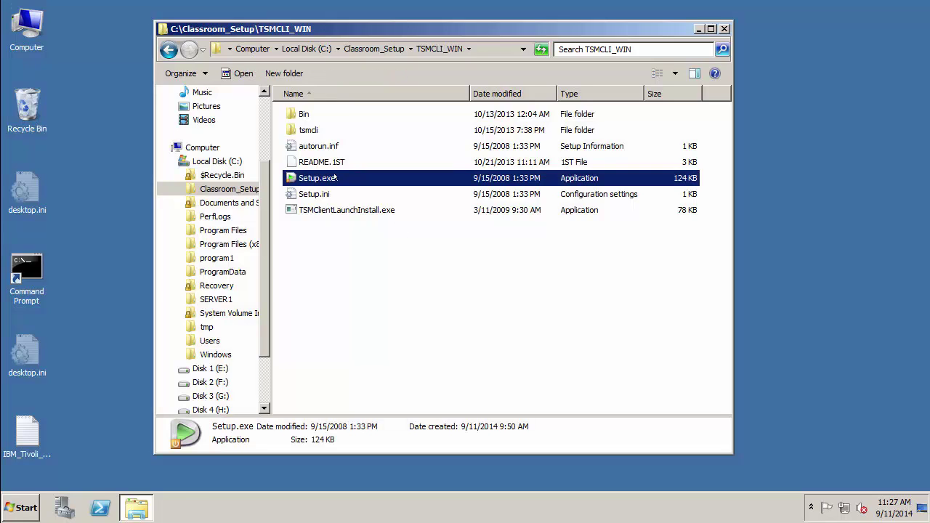
double_click(335, 178)
left_click(442, 302)
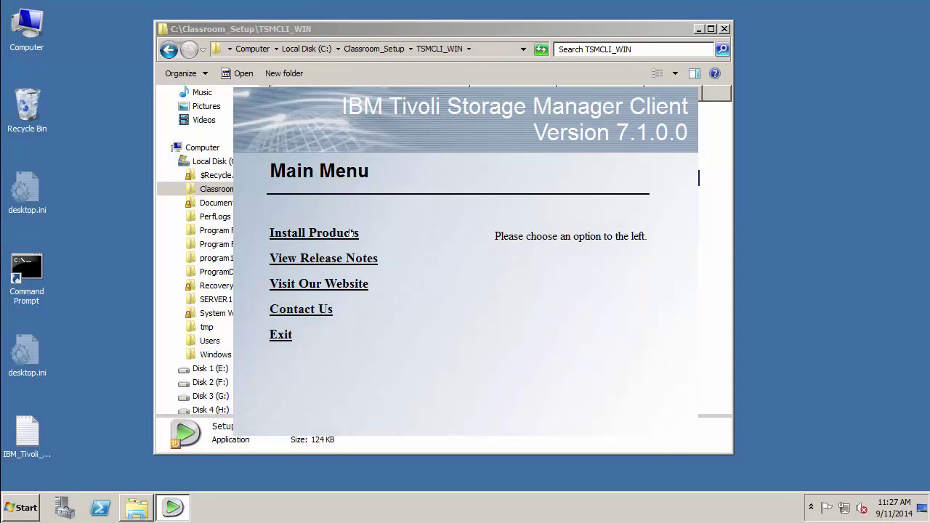
left_click(348, 233)
left_click(349, 234)
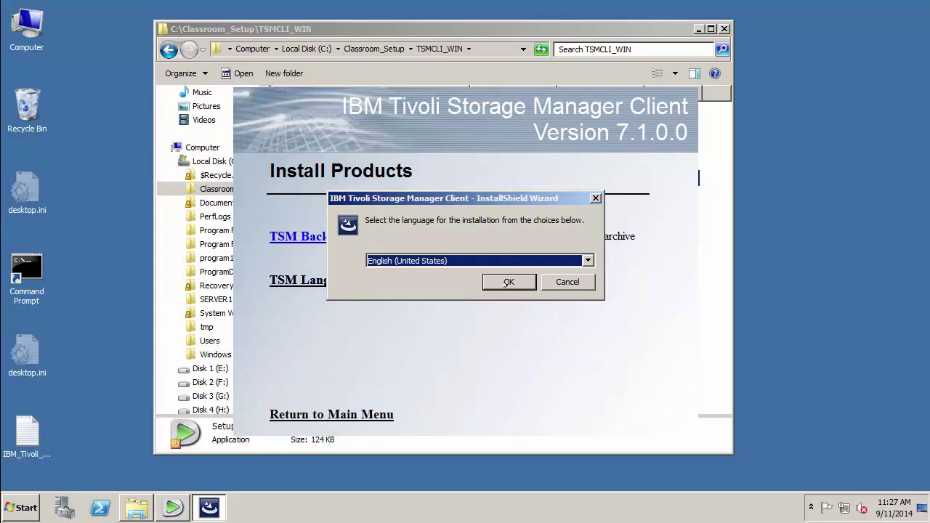
left_click(507, 282)
left_click(535, 363)
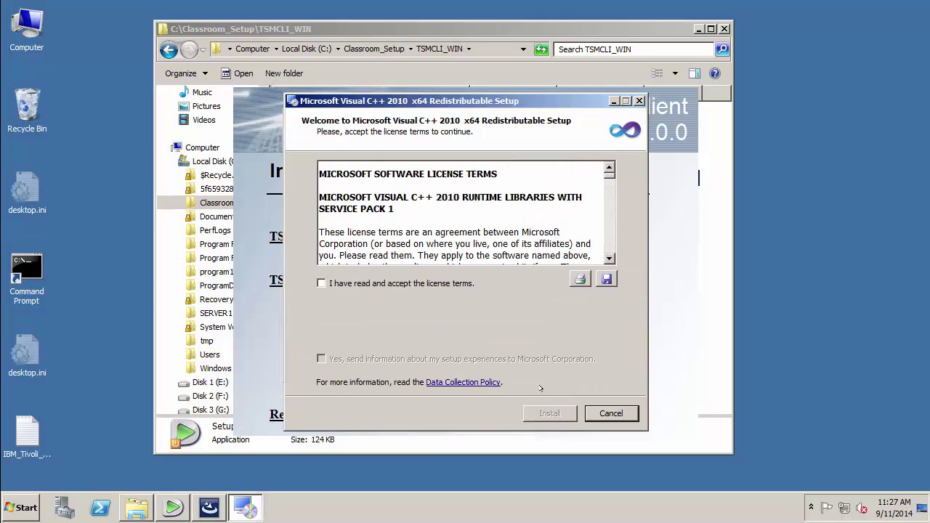
Accept the Visual C++ 2010 x64 license terms and install the runtime.
left_click(440, 283)
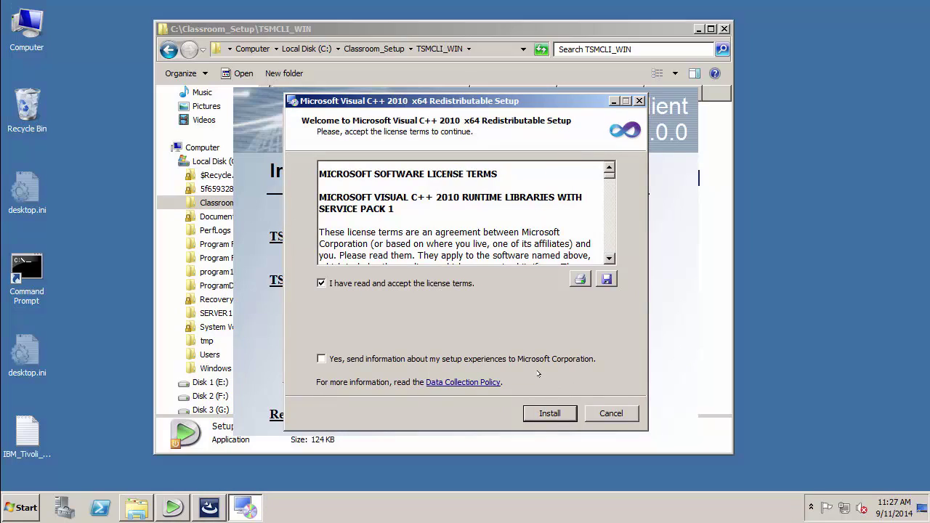
left_click(550, 413)
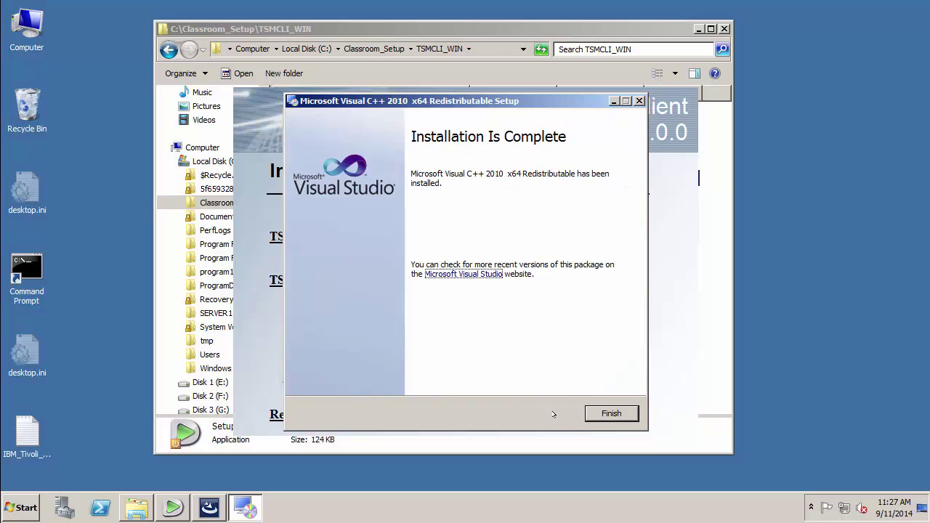
left_click(602, 413)
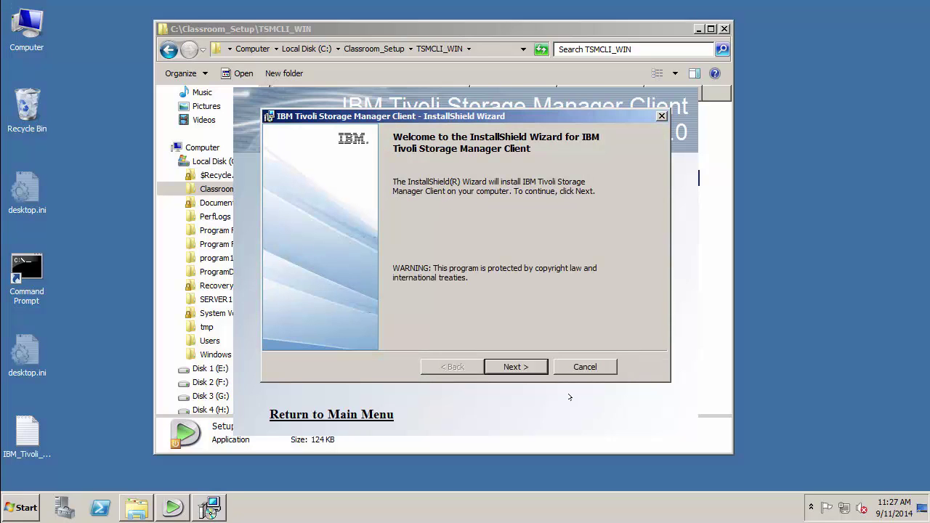
Install the TSM client in the default folder with a custom setup that adds the Administrative Client Command Line Files.
left_click(515, 367)
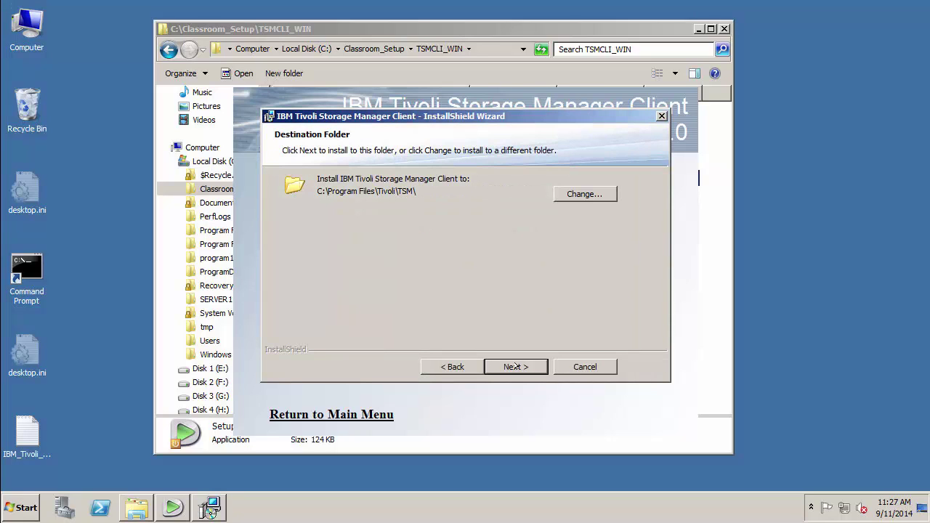
left_click(516, 367)
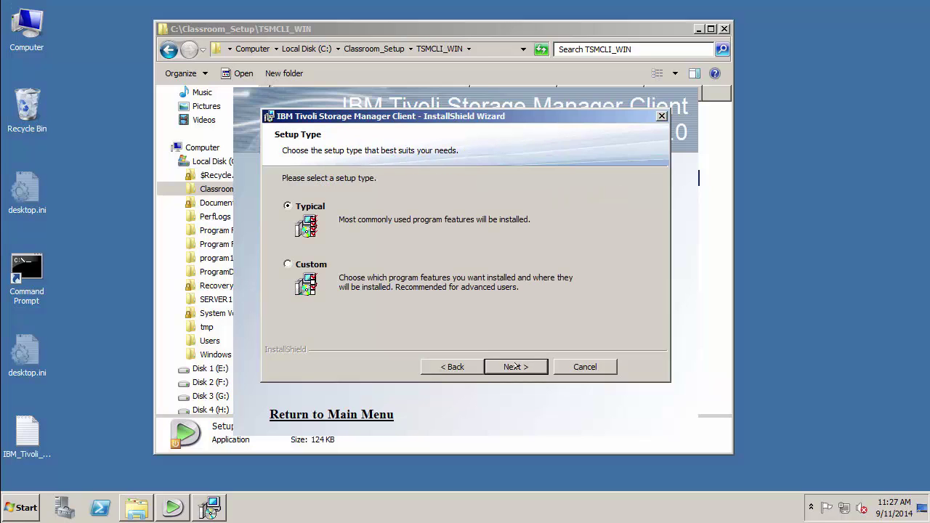
left_click(287, 264)
left_click(519, 365)
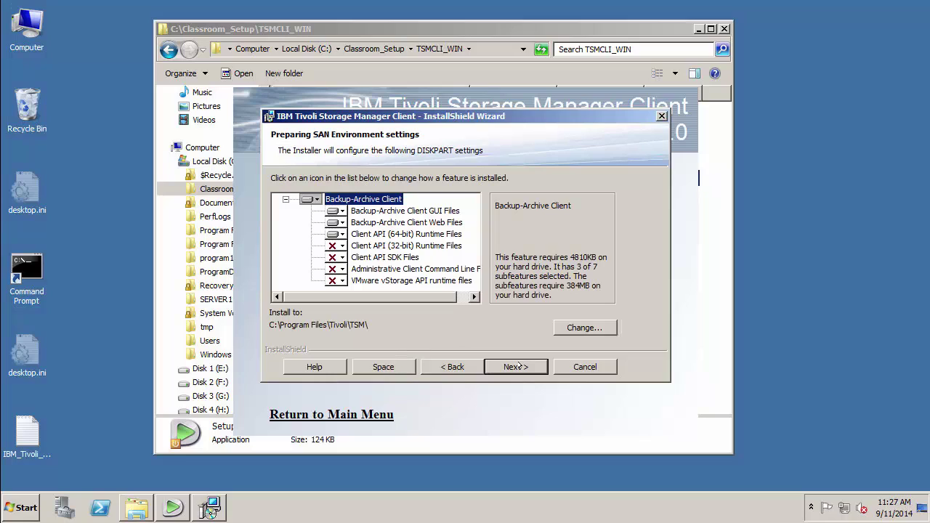
left_click(335, 268)
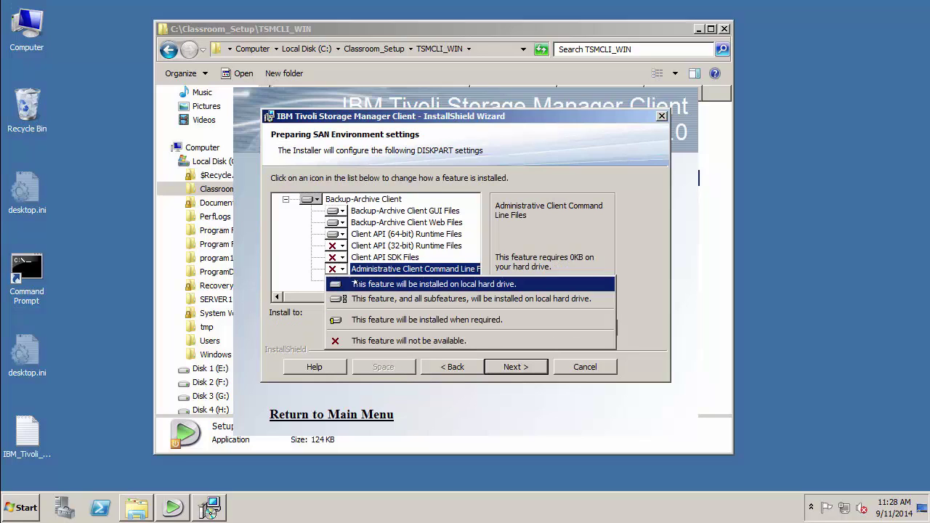
left_click(355, 283)
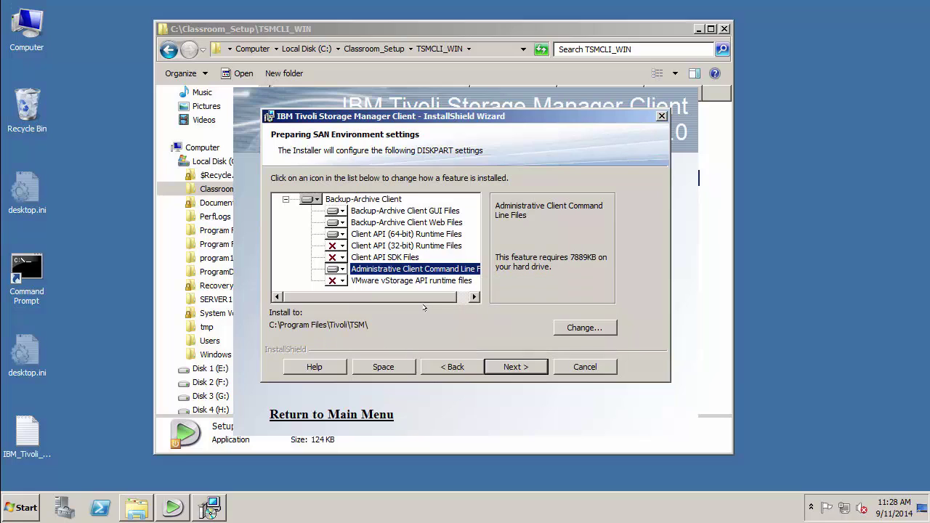
left_click(515, 367)
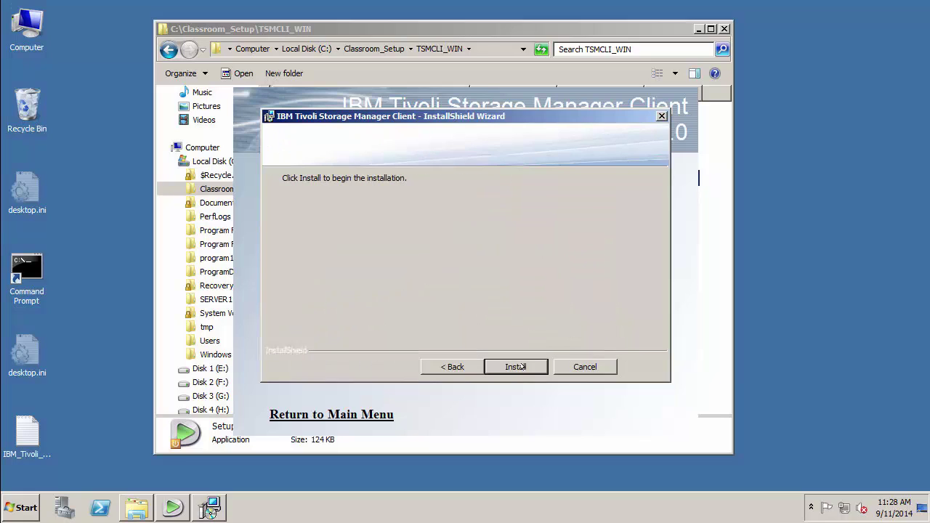
left_click(522, 367)
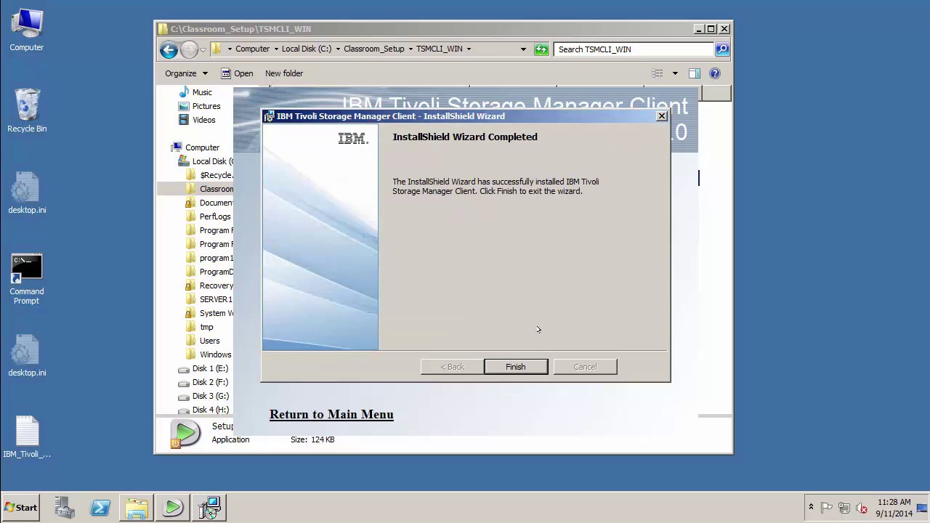
left_click(529, 366)
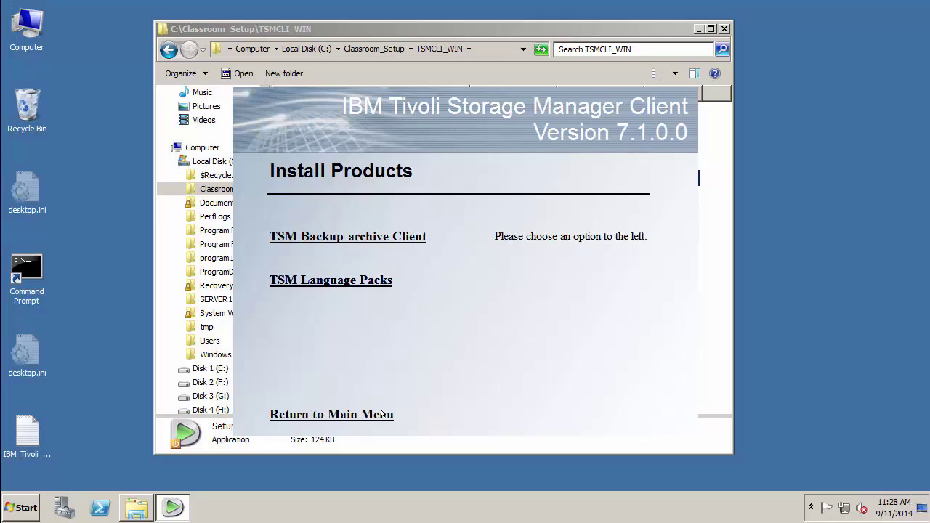
Exit the client installer and browse to C:\Program Files\Tivoli\TSM\baclient.
left_click(379, 413)
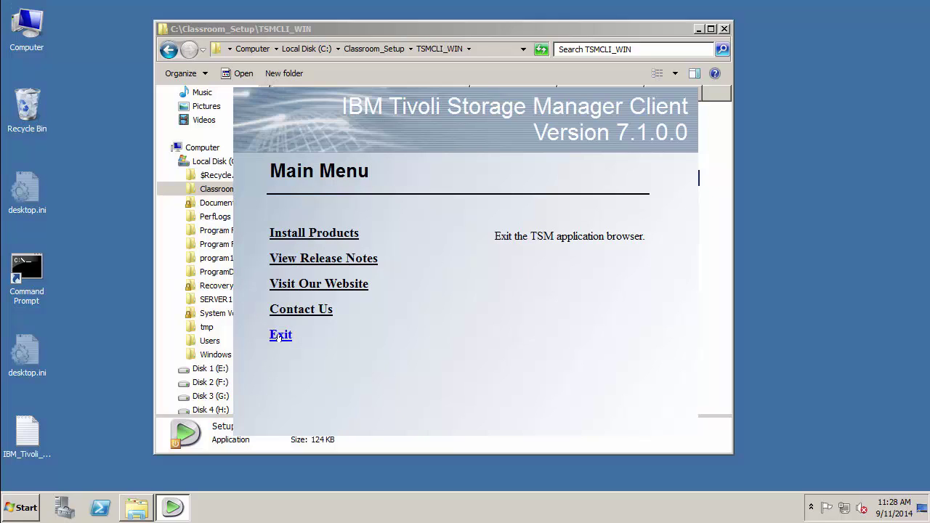
left_click(279, 335)
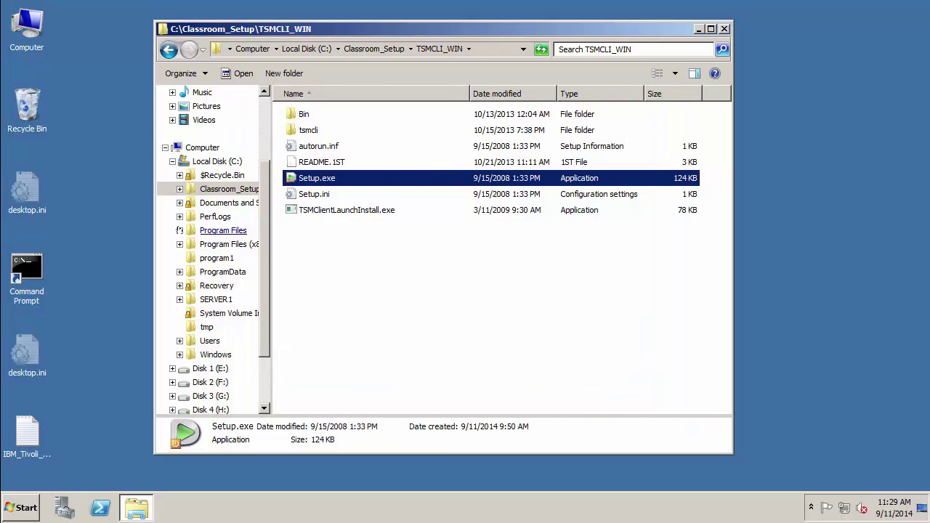
left_click(190, 230)
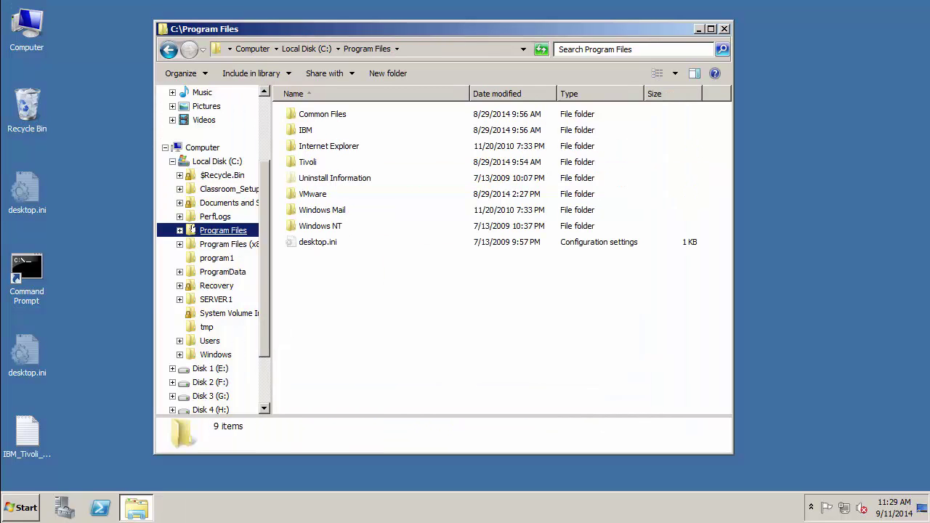
double_click(307, 162)
double_click(306, 114)
double_click(304, 114)
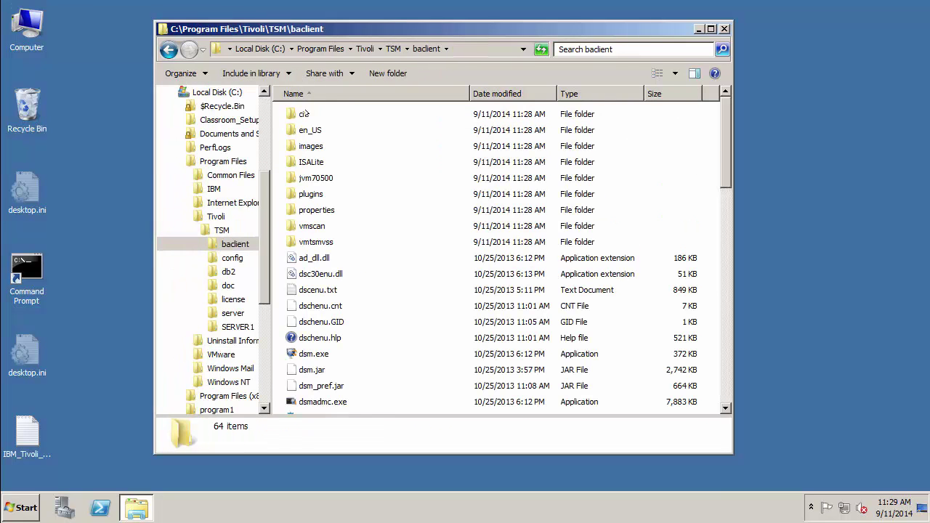
Create a new text document in baclient and rename it to dsm.opt, accepting the extension change.
right_click(641, 153)
mouse_move(659, 299)
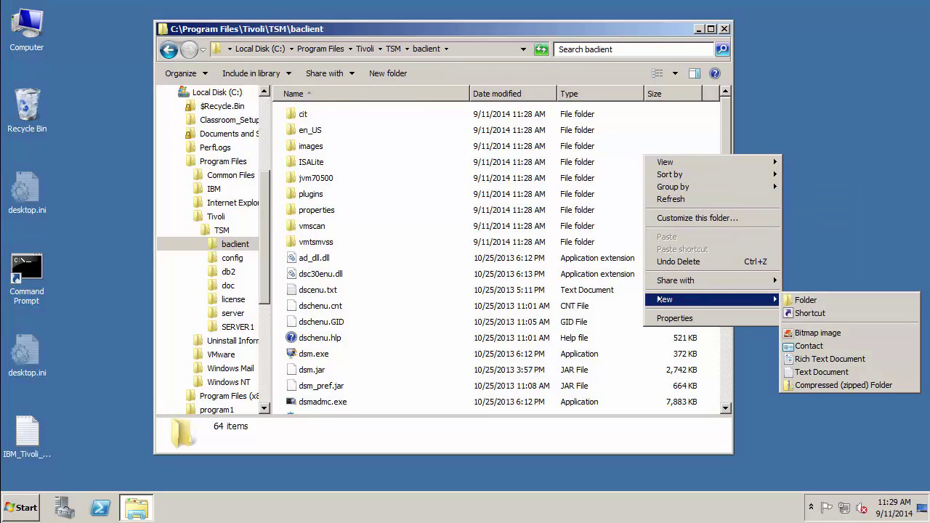
left_click(821, 371)
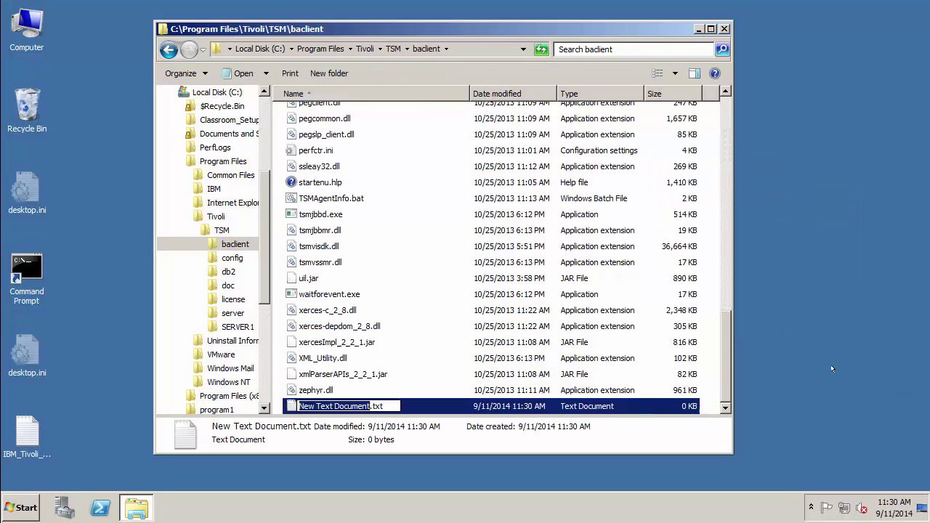
left_click(383, 110)
key("BackSpace")
key("BackSpace")
key("BackSpace")
key("BackSpace")
key("BackSpace")
key("BackSpace")
key("BackSpace")
key("BackSpace")
key("BackSpace")
key("BackSpace")
key("BackSpace")
key("BackSpace")
key("BackSpace")
key("BackSpace")
key("BackSpace")
key("BackSpace")
key("BackSpace")
key("BackSpace")
key("BackSpace")
key("BackSpace")
type("dsm.opt")
key("Return")
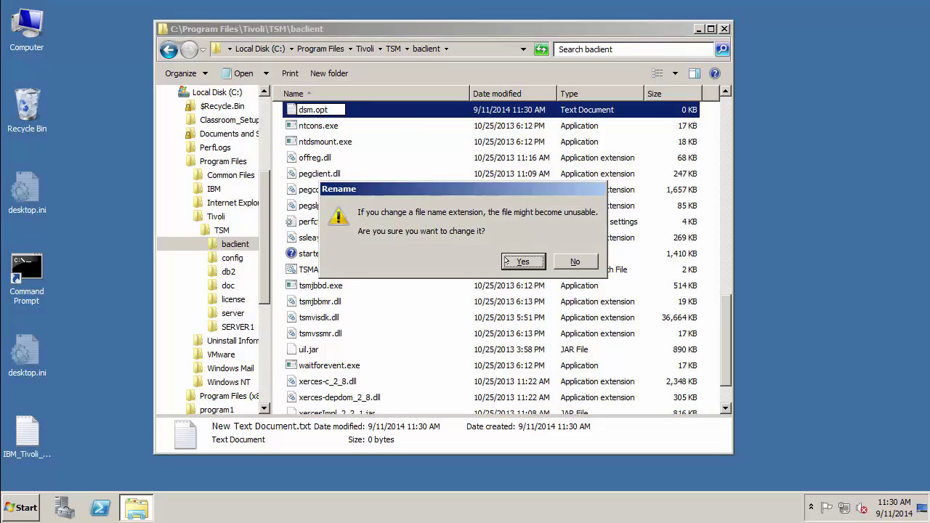
left_click(507, 260)
Open dsm.opt with Notepad.
right_click(318, 109)
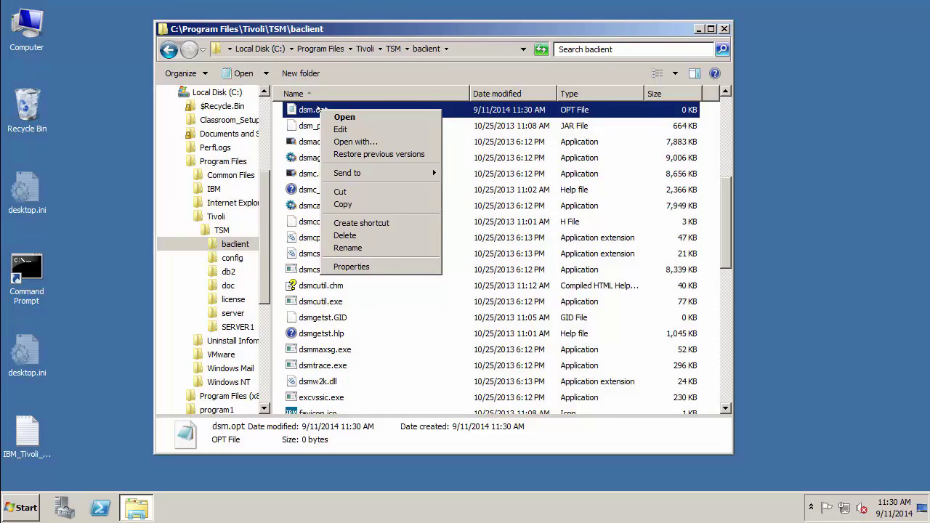
left_click(342, 141)
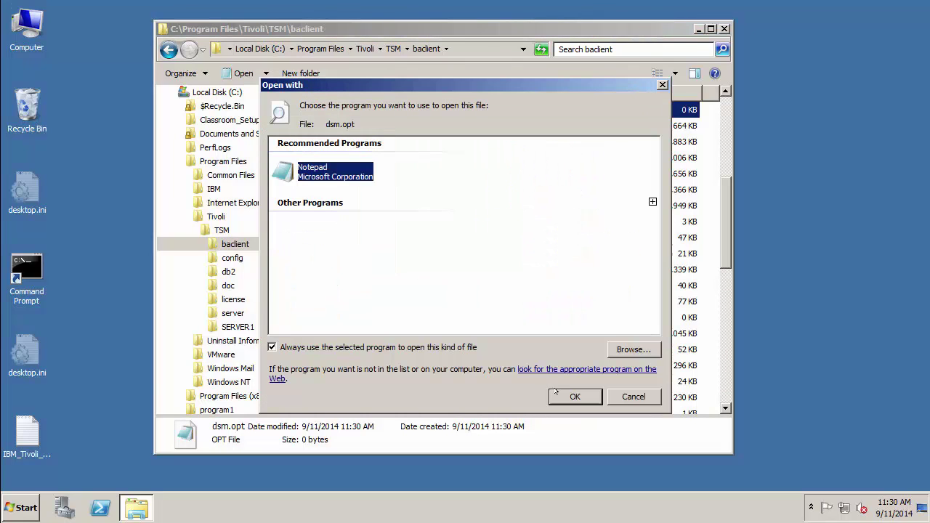
left_click(556, 393)
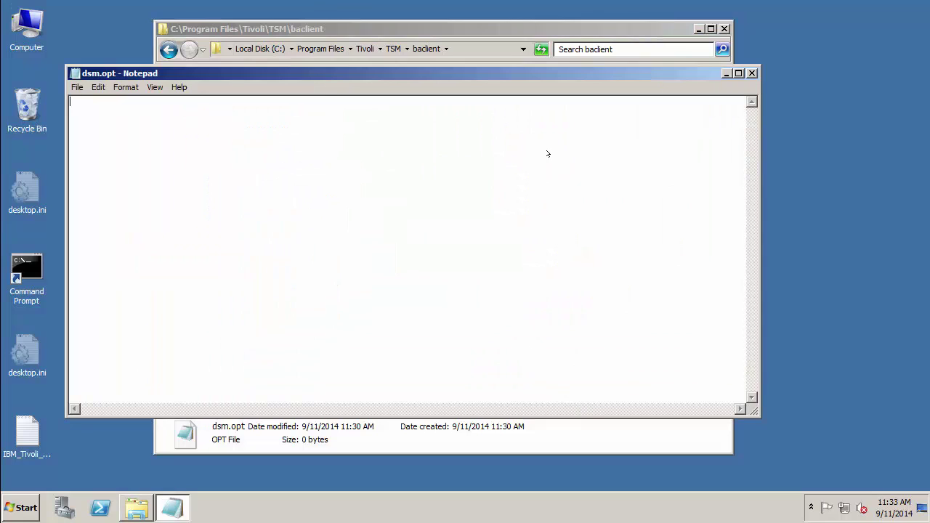
Enter NODENAME client, TCPSERVERADDRESS 192.168.63.4, TCPPORT 1500 and PASSWORDACCESS generate into dsm.opt.
type("NODENAME client")
key("Return")
type("TCPSERVERADDRESS 192.168.63.4 ")
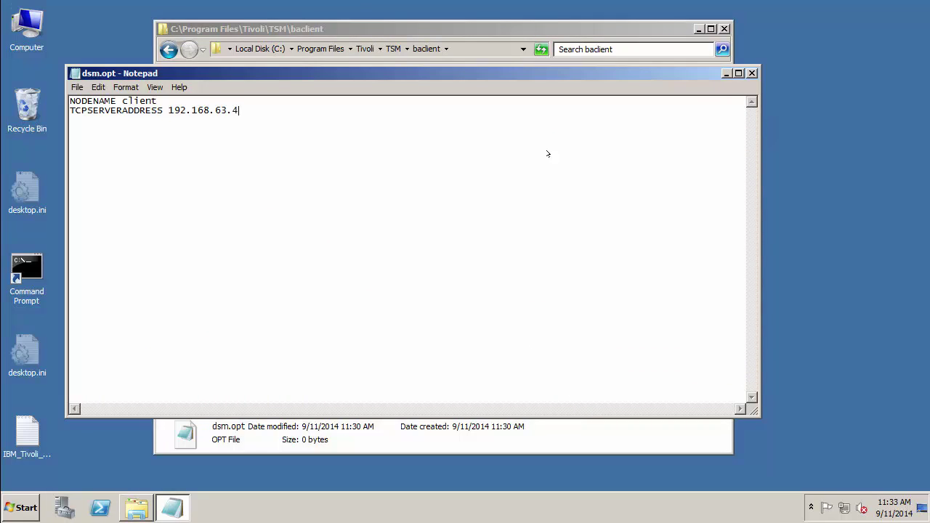
type("TCPPORT 1500 ")
type("PASSWORDACCESS generate")
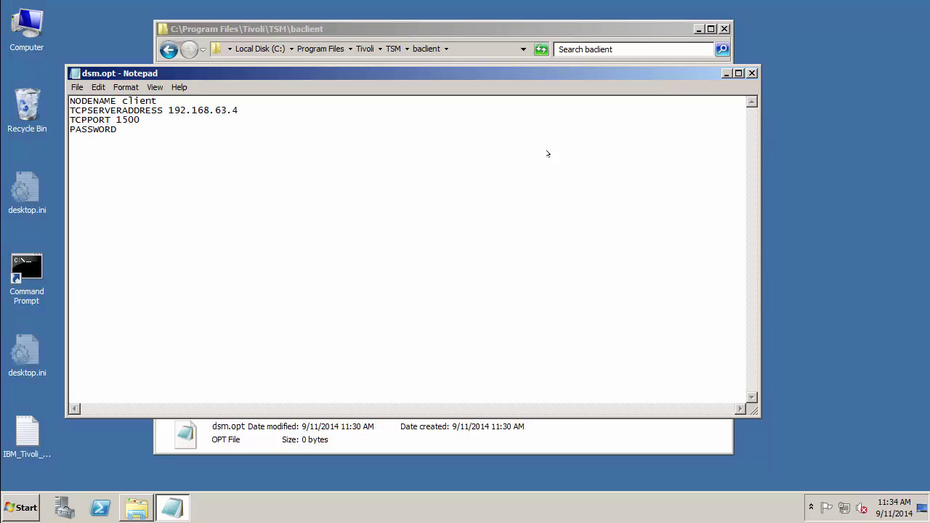
Save dsm.opt and exit Notepad.
left_click(76, 88)
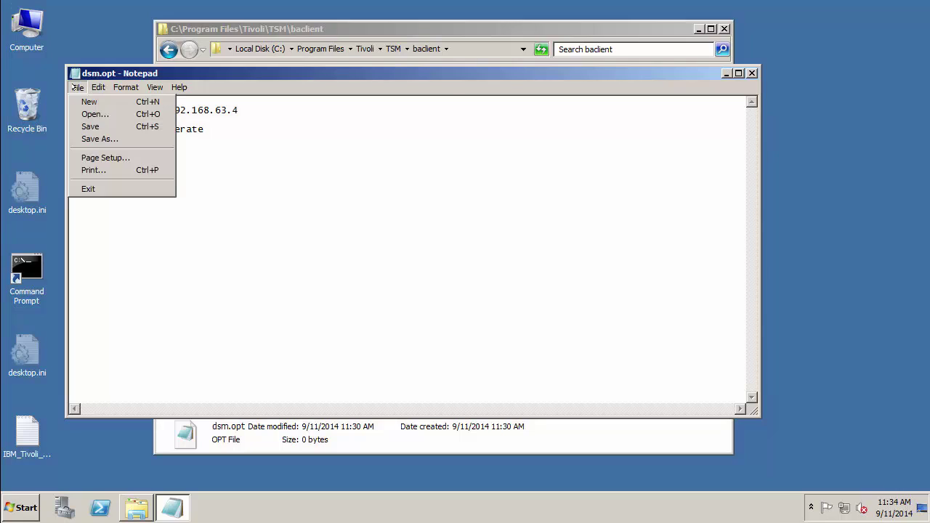
left_click(85, 126)
left_click(77, 87)
left_click(86, 188)
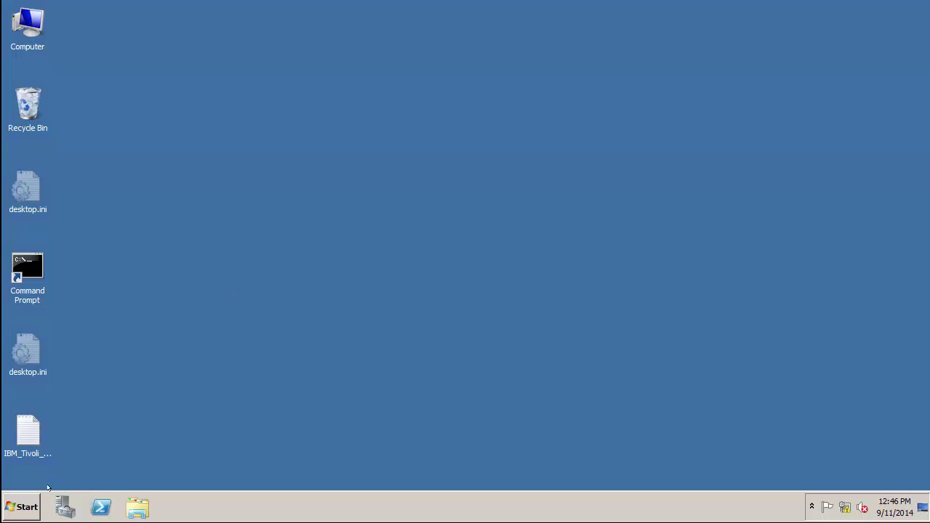
Start the TSM Administrative Command Line and sign in with the administrator user id and password.
left_click(21, 504)
left_click(42, 452)
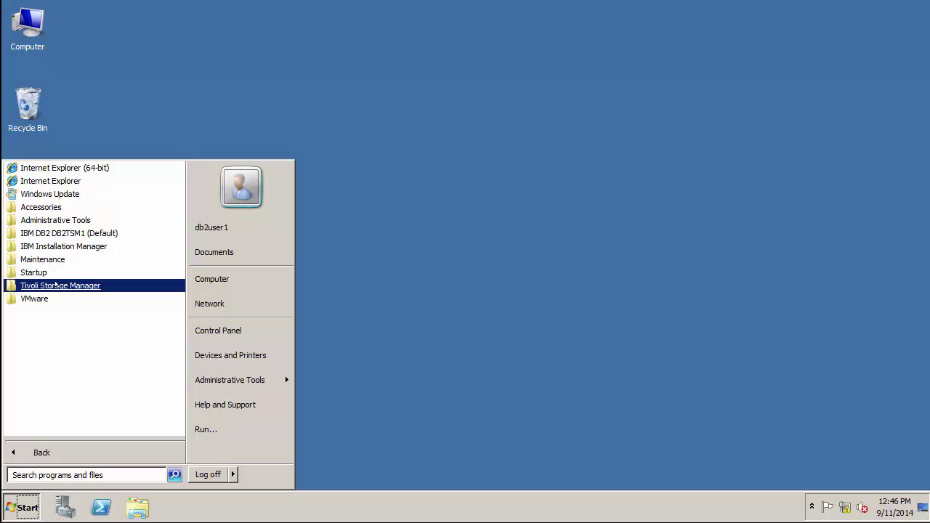
left_click(56, 284)
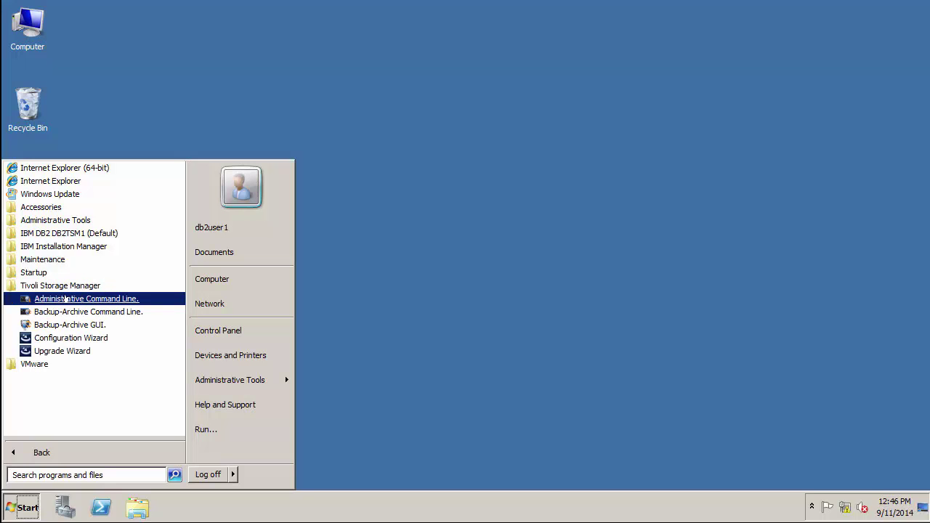
left_click(65, 298)
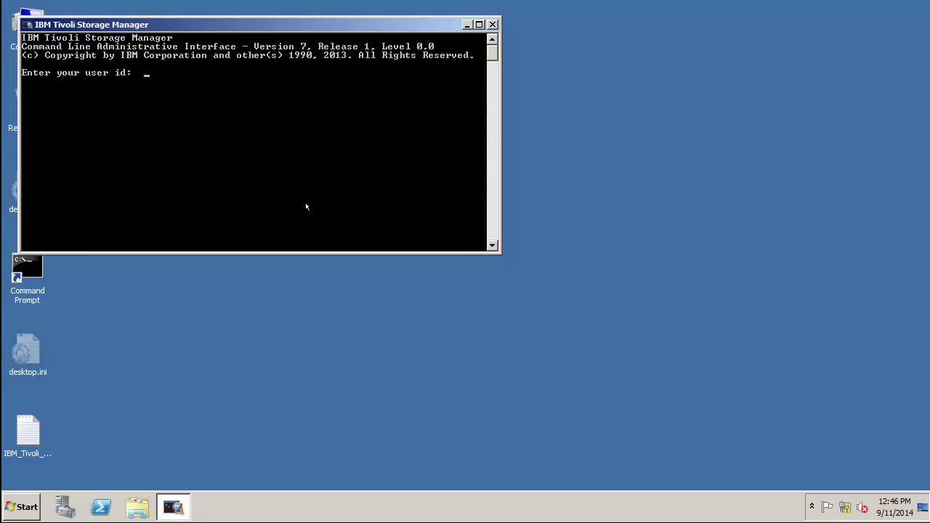
type("admin1")
key("Return")
type("admin1")
key("Return")
Run query status and page through the full SERVER1 status output.
type("query")
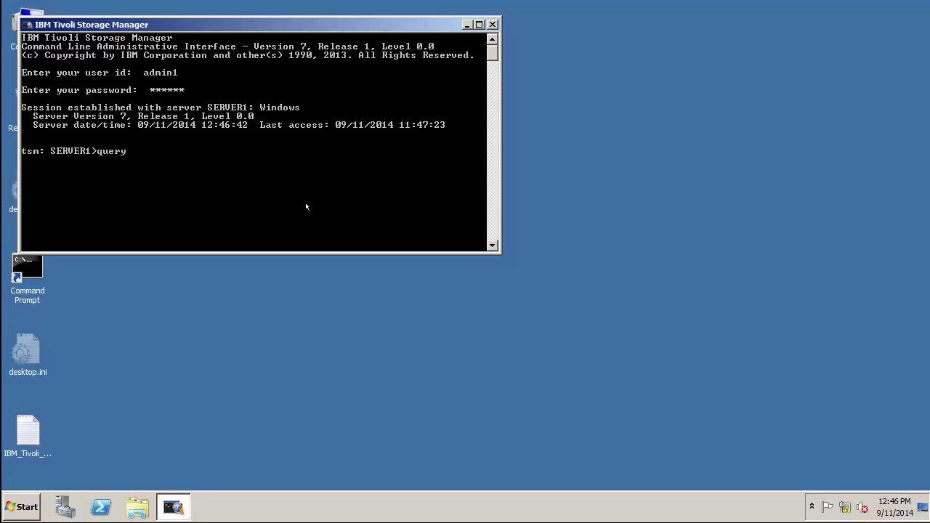
type(" status")
key("Return")
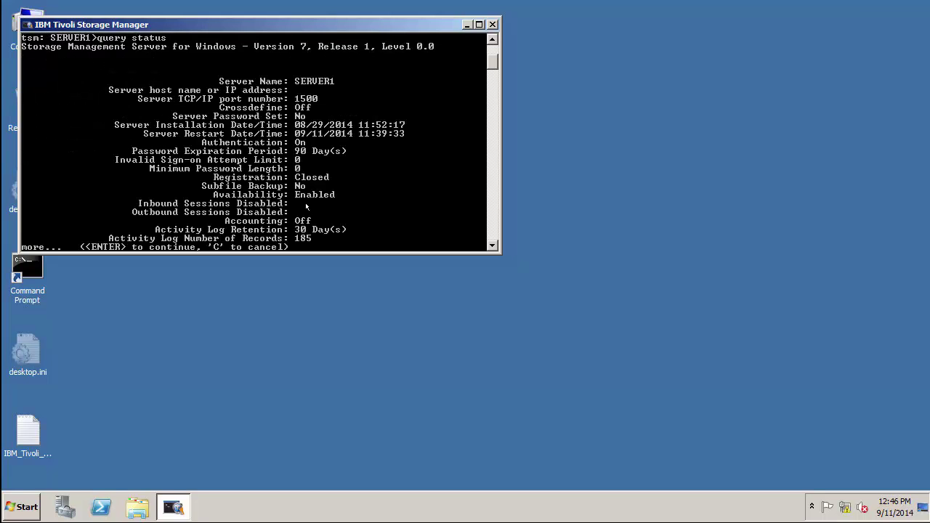
key("Return")
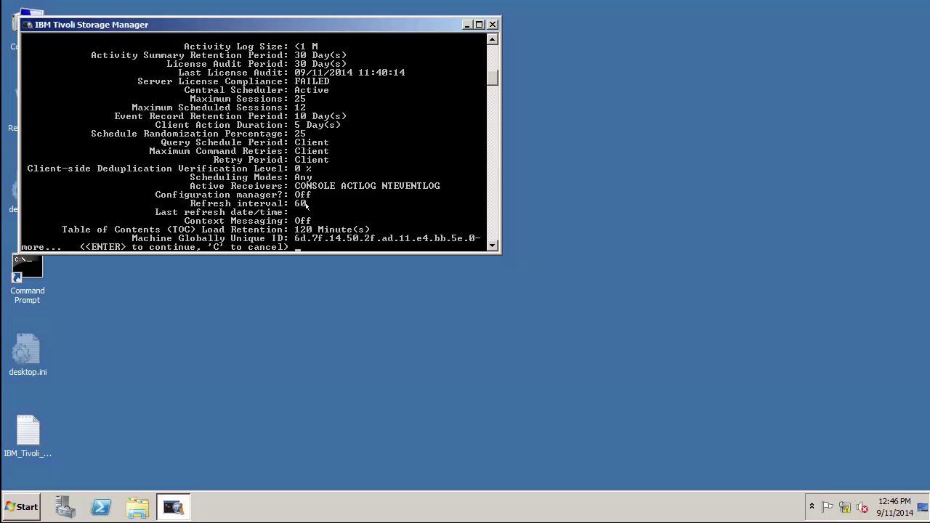
key("Return")
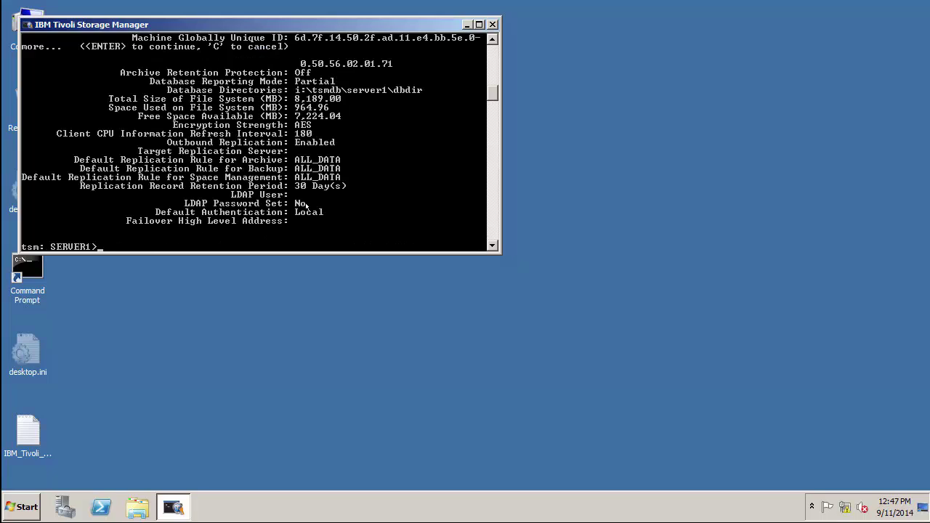
Register node CLIENT with its password, verify it with q node, then quit the console.
type("register node client client")
key("Return")
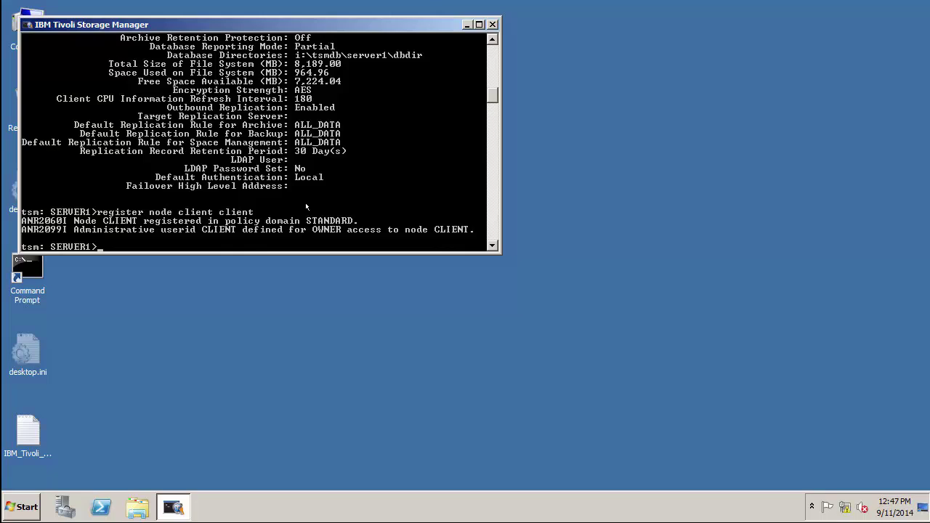
type("q node")
key("Return")
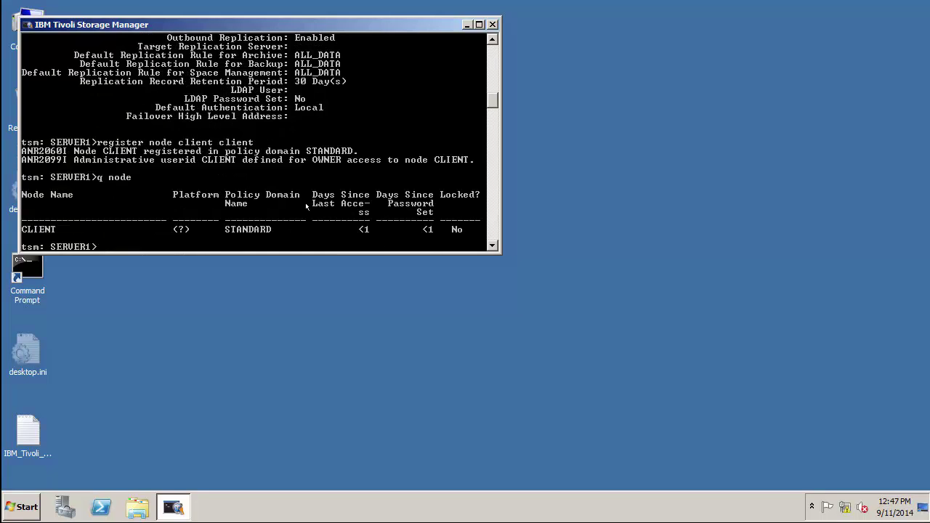
type("quit")
key("Return")
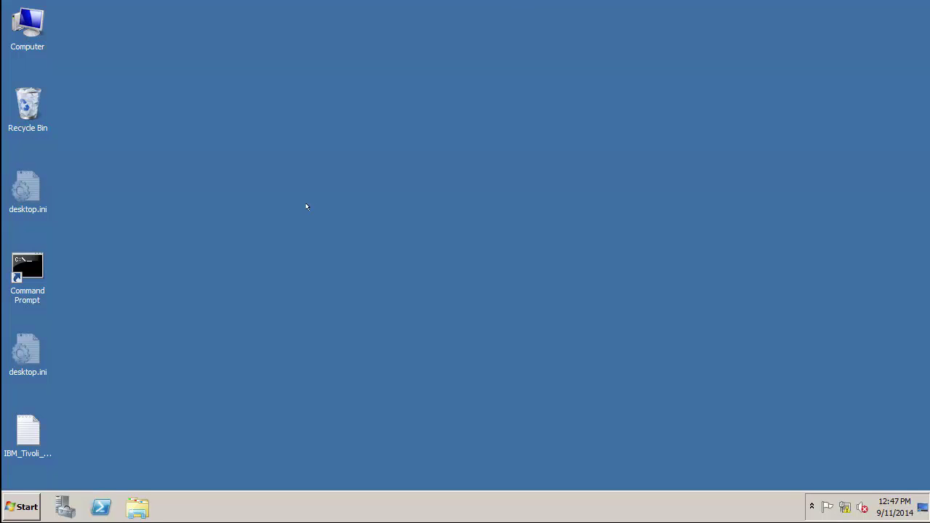